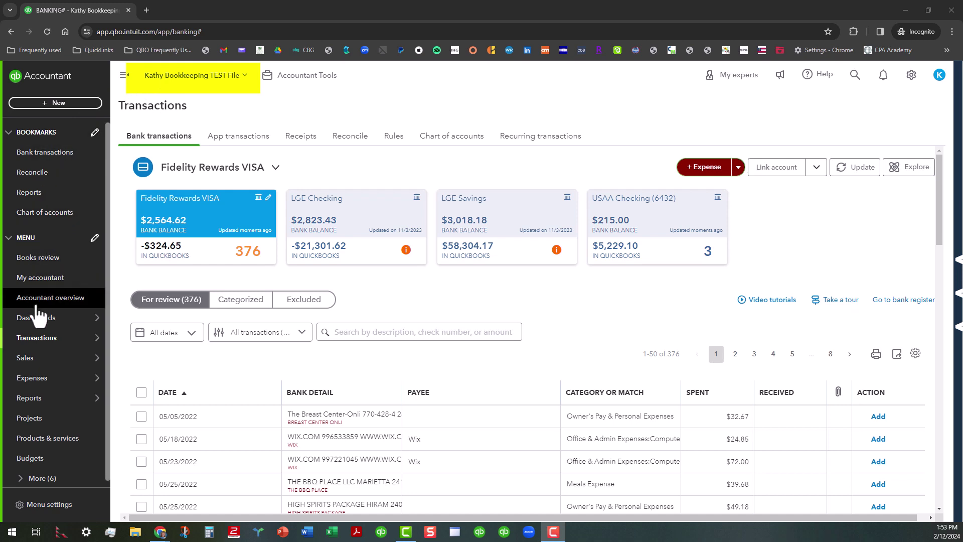
{"action": "mouse_move", "coordinate": [38, 345]}
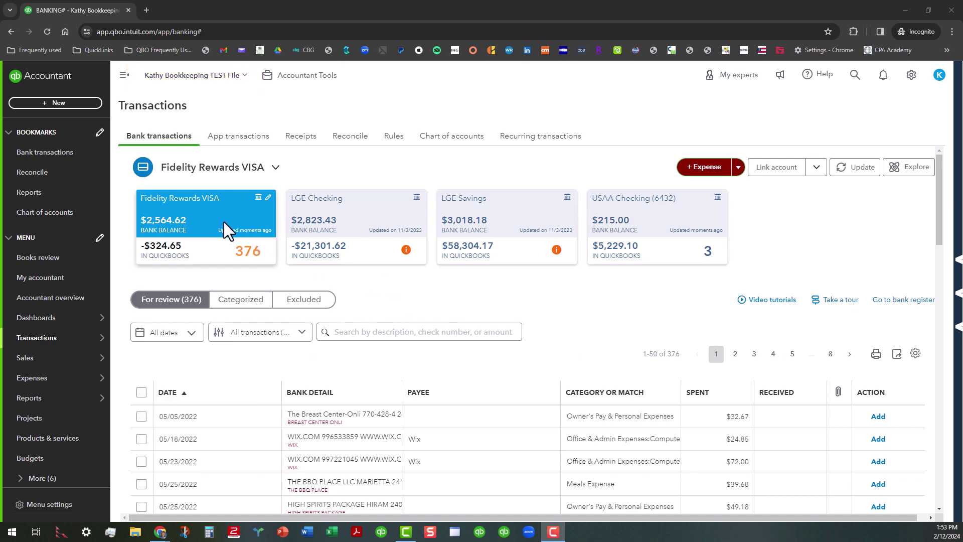
{"action": "scroll", "coordinate": [461, 291], "scroll_direction": "down", "scroll_amount": 1}
{"action": "scroll", "coordinate": [486, 291], "scroll_direction": "down", "scroll_amount": 2}
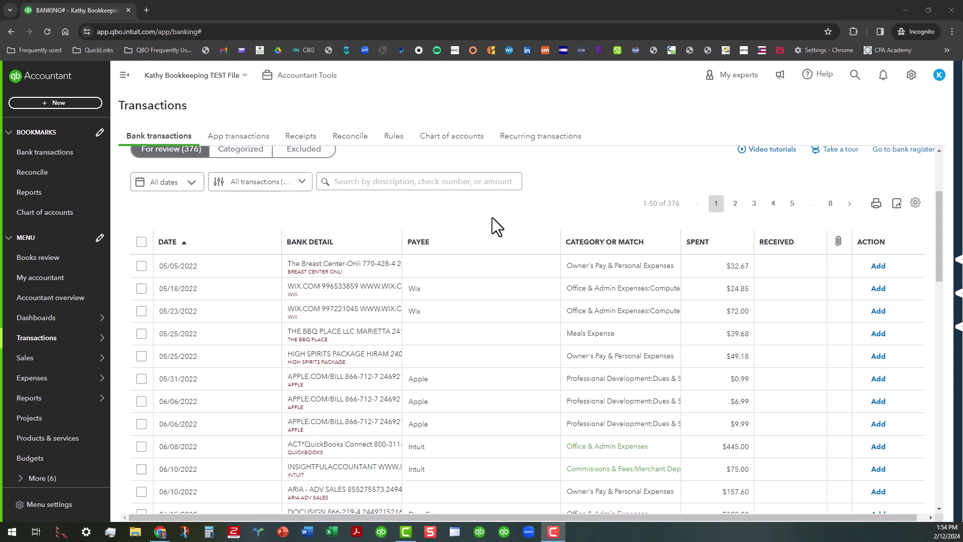
{"action": "scroll", "coordinate": [483, 229], "scroll_direction": "up", "scroll_amount": 3}
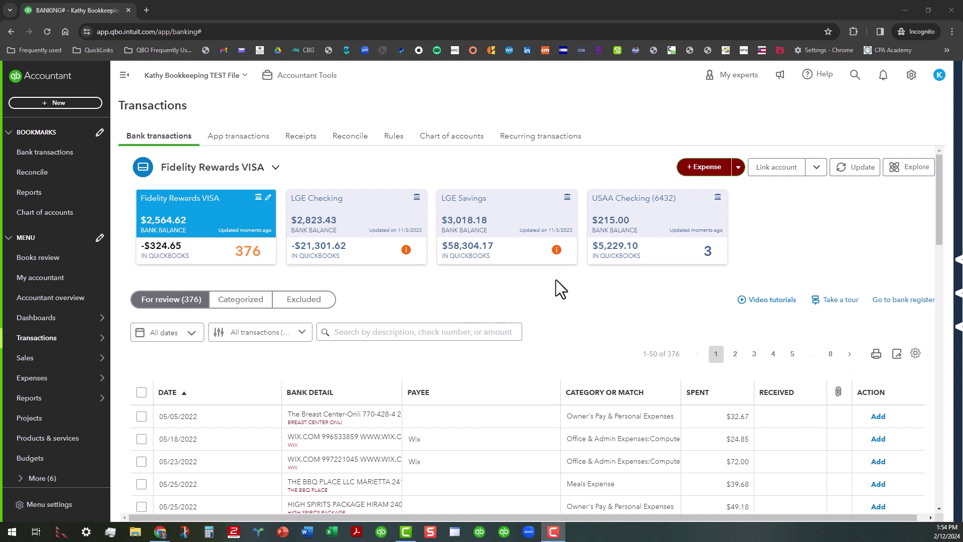
{"action": "scroll", "coordinate": [526, 301], "scroll_direction": "down", "scroll_amount": 3}
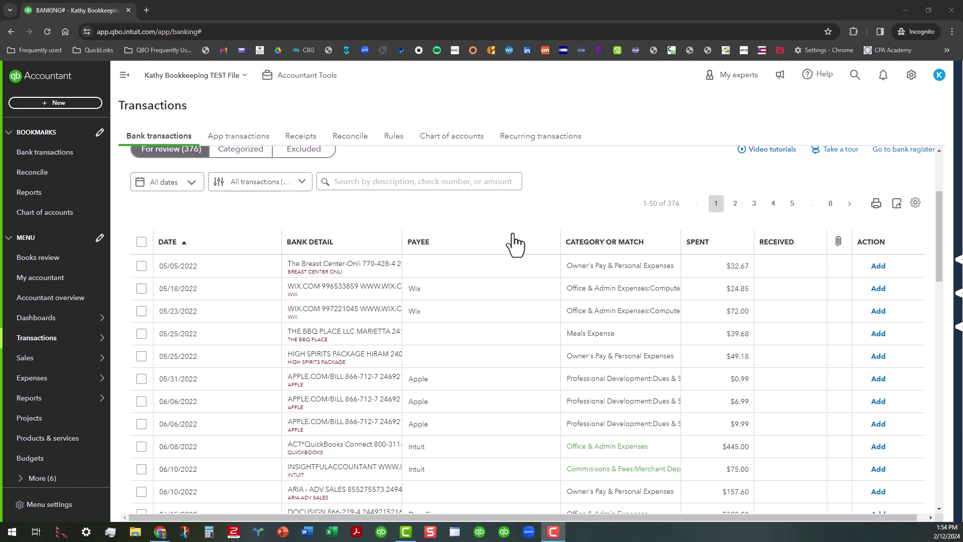
{"action": "scroll", "coordinate": [510, 241], "scroll_direction": "up", "scroll_amount": 3}
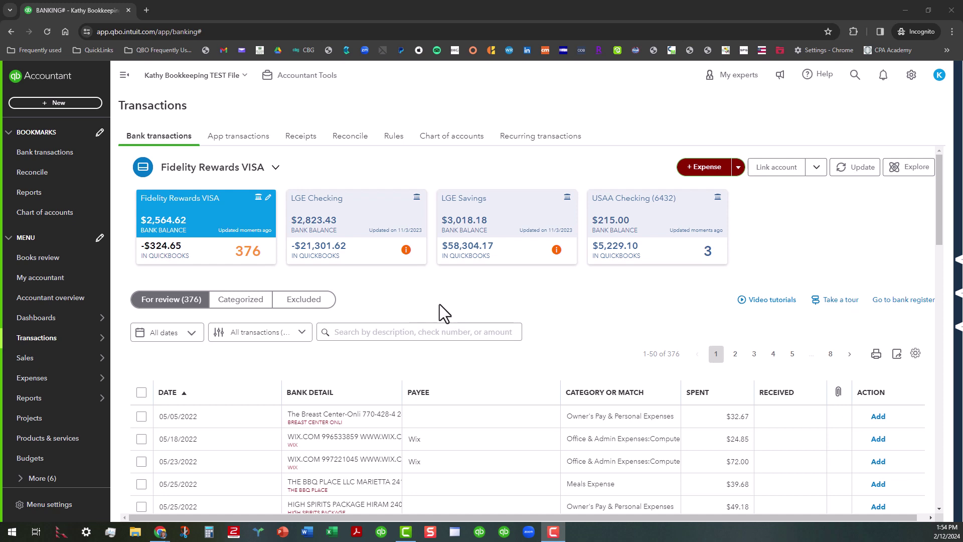
- Filter the Fidelity Rewards VISA transactions awaiting review to show only the Recognized ones
{"action": "left_click", "coordinate": [303, 336]}
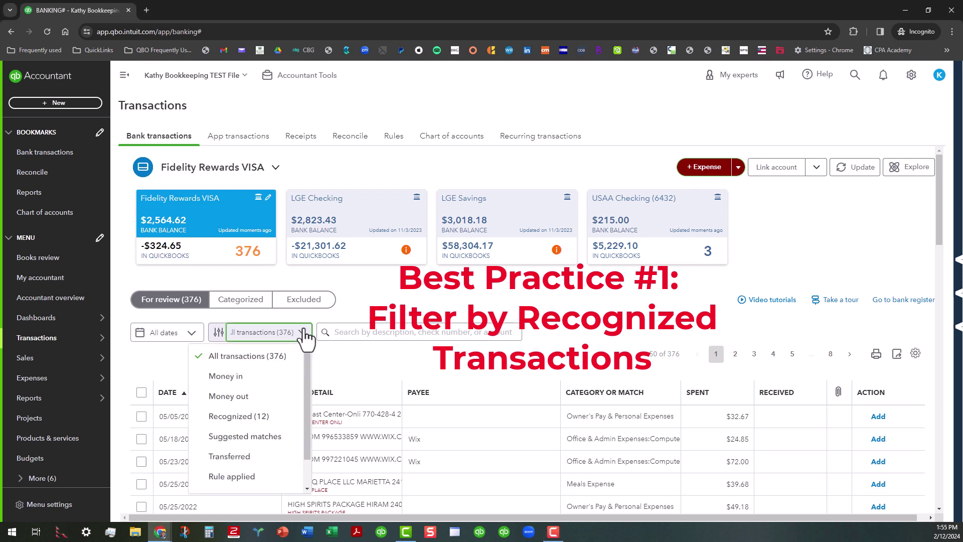
{"action": "left_click", "coordinate": [273, 423]}
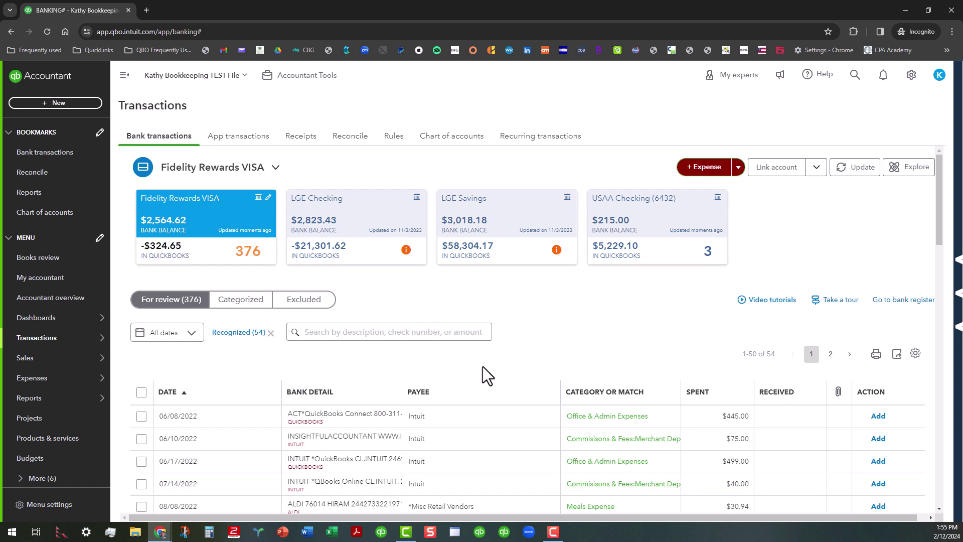
{"action": "scroll", "coordinate": [482, 366], "scroll_direction": "down", "scroll_amount": 4}
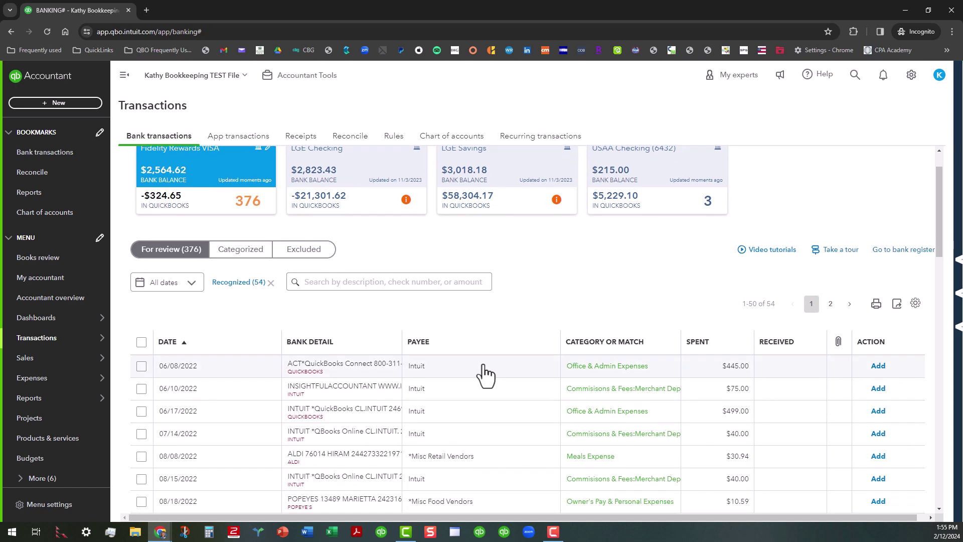
{"action": "scroll", "coordinate": [500, 379], "scroll_direction": "down", "scroll_amount": 1}
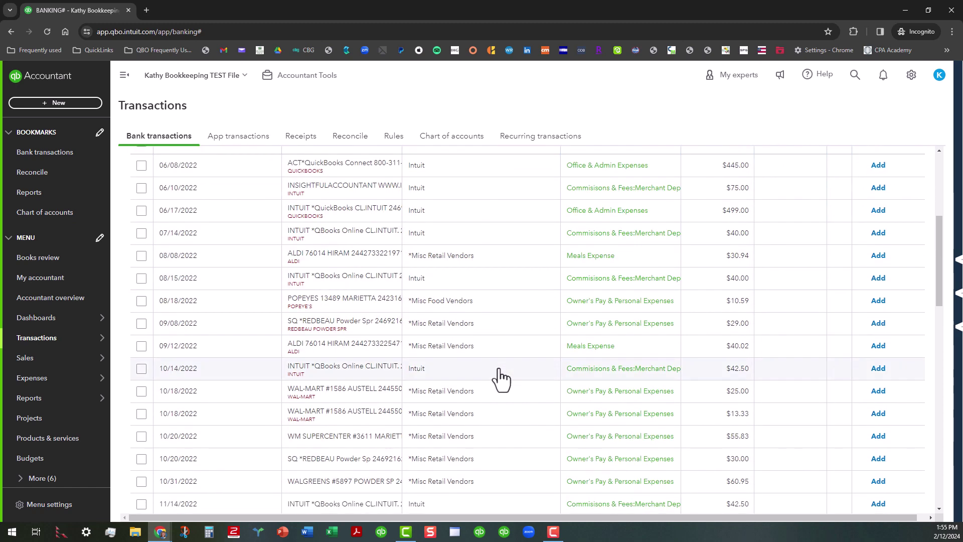
{"action": "scroll", "coordinate": [500, 380], "scroll_direction": "up", "scroll_amount": 4}
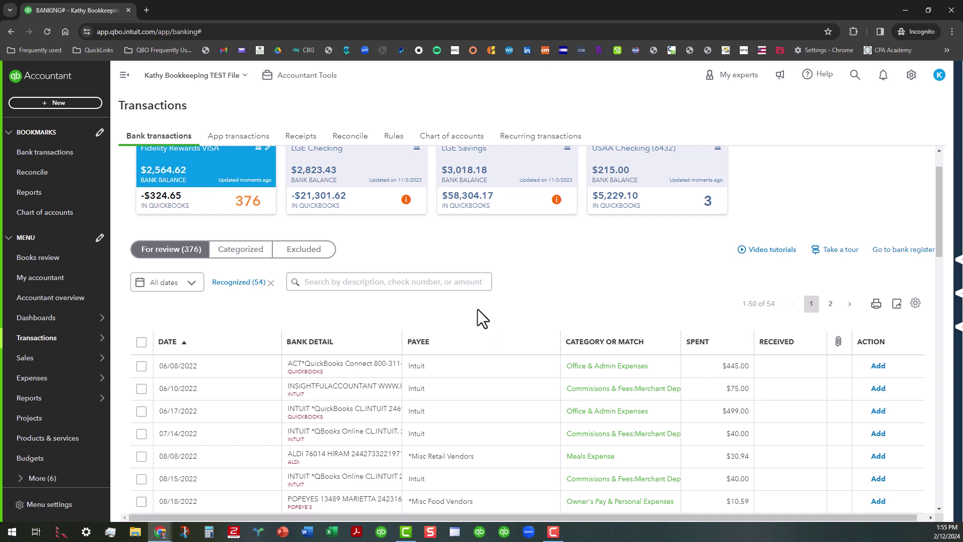
{"action": "scroll", "coordinate": [489, 307], "scroll_direction": "down", "scroll_amount": 1}
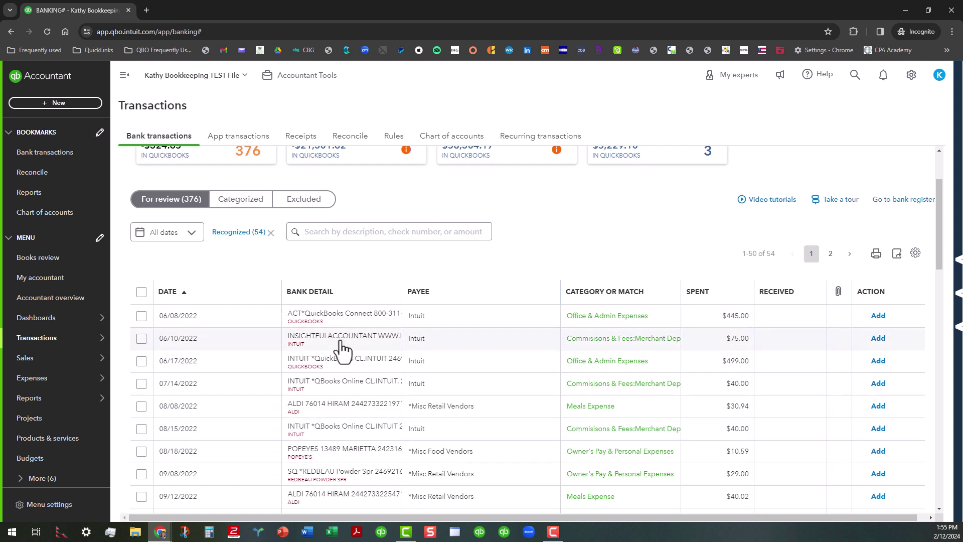
{"action": "left_click", "coordinate": [141, 315]}
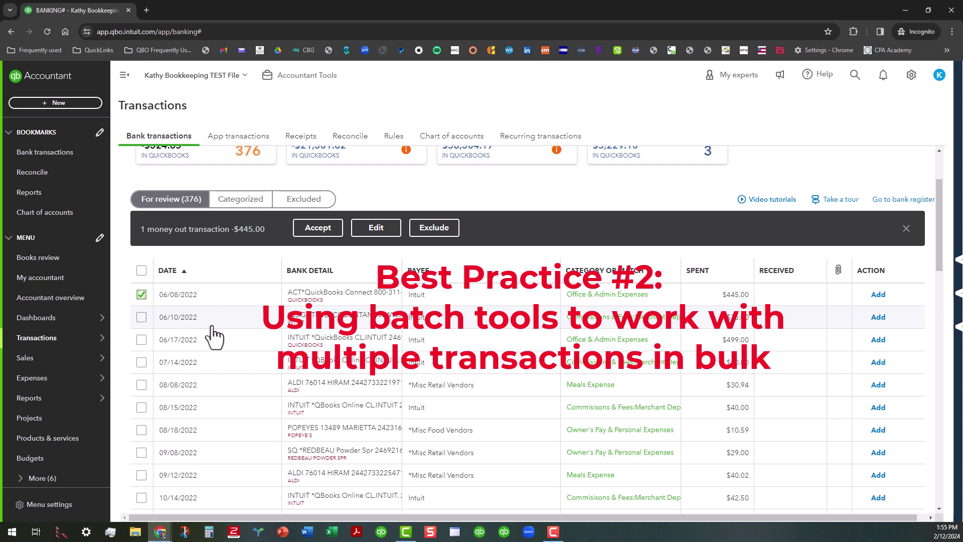
{"action": "left_click", "coordinate": [141, 318]}
{"action": "left_click", "coordinate": [140, 293]}
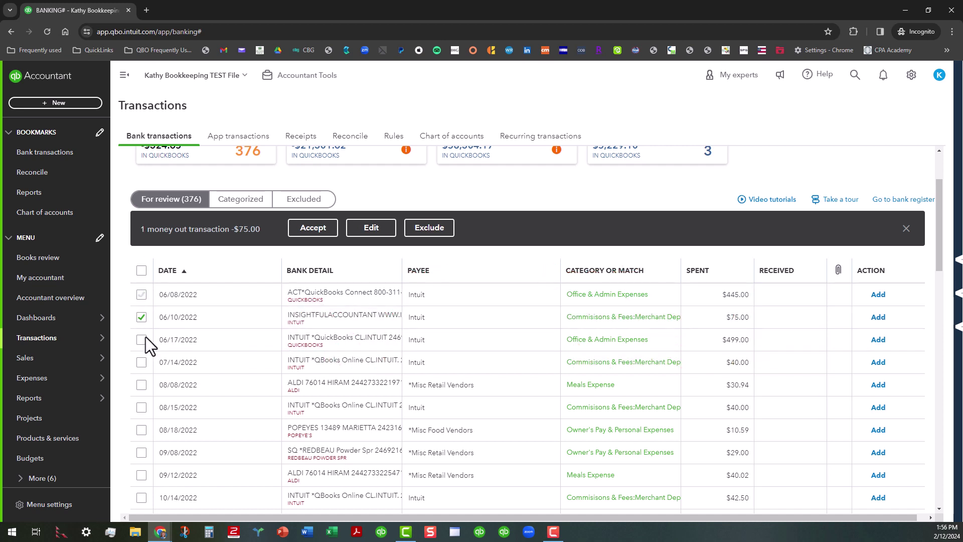
{"action": "left_click", "coordinate": [141, 317]}
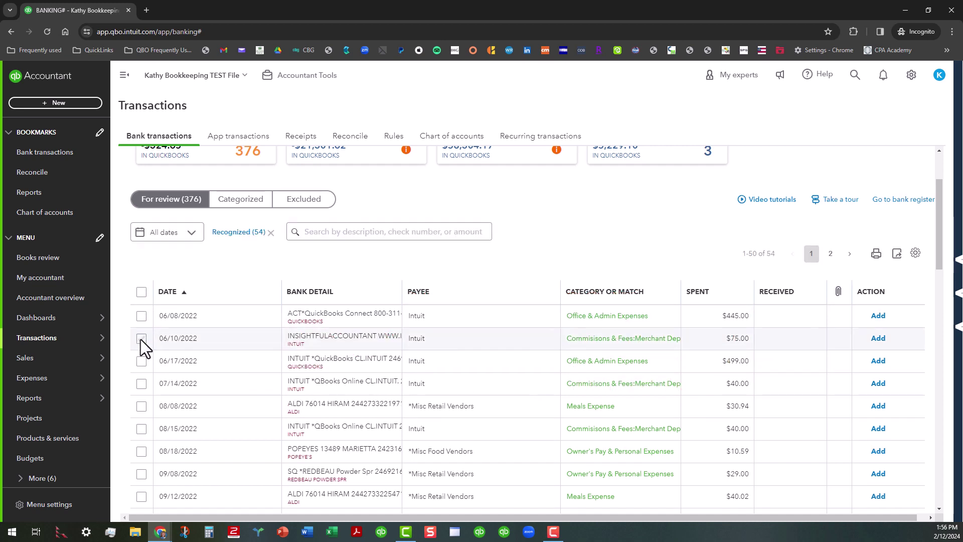
- Select the Intuit transactions dated 06/17, 07/14, 08/15 and 10/14/2022 and accept them as one batch
{"action": "left_click", "coordinate": [141, 361]}
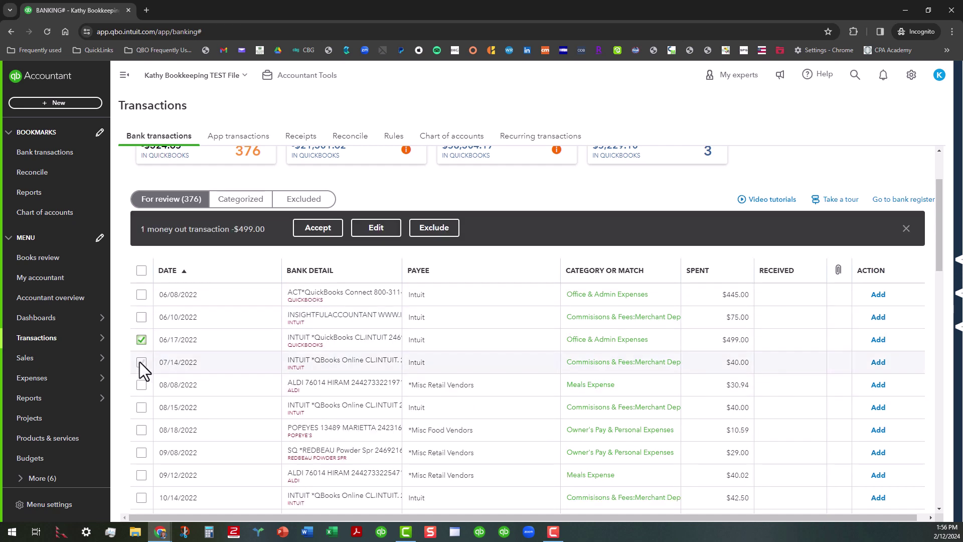
{"action": "left_click", "coordinate": [142, 362]}
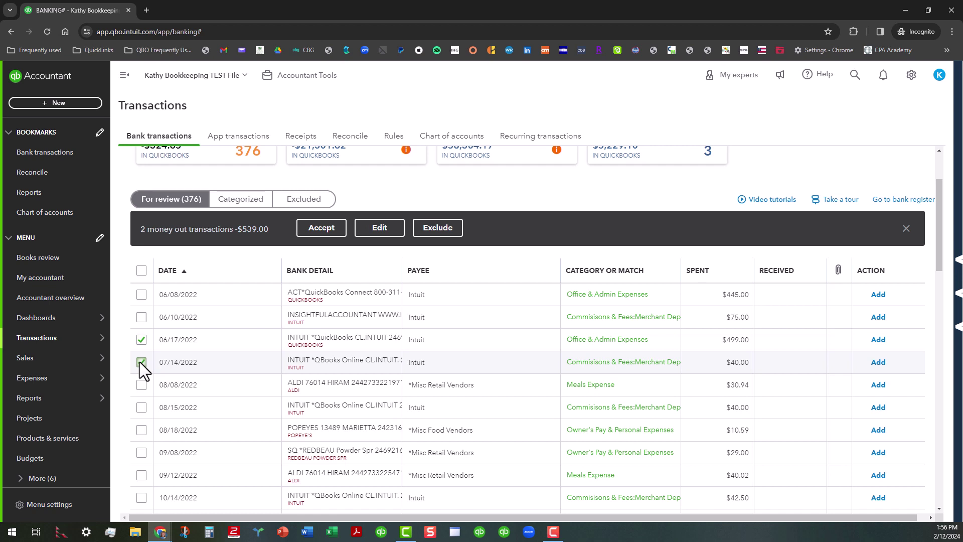
{"action": "left_click", "coordinate": [139, 406]}
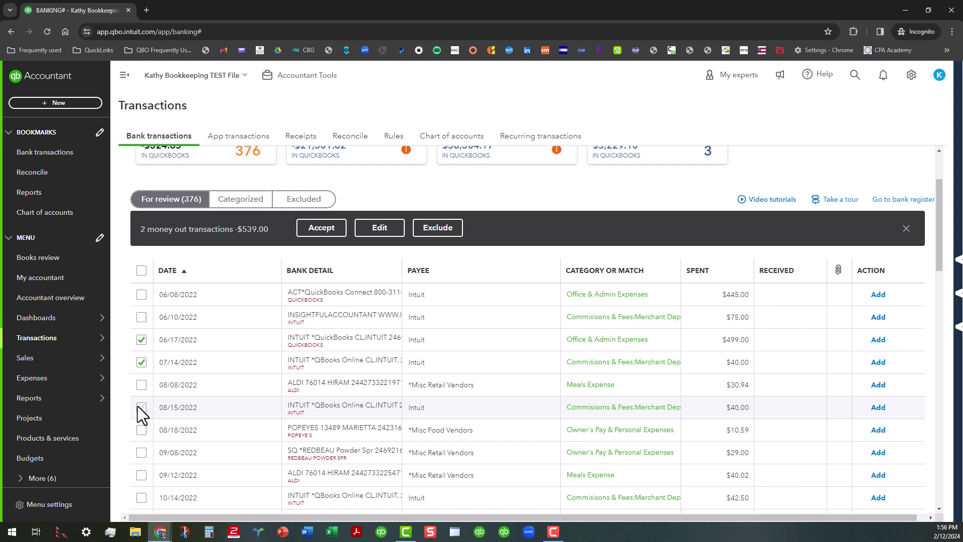
{"action": "left_click", "coordinate": [140, 497]}
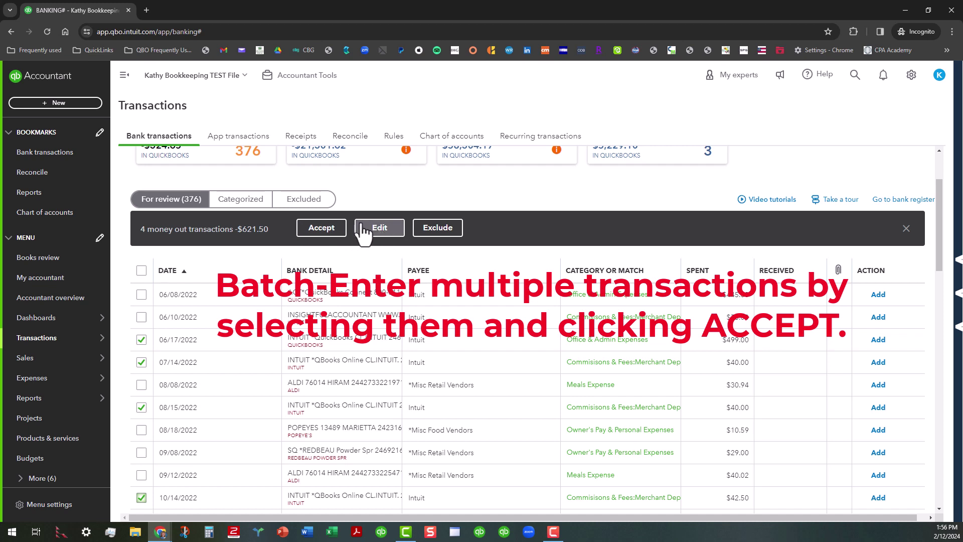
{"action": "left_click", "coordinate": [324, 229]}
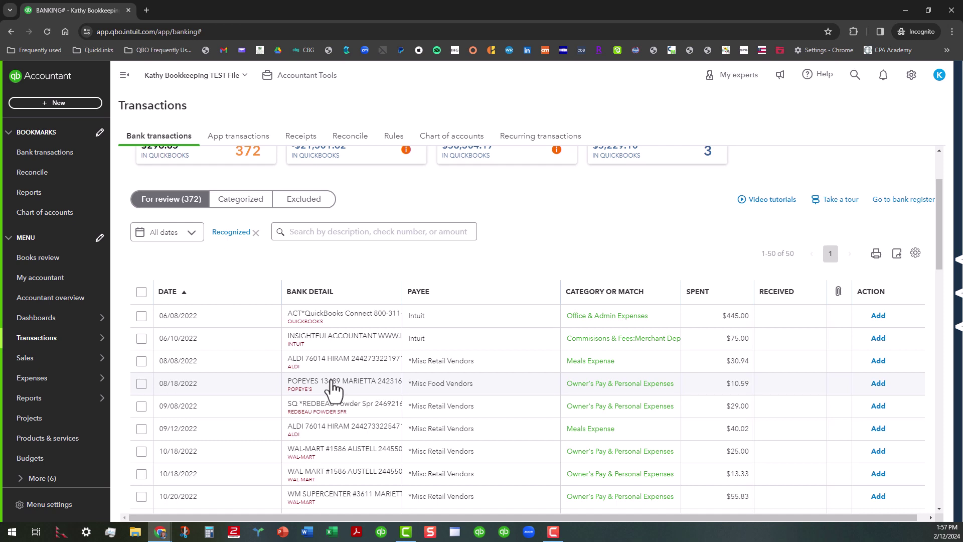
- Select both ALDI transactions (08/08 and 09/12/2022) and the consecutive Wal-Mart transactions from 10/18 through the $55.83 one on 10/20/2022
{"action": "left_click", "coordinate": [140, 361]}
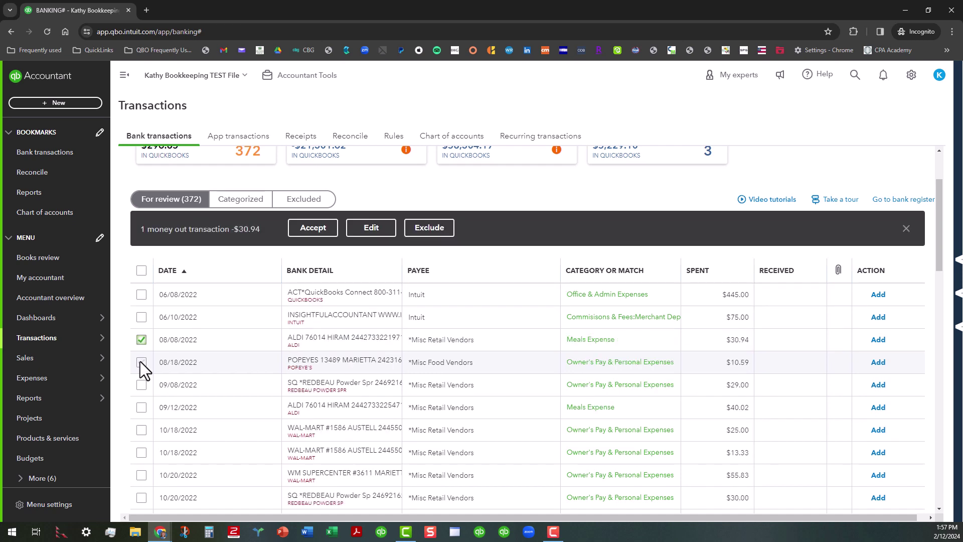
{"action": "left_click", "coordinate": [141, 408]}
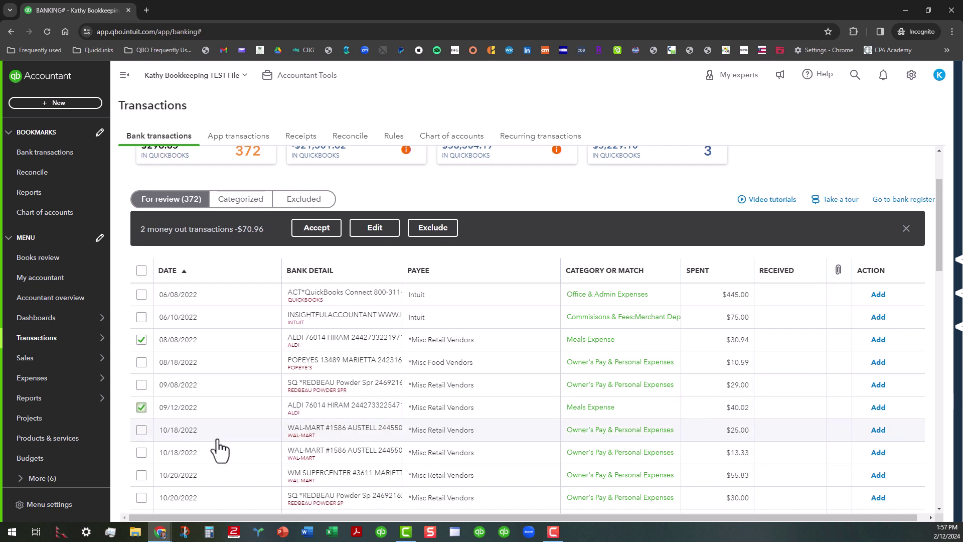
{"action": "scroll", "coordinate": [215, 446], "scroll_direction": "down", "scroll_amount": 1}
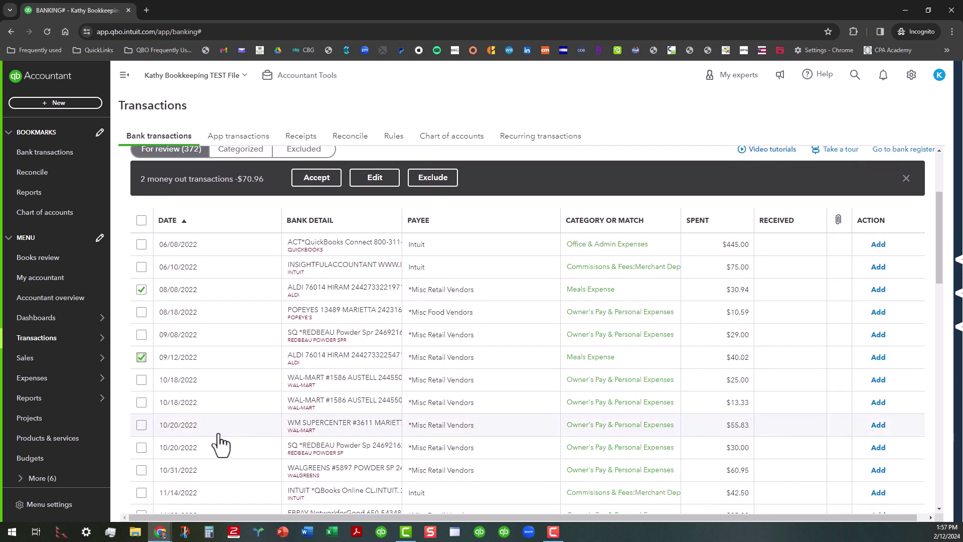
{"action": "left_click", "coordinate": [143, 422], "text": "shift"}
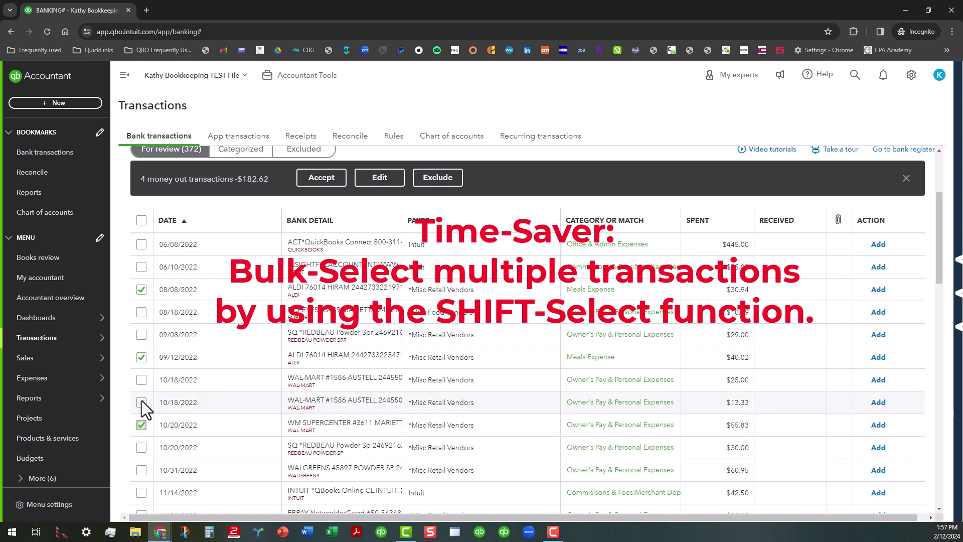
{"action": "left_click", "coordinate": [143, 379], "text": "shift"}
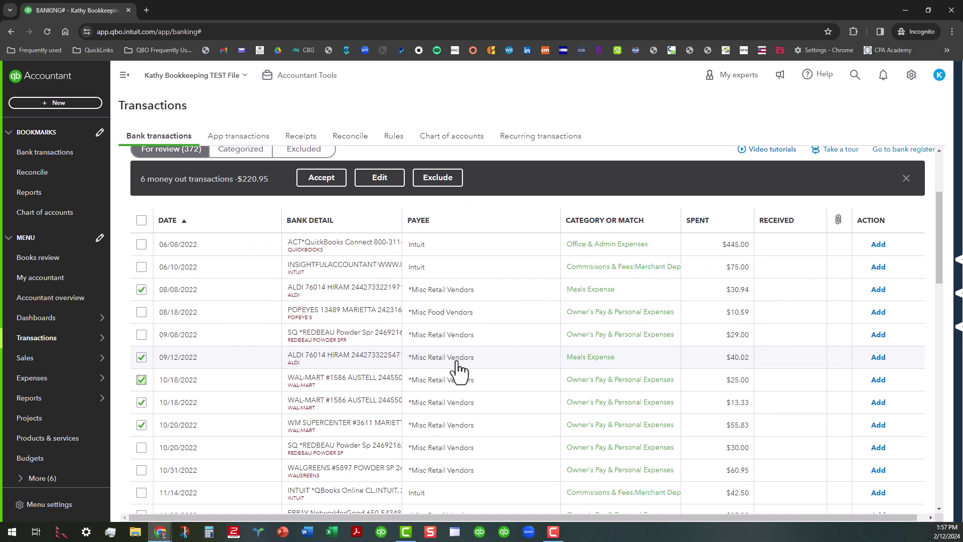
- Batch-edit the selected transactions, applying the account Office Supplies & Materials before accepting them, and accept the batch
{"action": "left_click", "coordinate": [380, 182]}
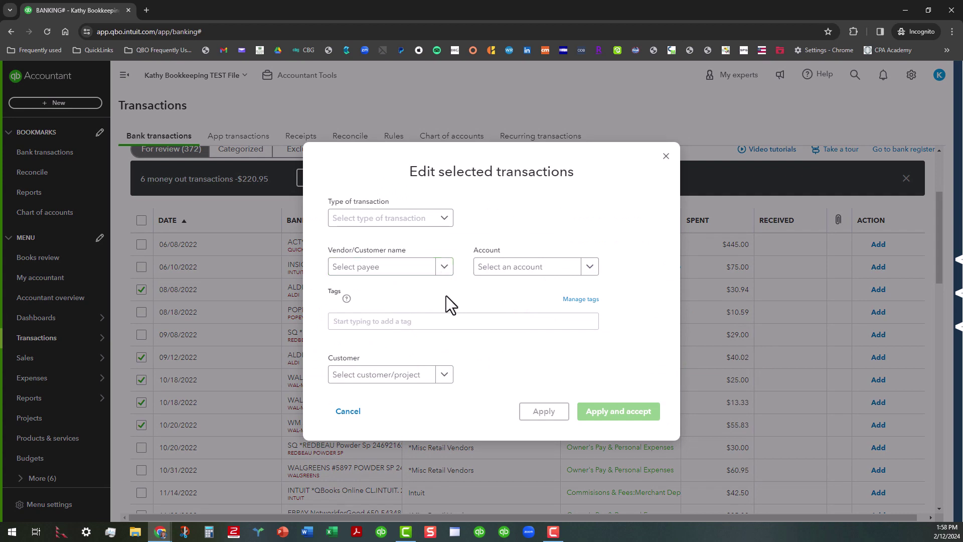
{"action": "left_click", "coordinate": [590, 269]}
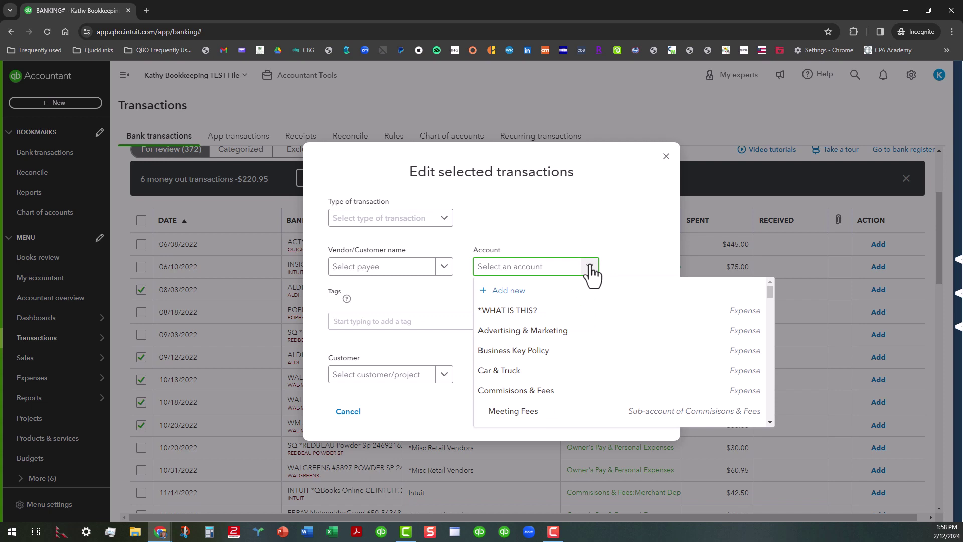
{"action": "type", "text": "Office"}
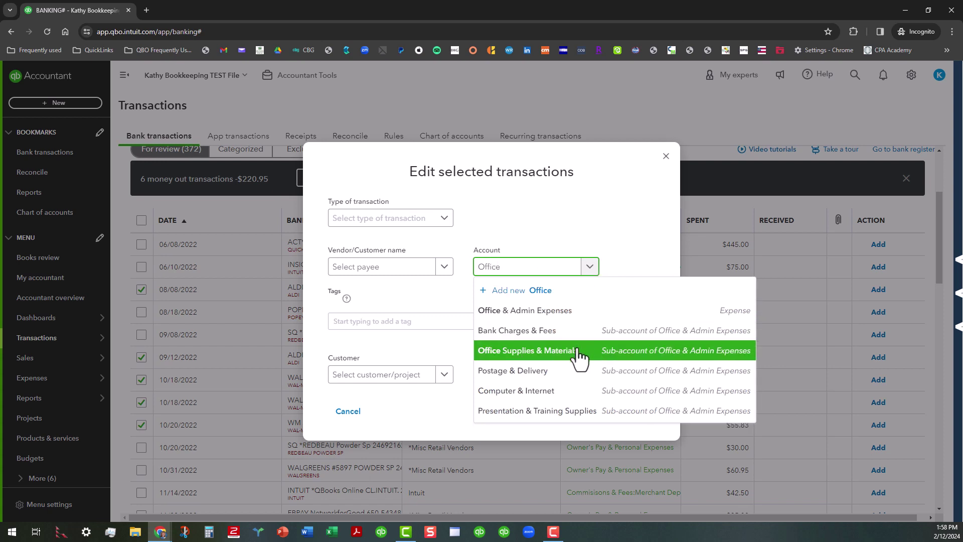
{"action": "left_click", "coordinate": [579, 354]}
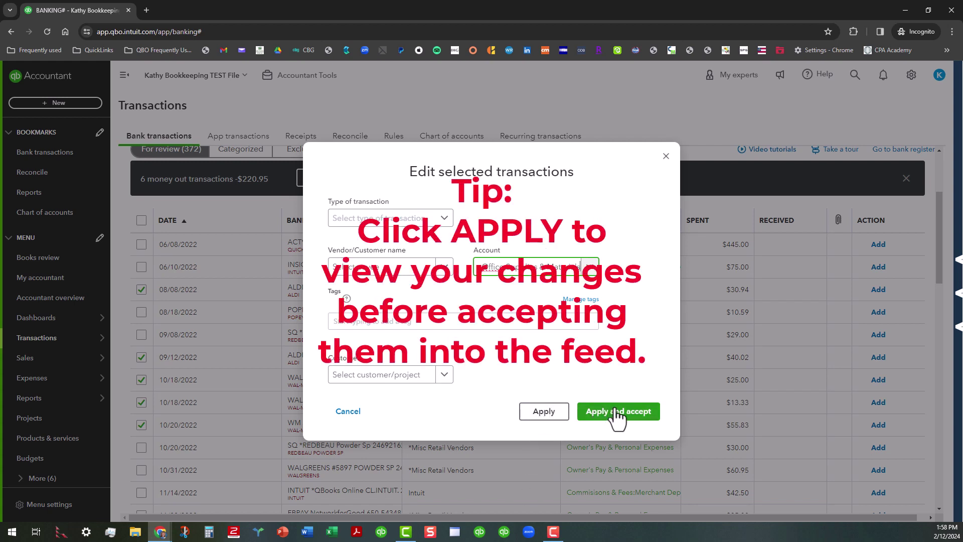
{"action": "left_click", "coordinate": [550, 412]}
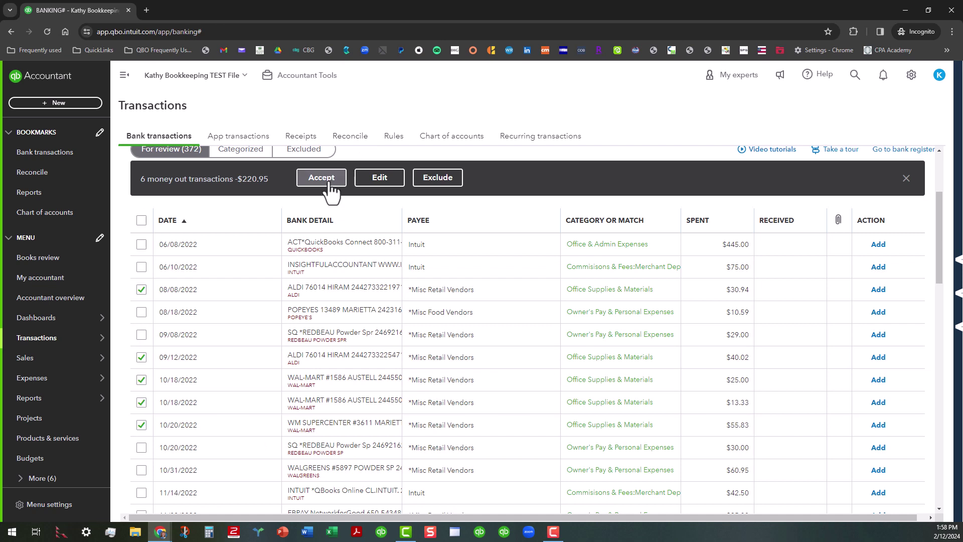
{"action": "scroll", "coordinate": [534, 206], "scroll_direction": "up", "scroll_amount": 1}
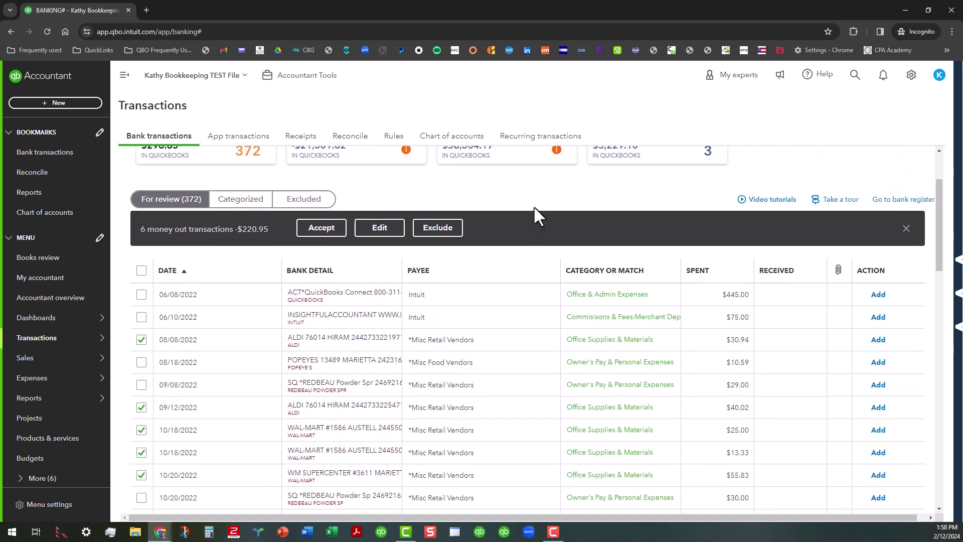
{"action": "left_click", "coordinate": [324, 230]}
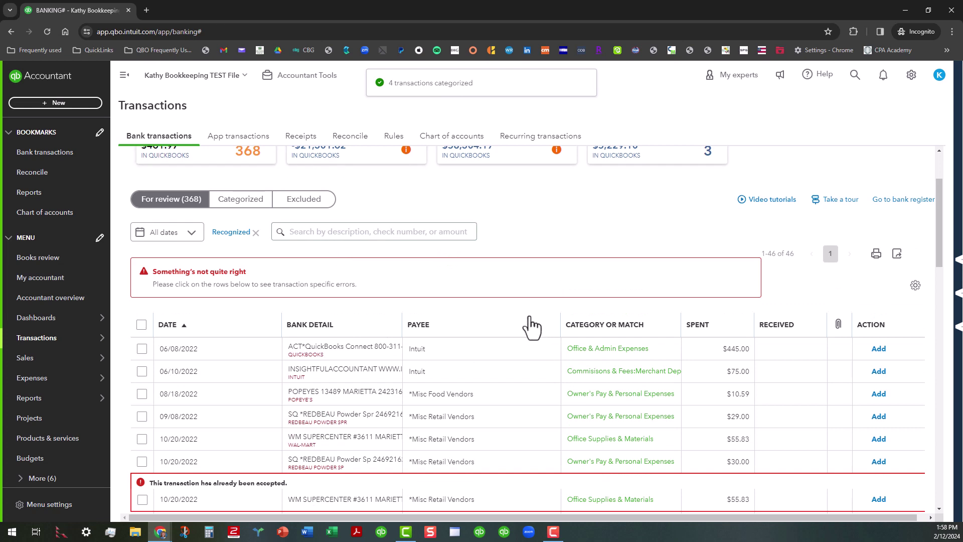
{"action": "scroll", "coordinate": [520, 322], "scroll_direction": "down", "scroll_amount": 1}
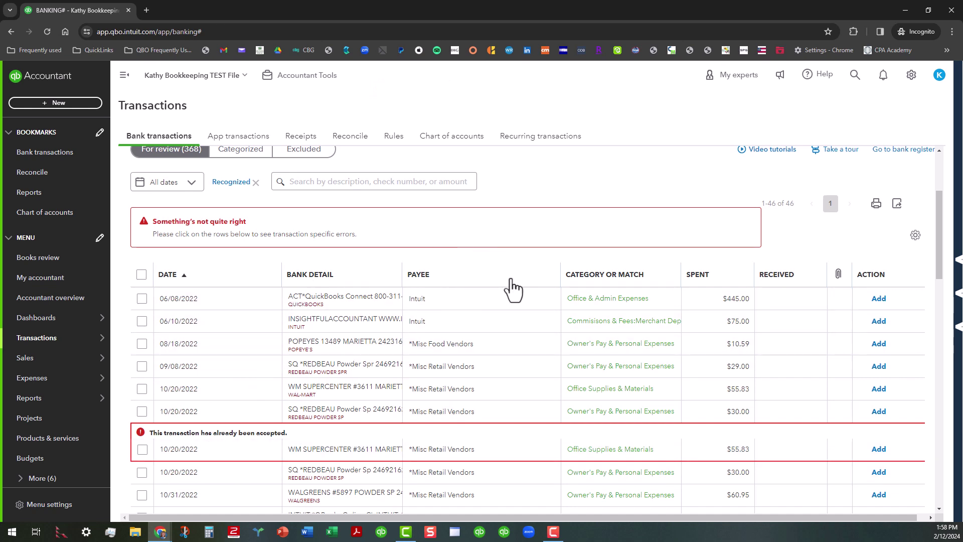
{"action": "scroll", "coordinate": [512, 288], "scroll_direction": "down", "scroll_amount": 3}
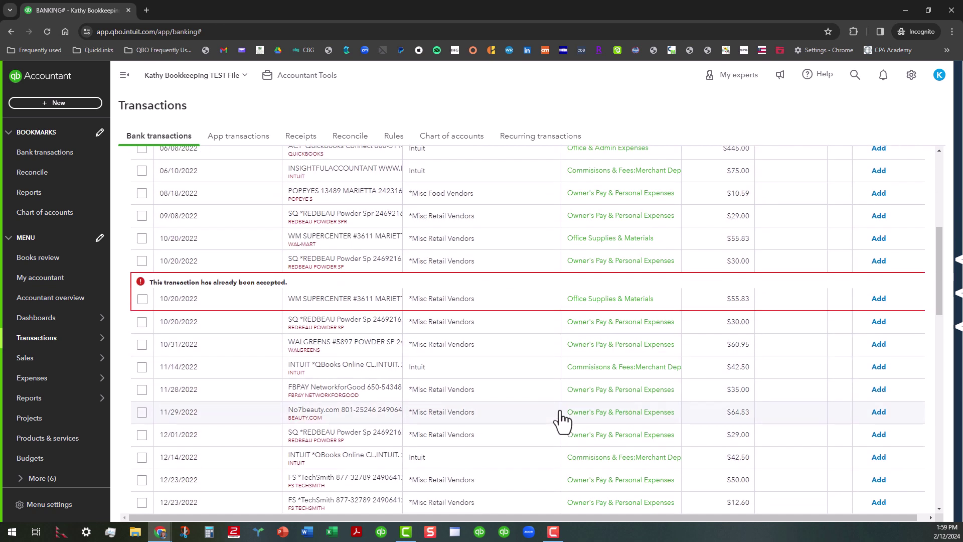
{"action": "scroll", "coordinate": [533, 408], "scroll_direction": "down", "scroll_amount": 2}
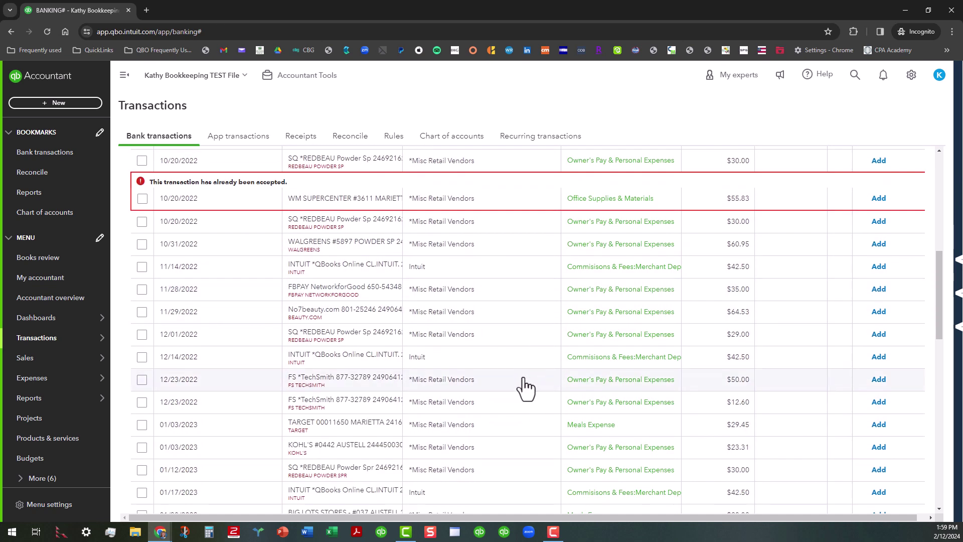
{"action": "scroll", "coordinate": [515, 420], "scroll_direction": "down", "scroll_amount": 1}
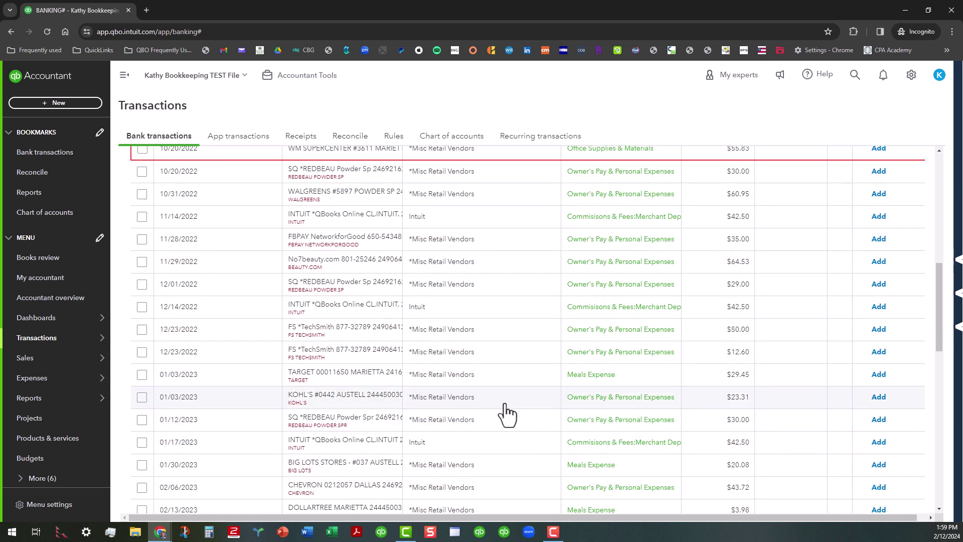
- Select the Intuit QBooks Online transactions dated 04/14, 05/15, 06/14 and 07/14/2023, leaving out the 06/20 QuickBooks one, and accept them as one batch
{"action": "scroll", "coordinate": [504, 419], "scroll_direction": "down", "scroll_amount": 1}
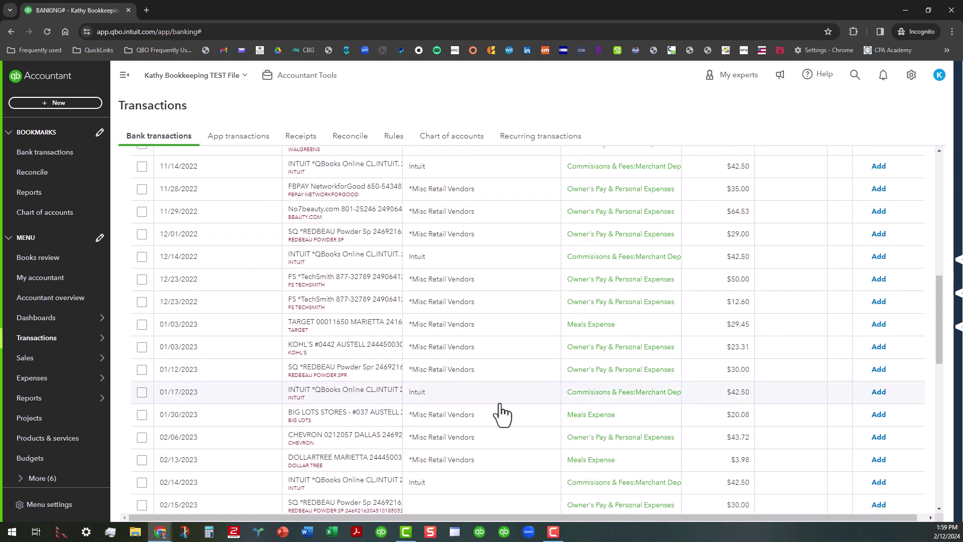
{"action": "scroll", "coordinate": [499, 414], "scroll_direction": "down", "scroll_amount": 2}
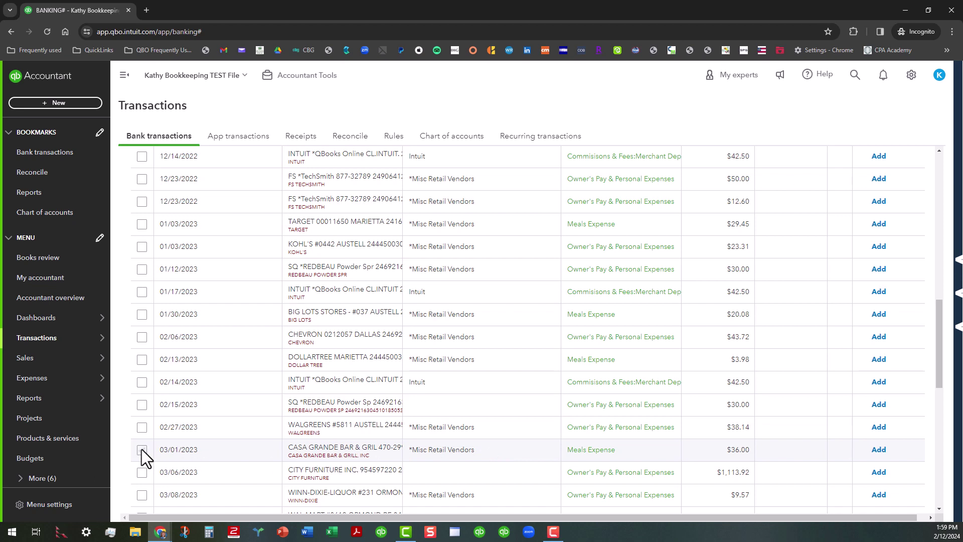
{"action": "scroll", "coordinate": [371, 432], "scroll_direction": "down", "scroll_amount": 2}
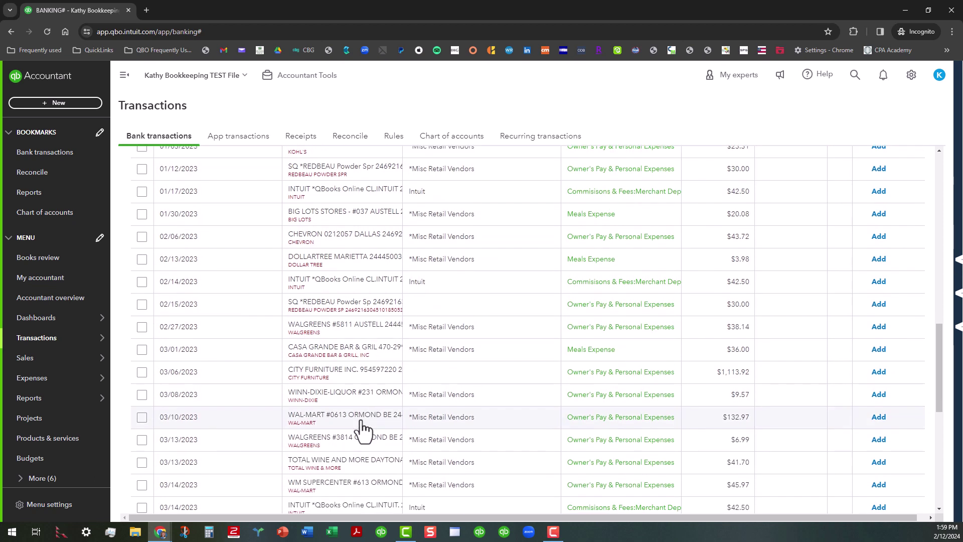
{"action": "scroll", "coordinate": [361, 425], "scroll_direction": "down", "scroll_amount": 3}
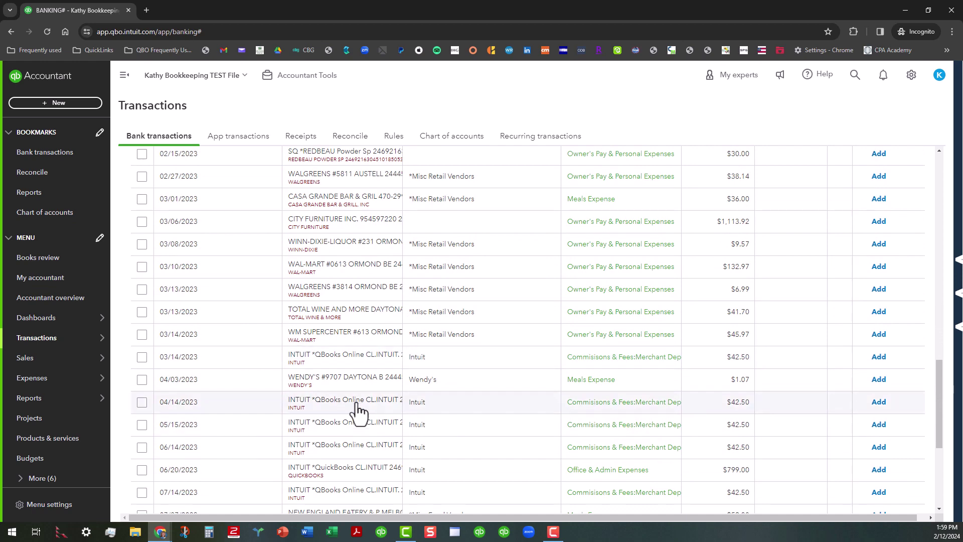
{"action": "left_click", "coordinate": [142, 446]}
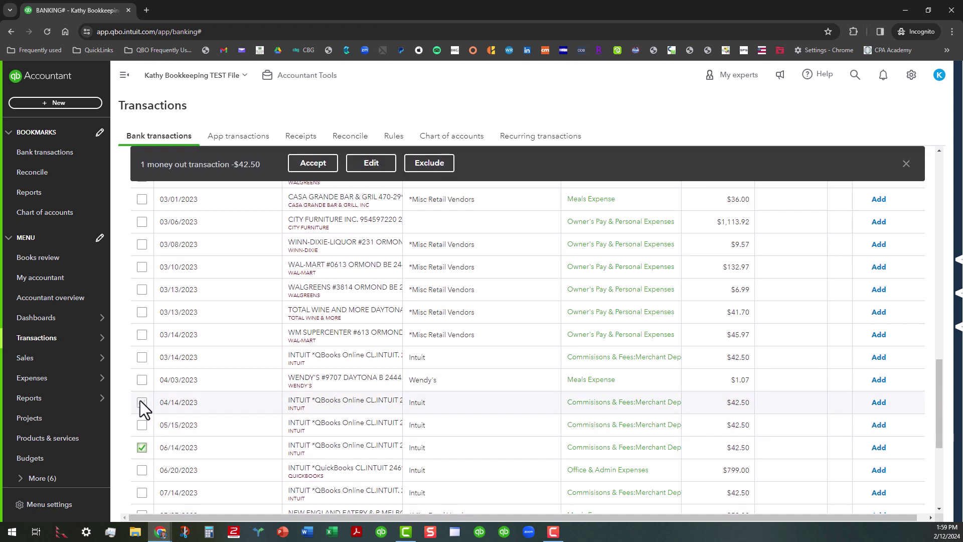
{"action": "left_click", "coordinate": [141, 470]}
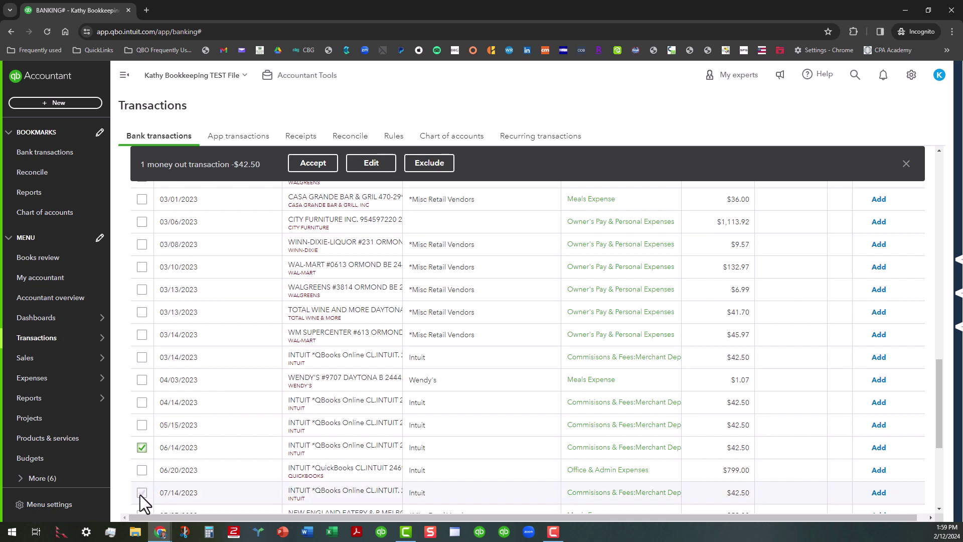
{"action": "left_click", "coordinate": [142, 493]}
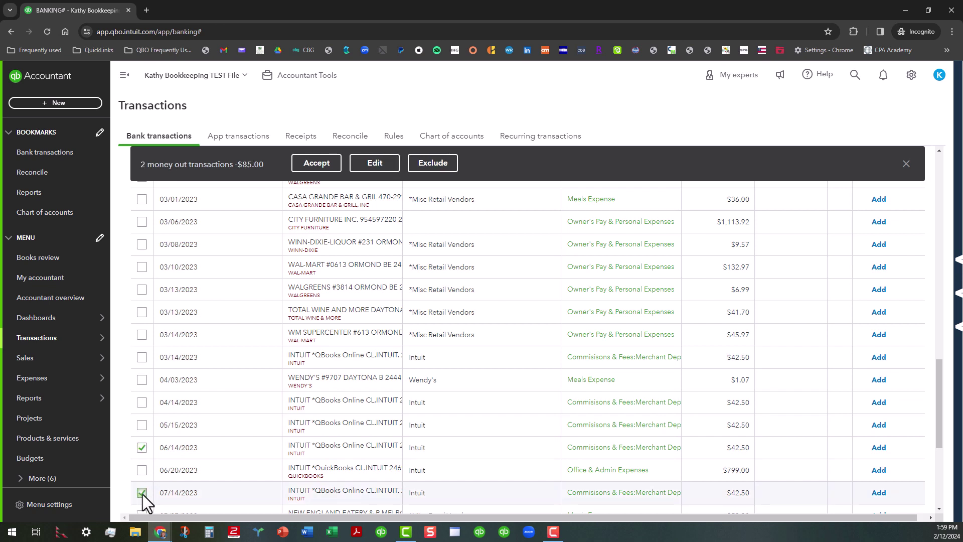
{"action": "left_click", "coordinate": [142, 425], "text": "shift"}
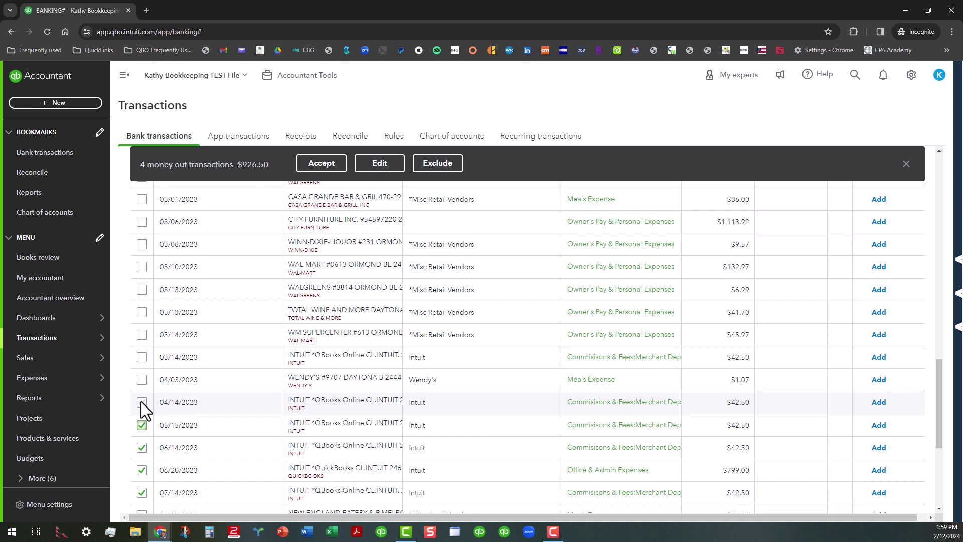
{"action": "left_click", "coordinate": [141, 402]}
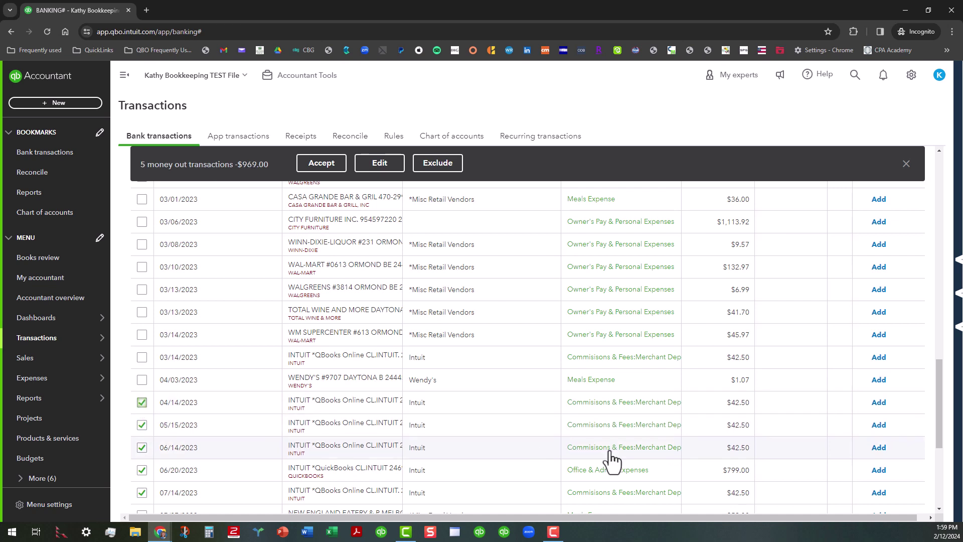
{"action": "left_click", "coordinate": [142, 472]}
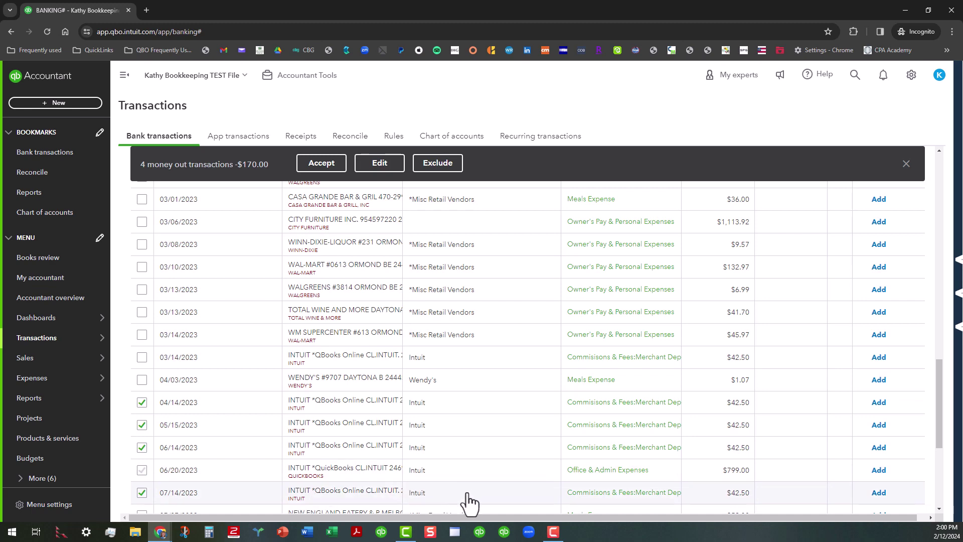
{"action": "left_click", "coordinate": [331, 166]}
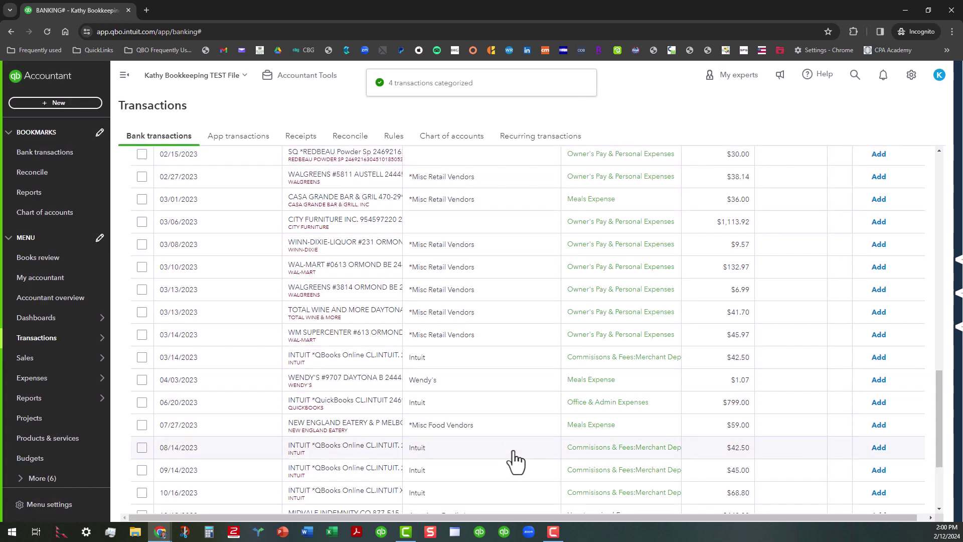
- Select the consecutive Intuit transactions dated 08/14, 09/14 and 10/16/2023 and accept them as one batch
{"action": "scroll", "coordinate": [512, 455], "scroll_direction": "down", "scroll_amount": 1}
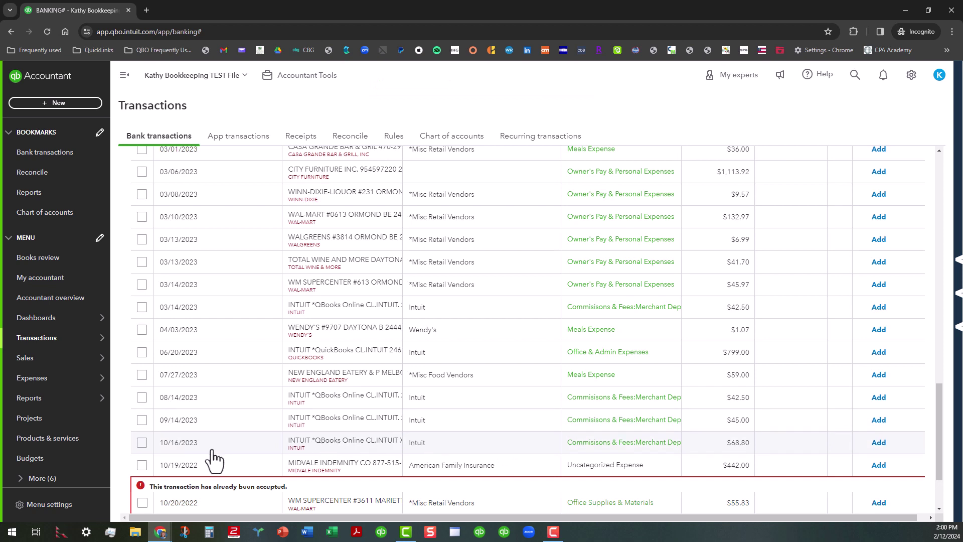
{"action": "left_click", "coordinate": [141, 443]}
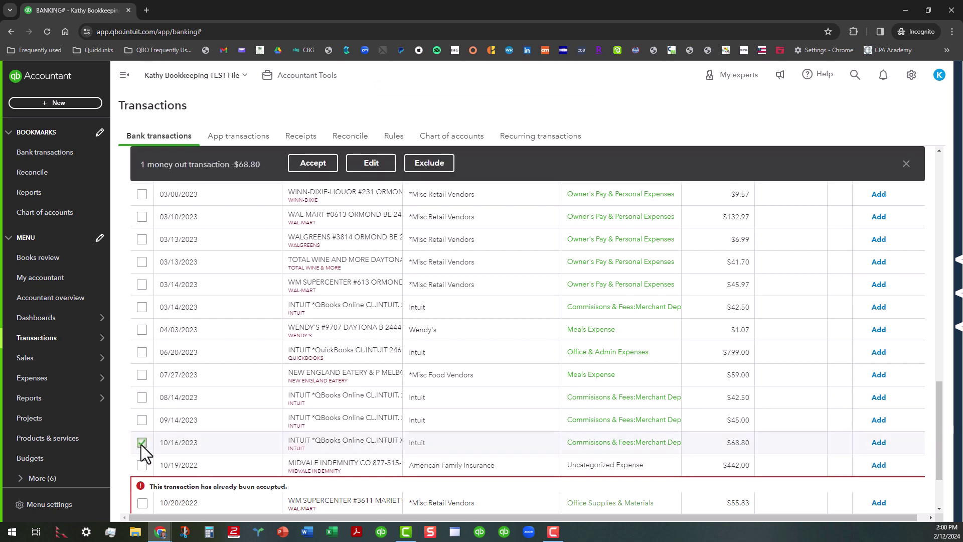
{"action": "left_click", "coordinate": [142, 398], "text": "shift"}
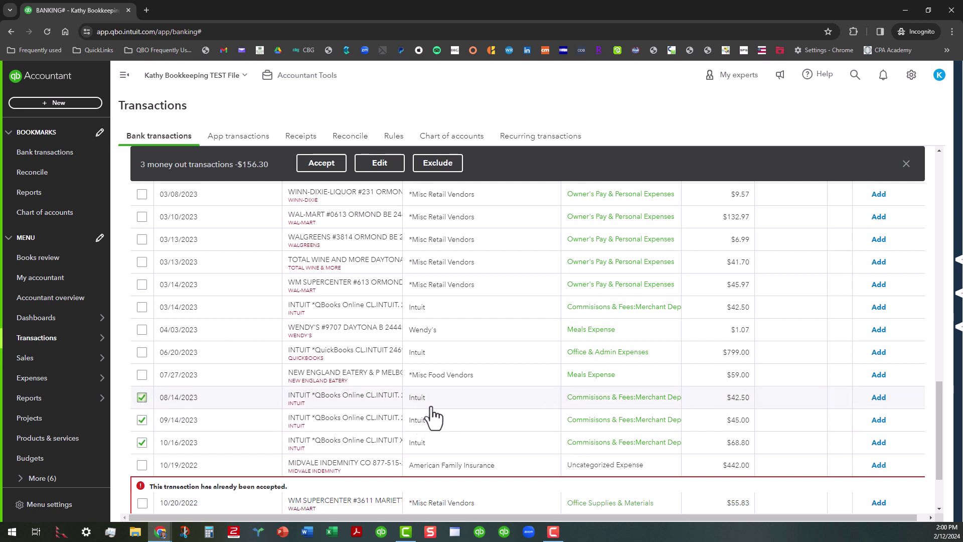
{"action": "left_click", "coordinate": [331, 164]}
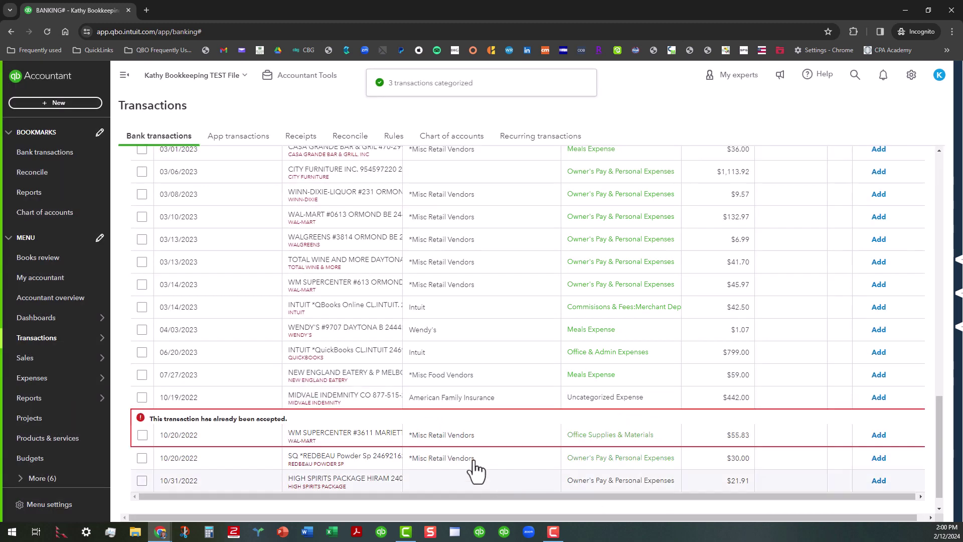
- Sort the recognized transactions in ascending order by category or match to group similar items
{"action": "scroll", "coordinate": [459, 448], "scroll_direction": "down", "scroll_amount": 1}
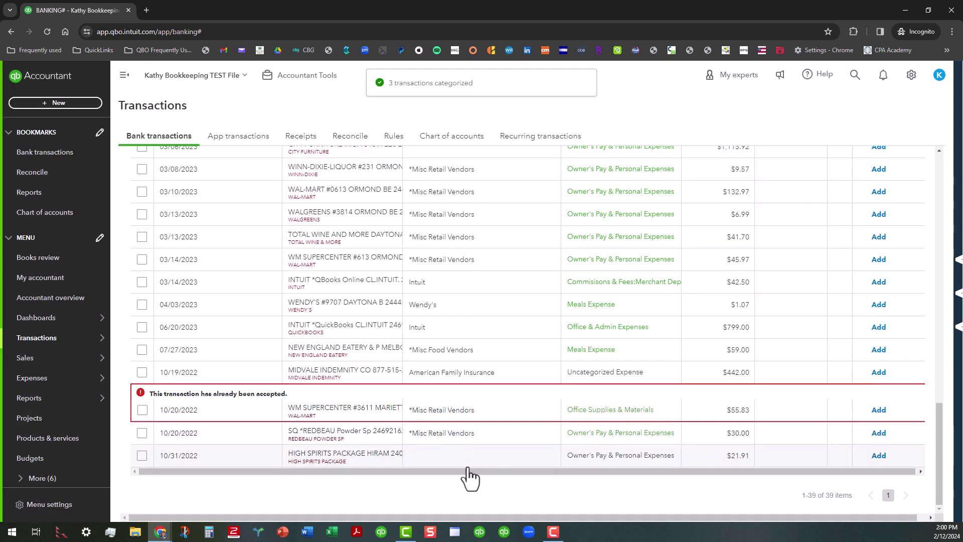
{"action": "scroll", "coordinate": [305, 317], "scroll_direction": "up", "scroll_amount": 10}
{"action": "scroll", "coordinate": [308, 307], "scroll_direction": "up", "scroll_amount": 5}
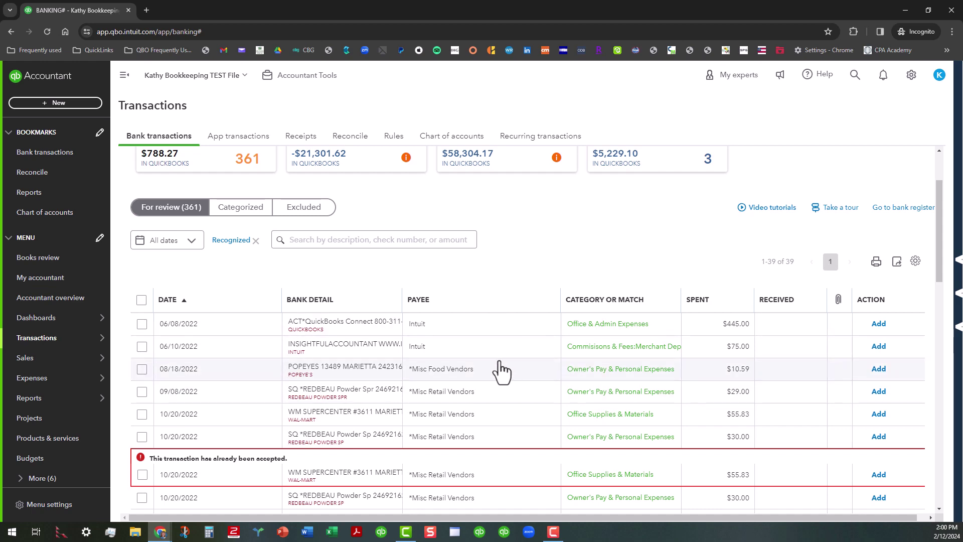
{"action": "scroll", "coordinate": [500, 370], "scroll_direction": "down", "scroll_amount": 10}
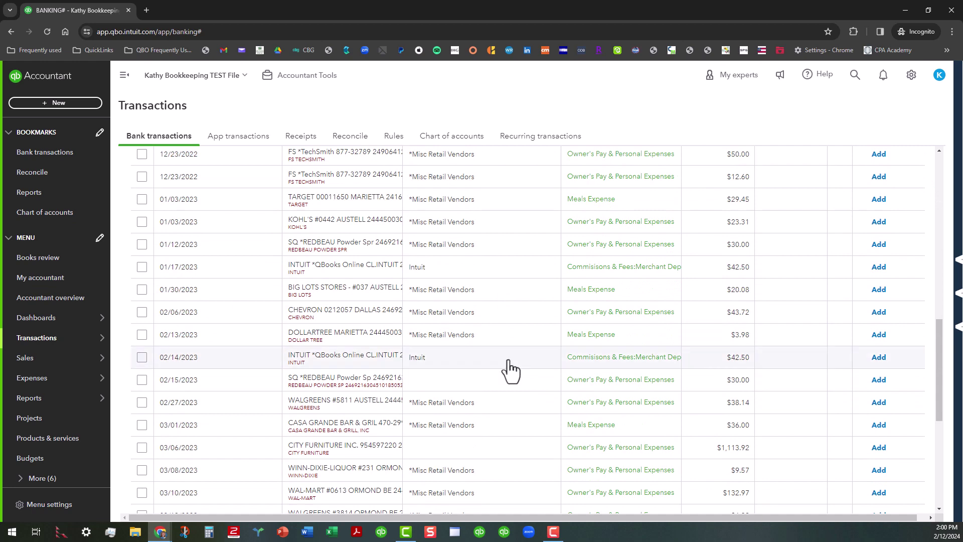
{"action": "scroll", "coordinate": [508, 359], "scroll_direction": "up", "scroll_amount": 10}
{"action": "scroll", "coordinate": [513, 376], "scroll_direction": "up", "scroll_amount": 4}
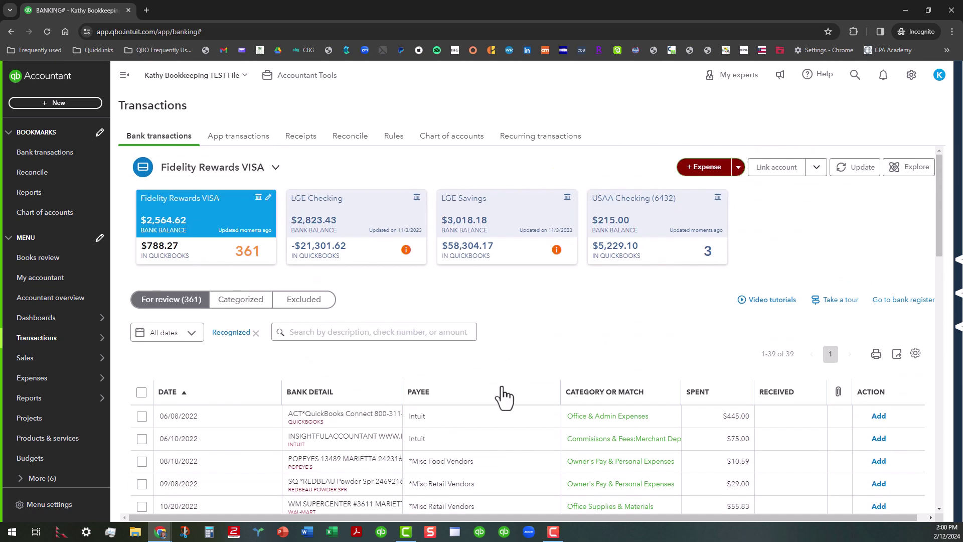
{"action": "left_click", "coordinate": [611, 394]}
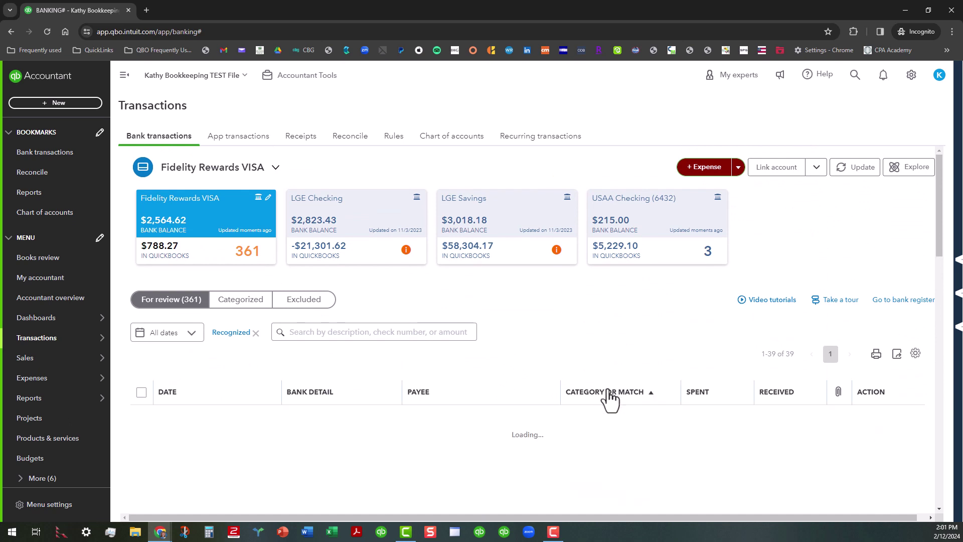
- Select the Meals Expense transactions for New England Eatery, Wendy's, both Whataburgers, Big Lots and Casa Grande, and accept them as one batch
{"action": "scroll", "coordinate": [608, 433], "scroll_direction": "down", "scroll_amount": 2}
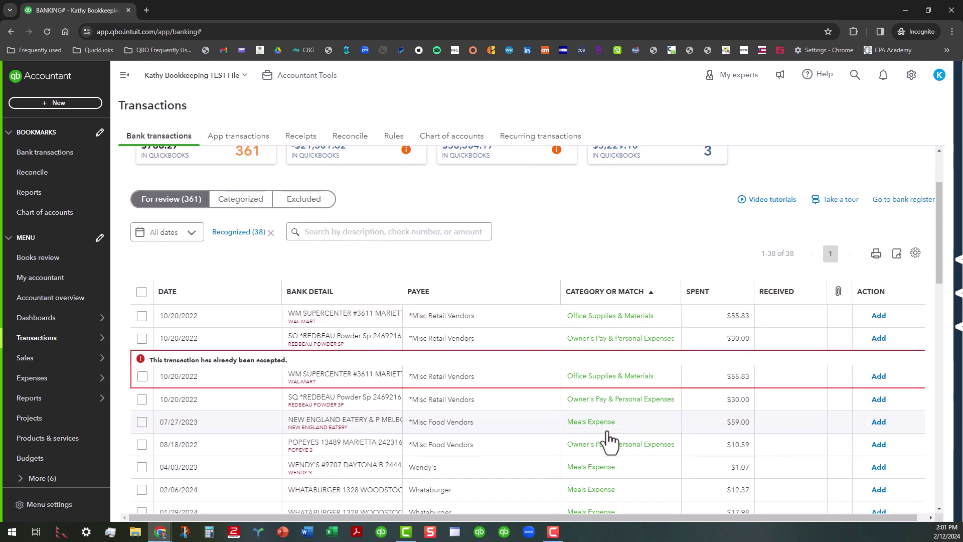
{"action": "scroll", "coordinate": [640, 468], "scroll_direction": "down", "scroll_amount": 2}
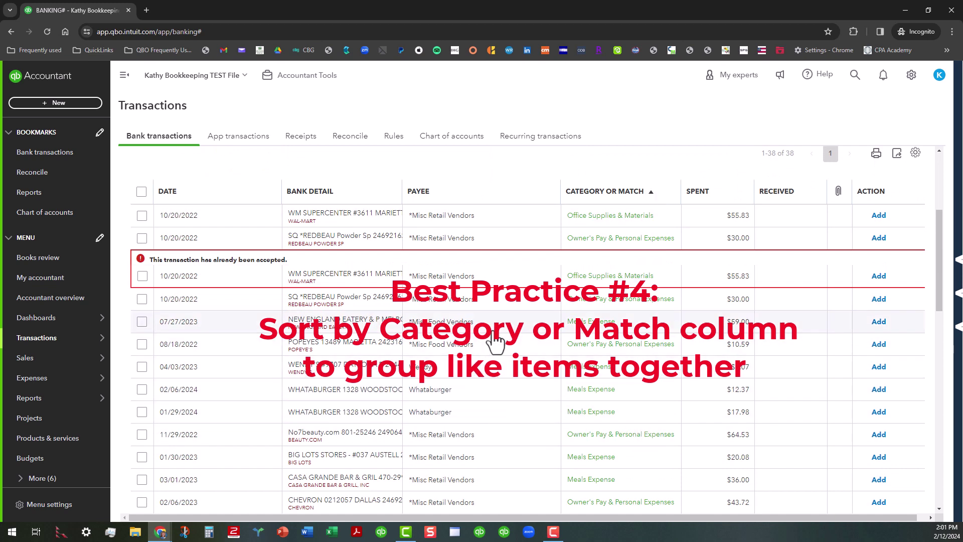
{"action": "left_click", "coordinate": [142, 322]}
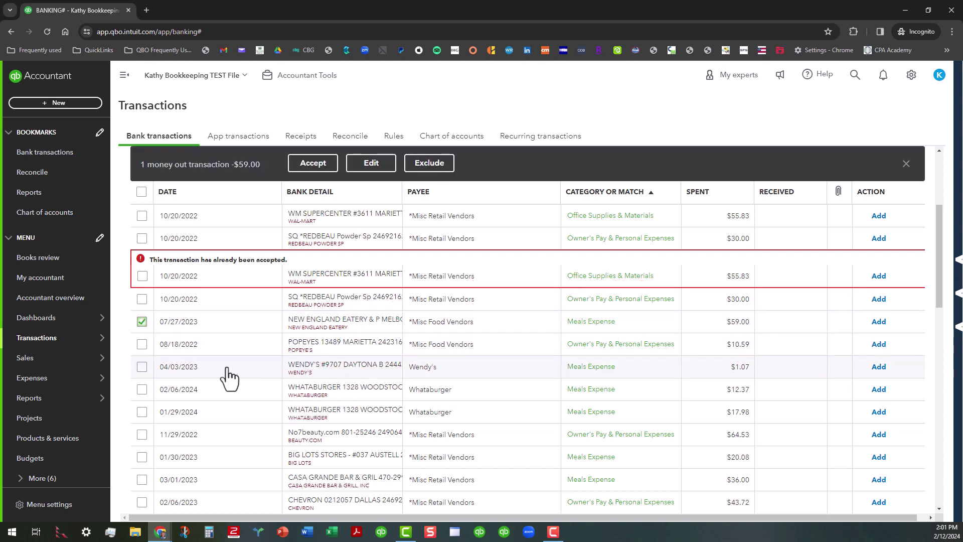
{"action": "left_click", "coordinate": [142, 366]}
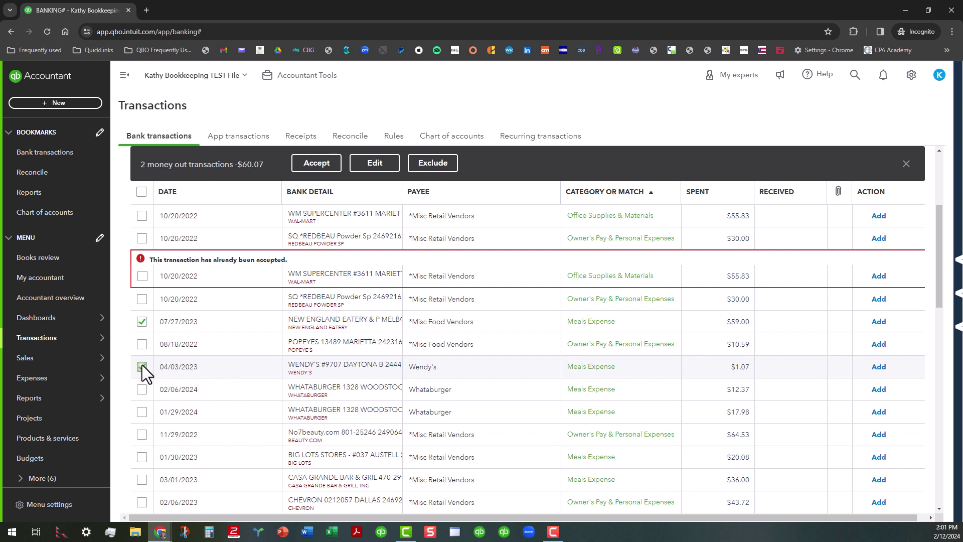
{"action": "left_click", "coordinate": [142, 414], "text": "shift"}
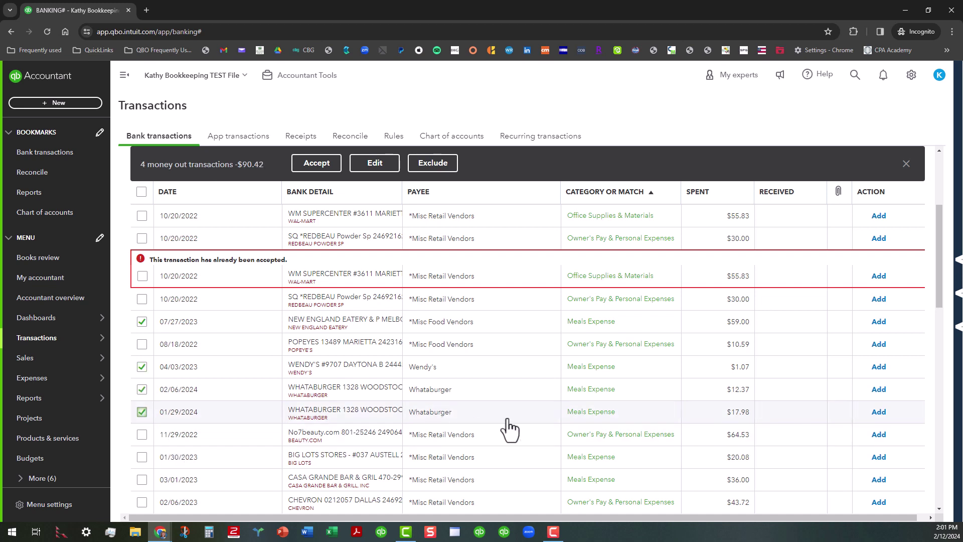
{"action": "left_click", "coordinate": [142, 457]}
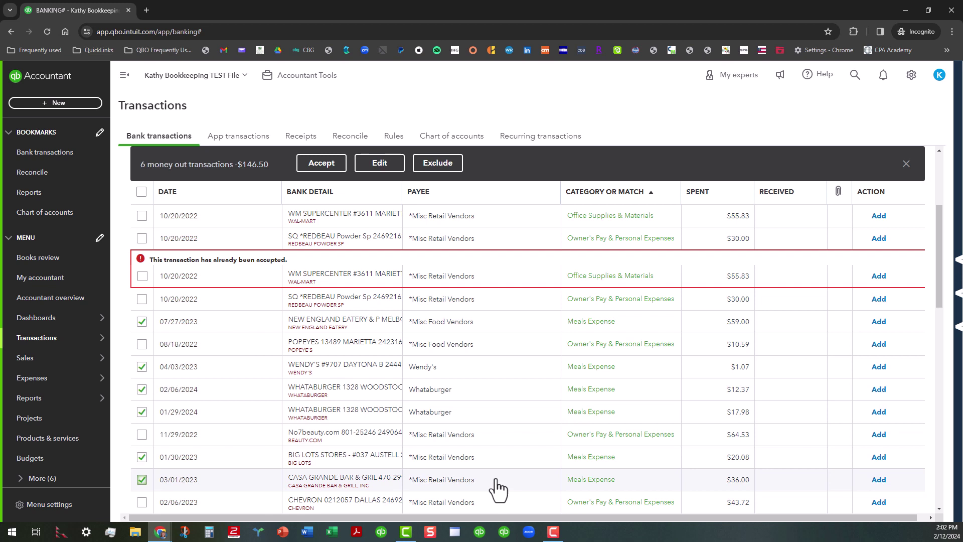
{"action": "left_click", "coordinate": [322, 163]}
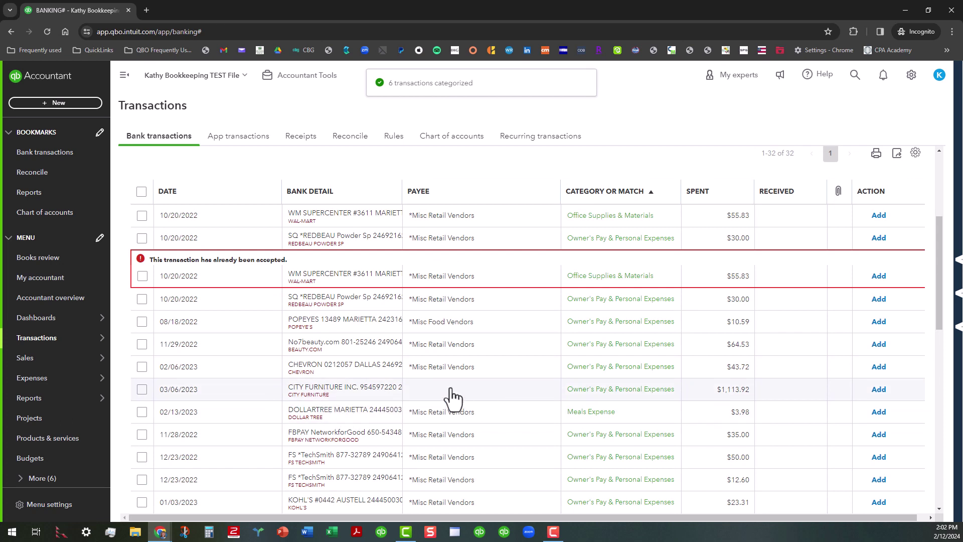
- Expand the 02/06/2023 Chevron transaction and open its categorization history
{"action": "left_click", "coordinate": [504, 377]}
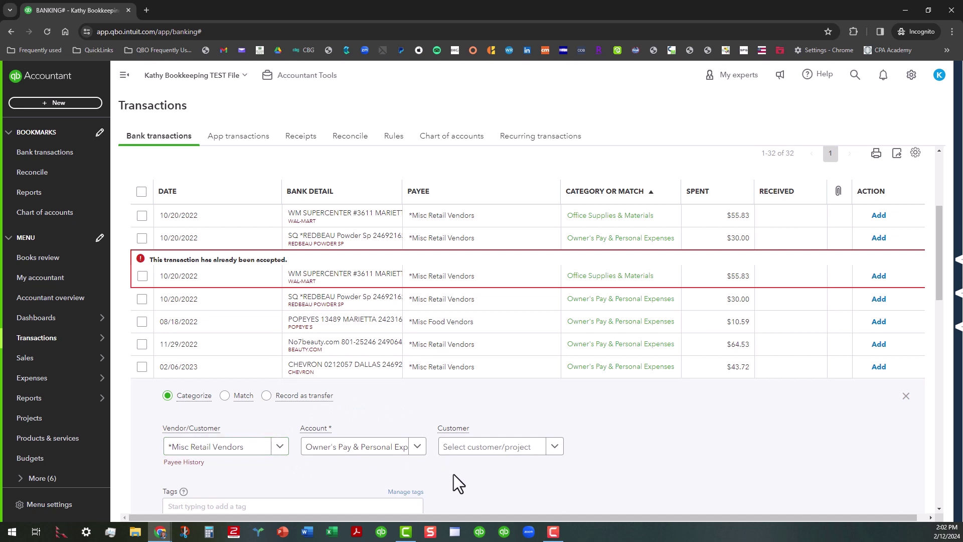
{"action": "scroll", "coordinate": [453, 474], "scroll_direction": "down", "scroll_amount": 3}
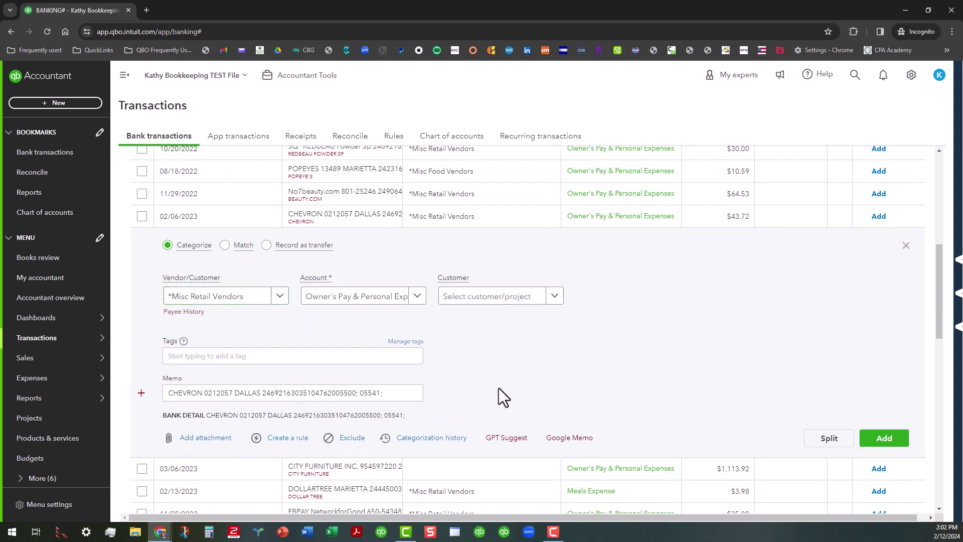
{"action": "left_click", "coordinate": [432, 440]}
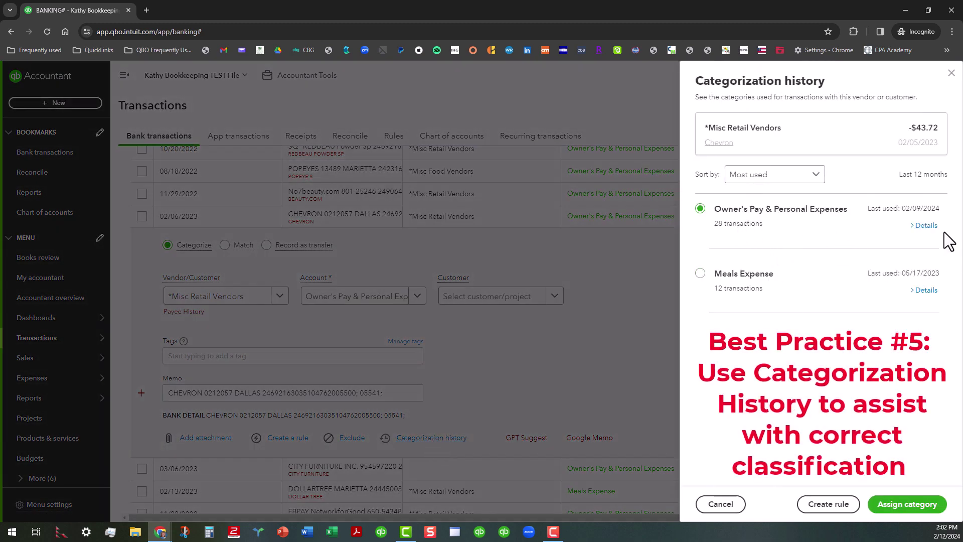
- Examine the past transactions categorized as Owner's Pay & Personal Expenses in the categorization history, and collapse their details
{"action": "left_click", "coordinate": [929, 226]}
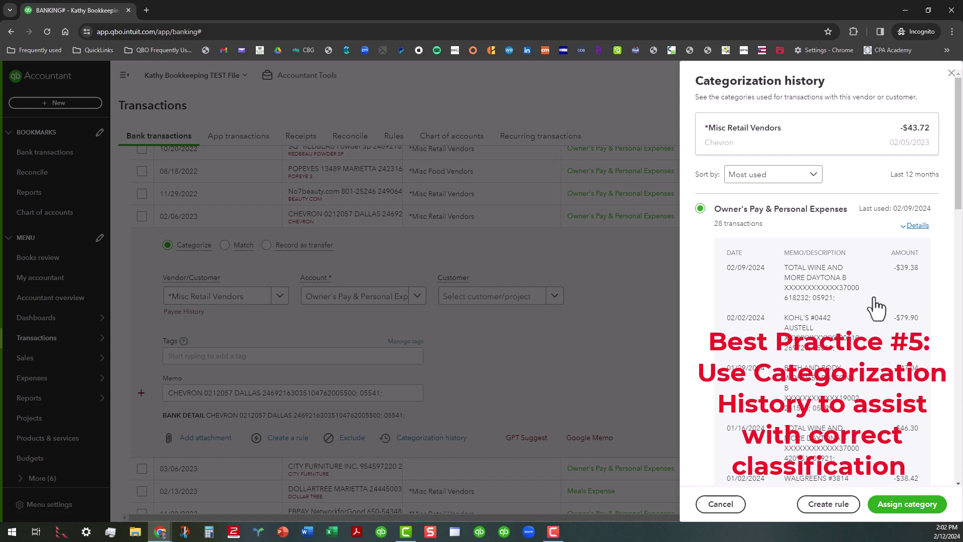
{"action": "scroll", "coordinate": [855, 321], "scroll_direction": "down", "scroll_amount": 2}
{"action": "scroll", "coordinate": [855, 326], "scroll_direction": "down", "scroll_amount": 8}
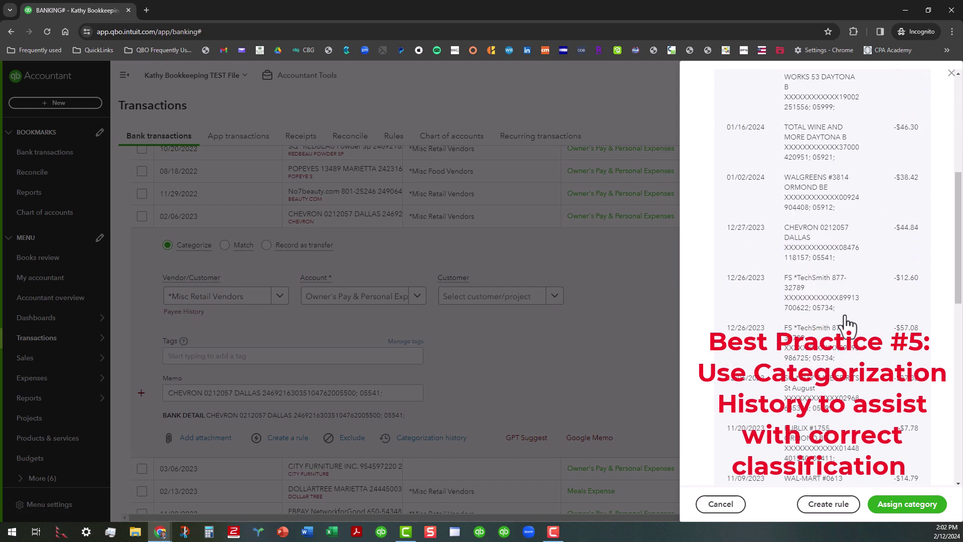
{"action": "scroll", "coordinate": [846, 323], "scroll_direction": "down", "scroll_amount": 5}
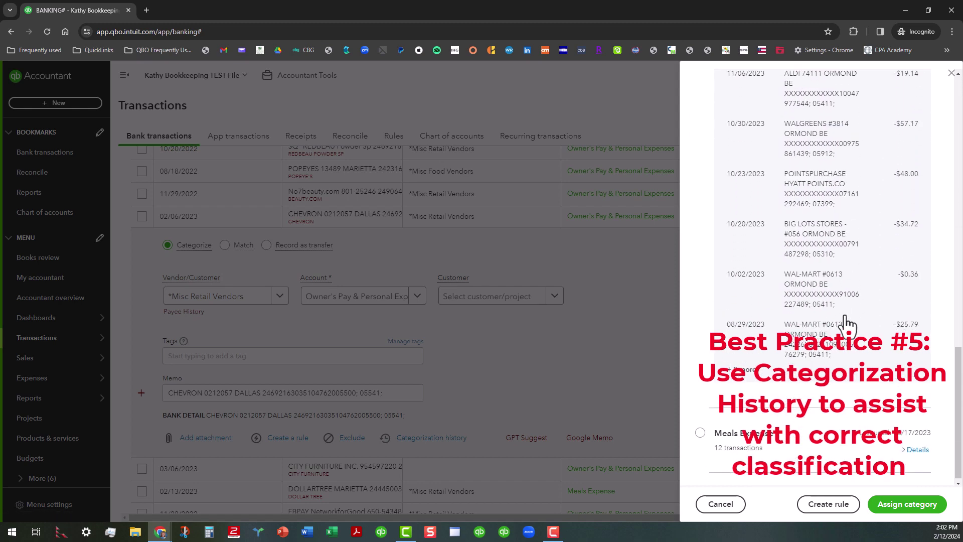
{"action": "scroll", "coordinate": [846, 323], "scroll_direction": "up", "scroll_amount": 9}
{"action": "scroll", "coordinate": [846, 324], "scroll_direction": "up", "scroll_amount": 8}
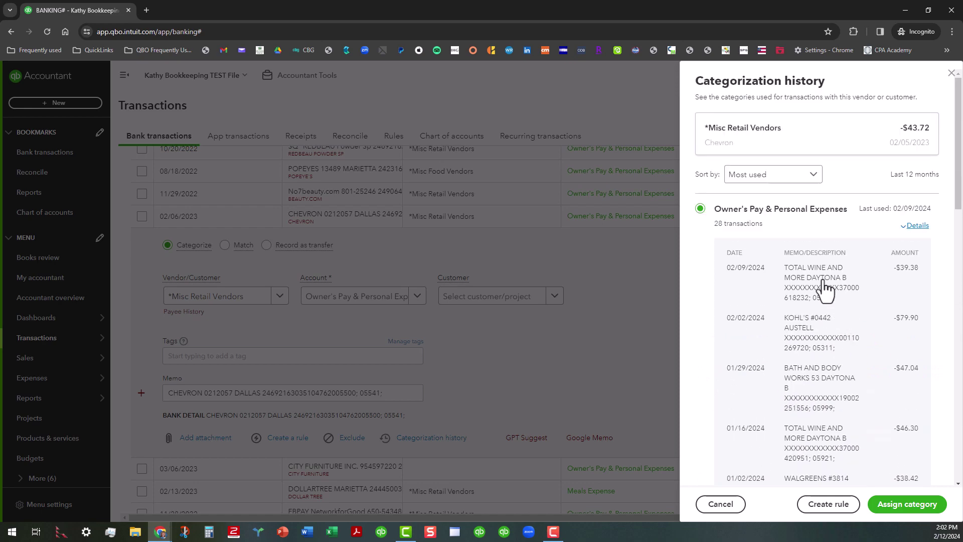
{"action": "left_click", "coordinate": [919, 226]}
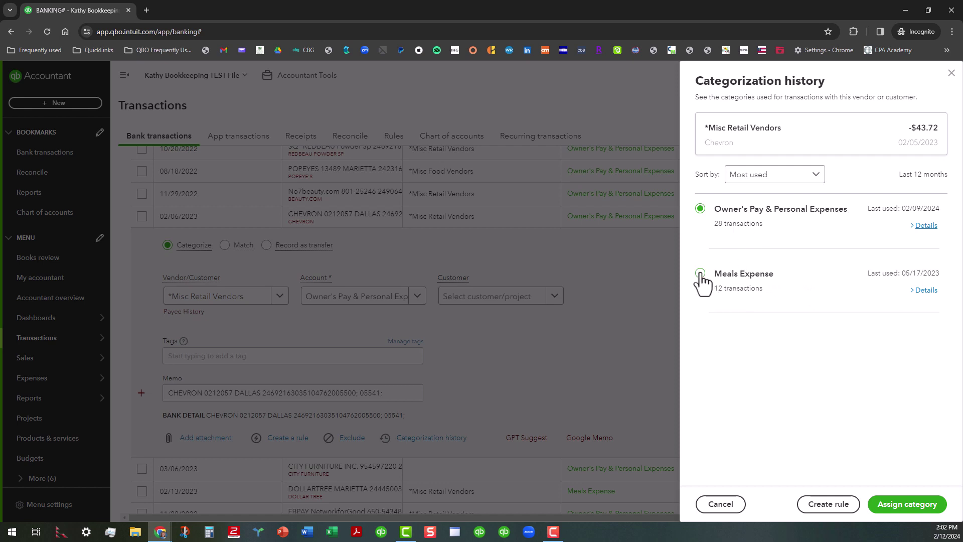
- Examine the past transactions categorized as Meals Expense in the categorization history, and close the history without changing the category
{"action": "left_click", "coordinate": [925, 290]}
{"action": "scroll", "coordinate": [866, 350], "scroll_direction": "down", "scroll_amount": 10}
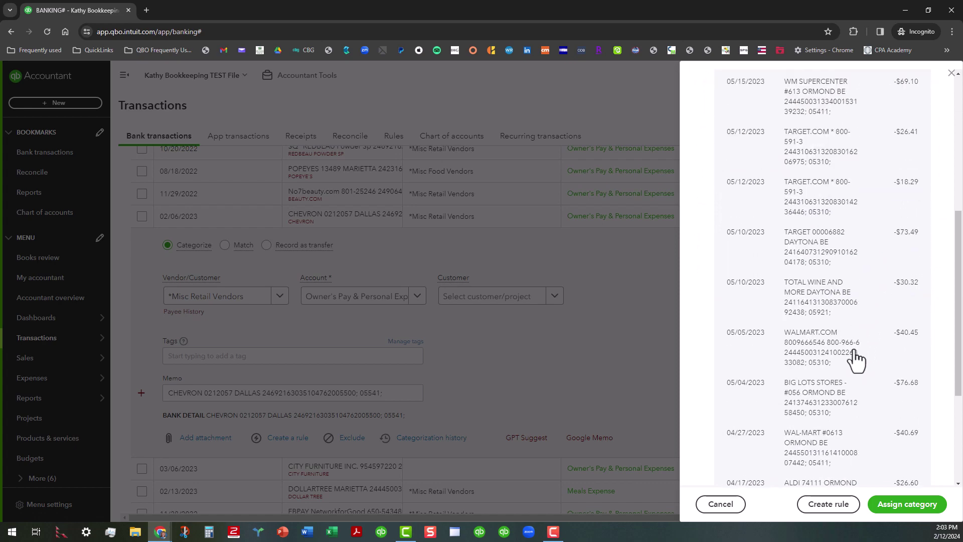
{"action": "scroll", "coordinate": [854, 359], "scroll_direction": "up", "scroll_amount": 10}
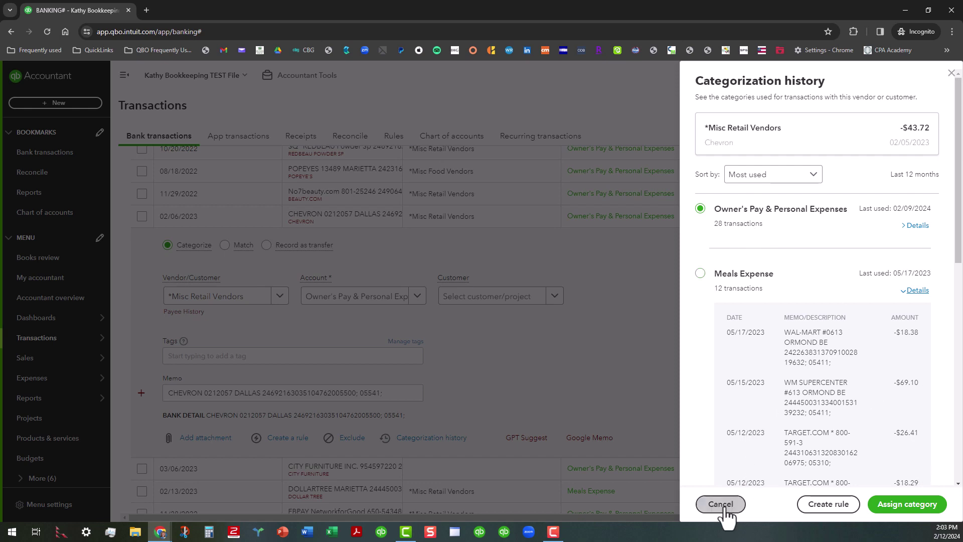
{"action": "left_click", "coordinate": [950, 73]}
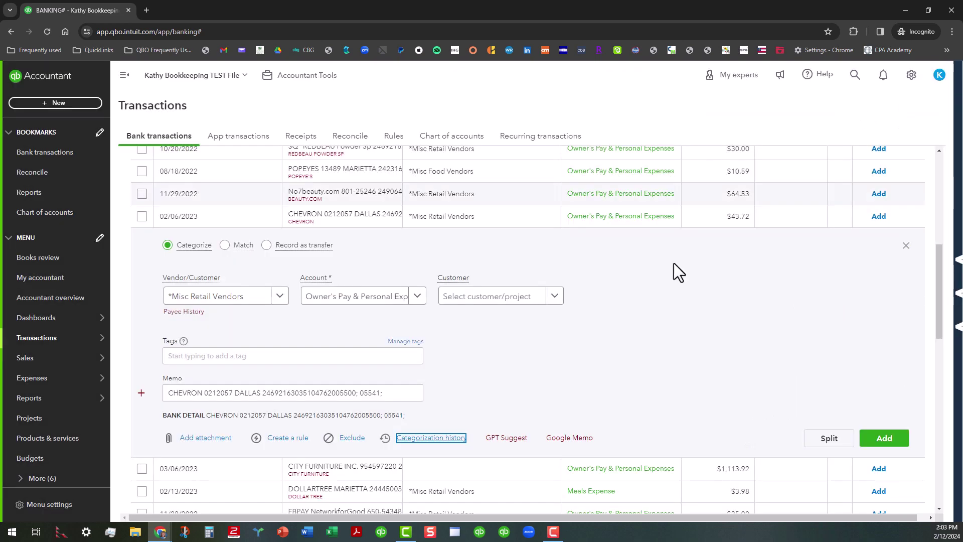
- Add the 02/06/2023 Chevron transaction to the books under Owner's Pay & Personal Expenses
{"action": "left_click", "coordinate": [884, 439]}
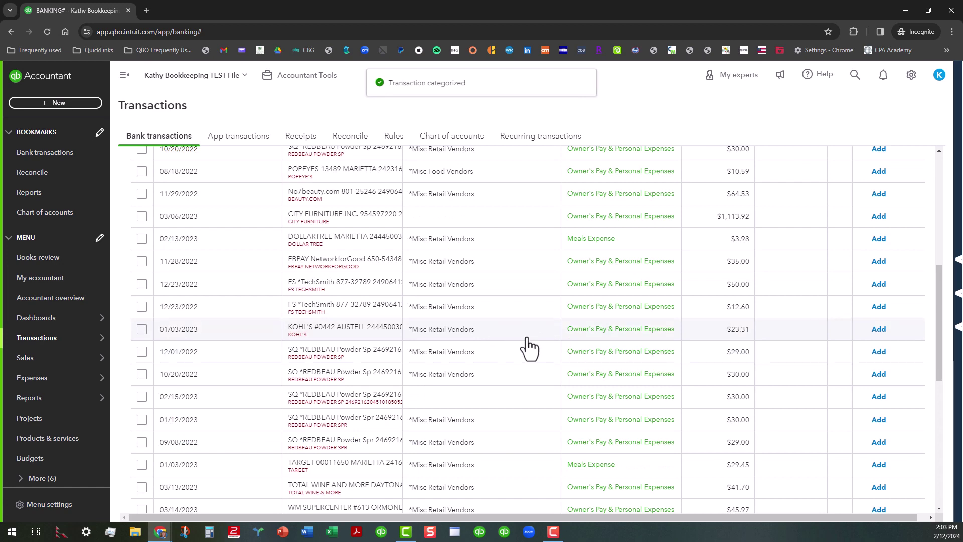
{"action": "scroll", "coordinate": [527, 347], "scroll_direction": "up", "scroll_amount": 2}
{"action": "scroll", "coordinate": [527, 347], "scroll_direction": "up", "scroll_amount": 1}
{"action": "scroll", "coordinate": [250, 187], "scroll_direction": "up", "scroll_amount": 2}
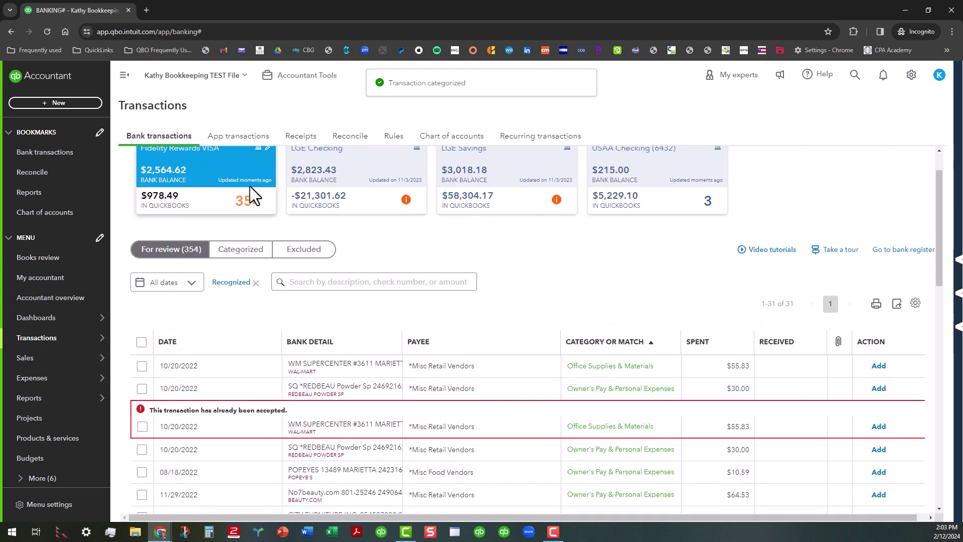
{"action": "scroll", "coordinate": [526, 286], "scroll_direction": "down", "scroll_amount": 2}
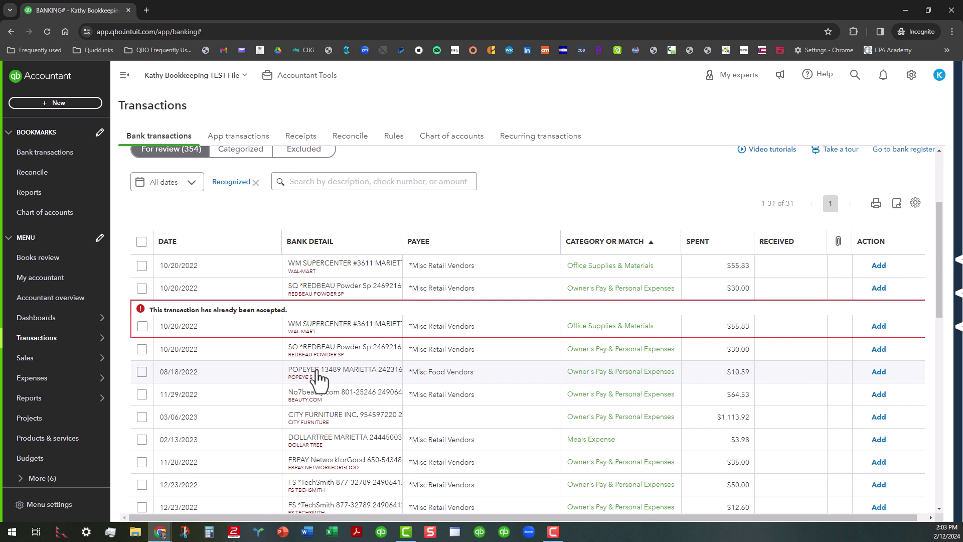
{"action": "left_click", "coordinate": [142, 371]}
{"action": "scroll", "coordinate": [353, 430], "scroll_direction": "down", "scroll_amount": 2}
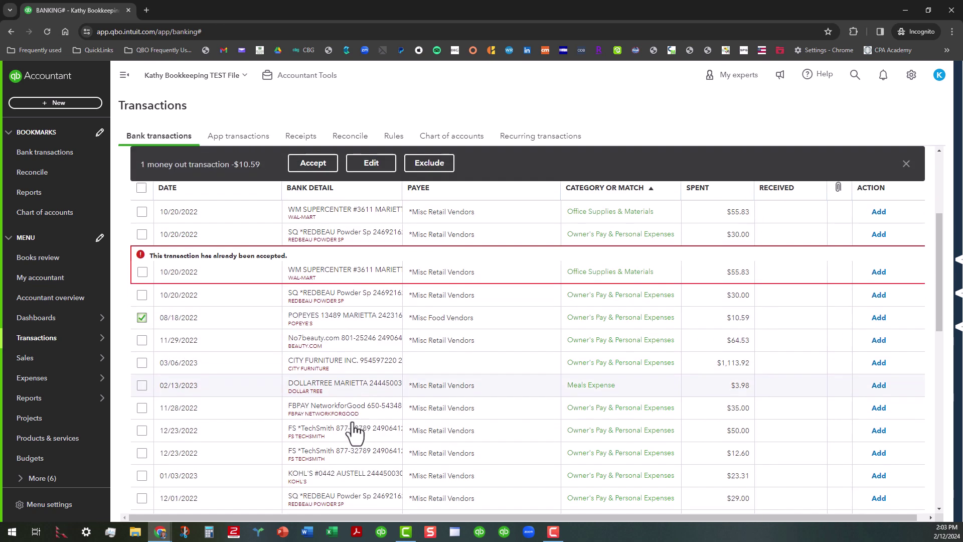
{"action": "scroll", "coordinate": [353, 430], "scroll_direction": "down", "scroll_amount": 6}
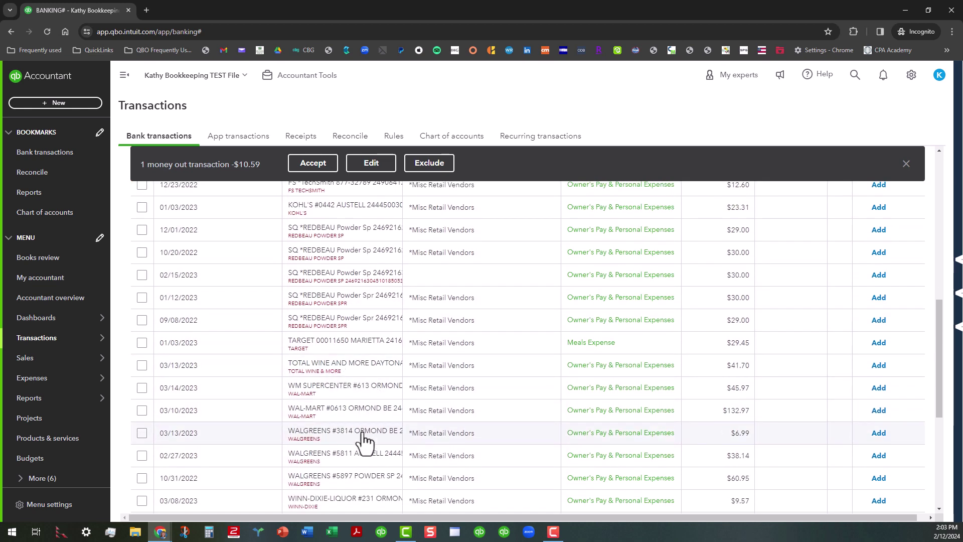
{"action": "scroll", "coordinate": [357, 436], "scroll_direction": "down", "scroll_amount": 1}
{"action": "scroll", "coordinate": [358, 436], "scroll_direction": "down", "scroll_amount": 5}
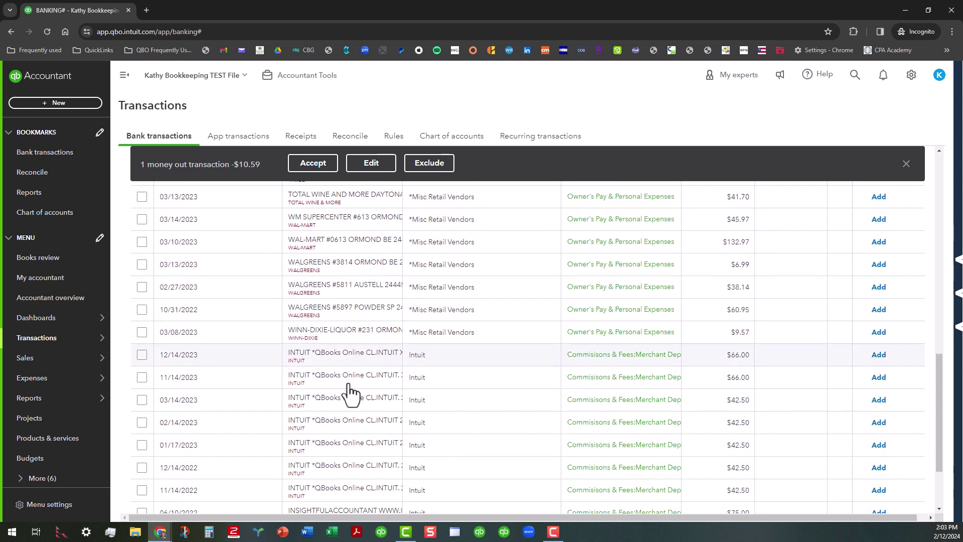
{"action": "scroll", "coordinate": [356, 401], "scroll_direction": "down", "scroll_amount": 2}
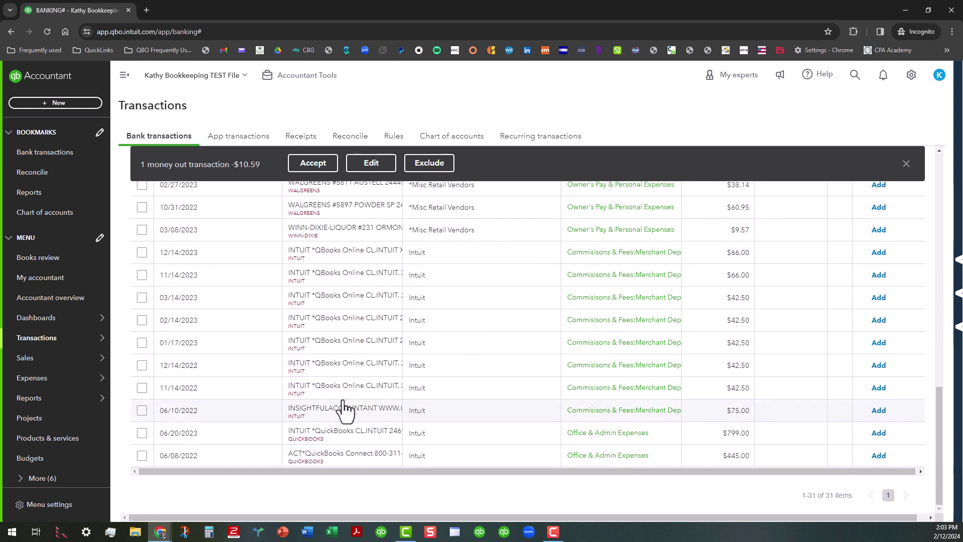
{"action": "scroll", "coordinate": [340, 401], "scroll_direction": "up", "scroll_amount": 5}
{"action": "scroll", "coordinate": [365, 338], "scroll_direction": "up", "scroll_amount": 6}
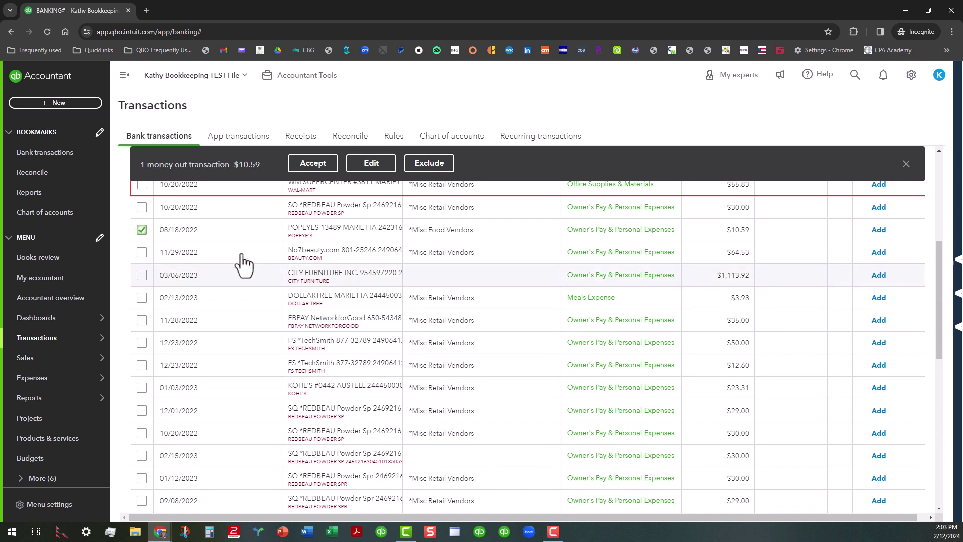
{"action": "left_click", "coordinate": [142, 230]}
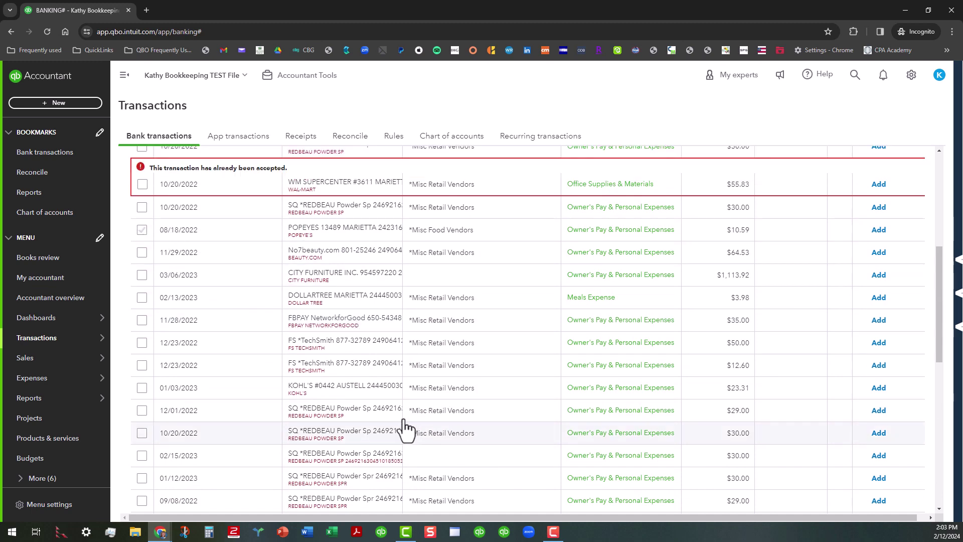
- Batch-edit the Intuit QBooks Online transactions dated 11/14/2022 through 12/14/2023 to the Merchant Deposit Fees account, and accept them
{"action": "scroll", "coordinate": [380, 416], "scroll_direction": "down", "scroll_amount": 4}
{"action": "scroll", "coordinate": [379, 416], "scroll_direction": "down", "scroll_amount": 4}
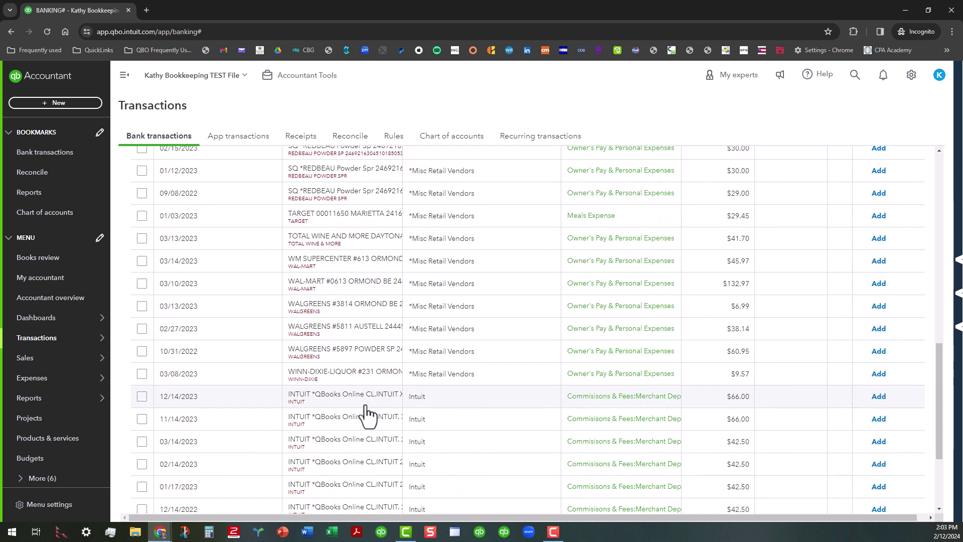
{"action": "scroll", "coordinate": [361, 409], "scroll_direction": "down", "scroll_amount": 2}
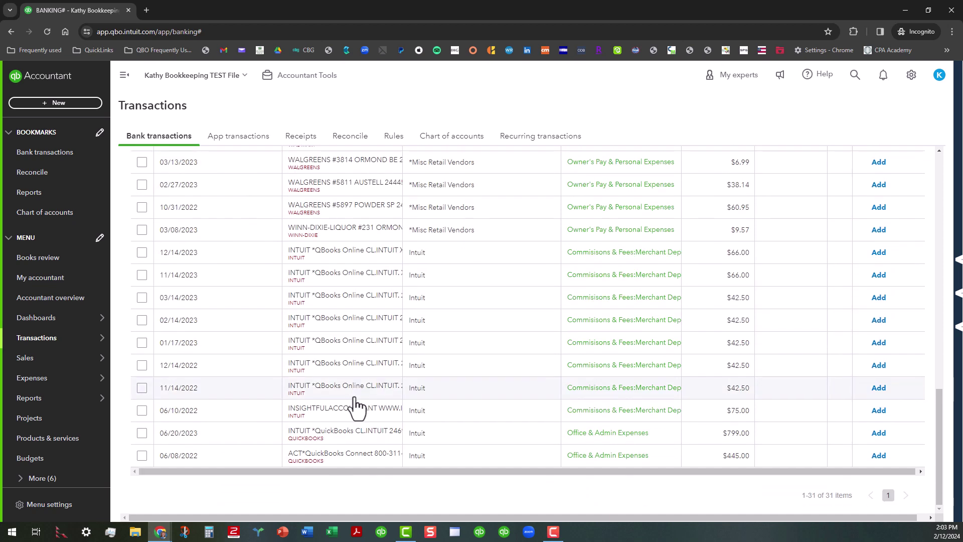
{"action": "left_click", "coordinate": [142, 388]}
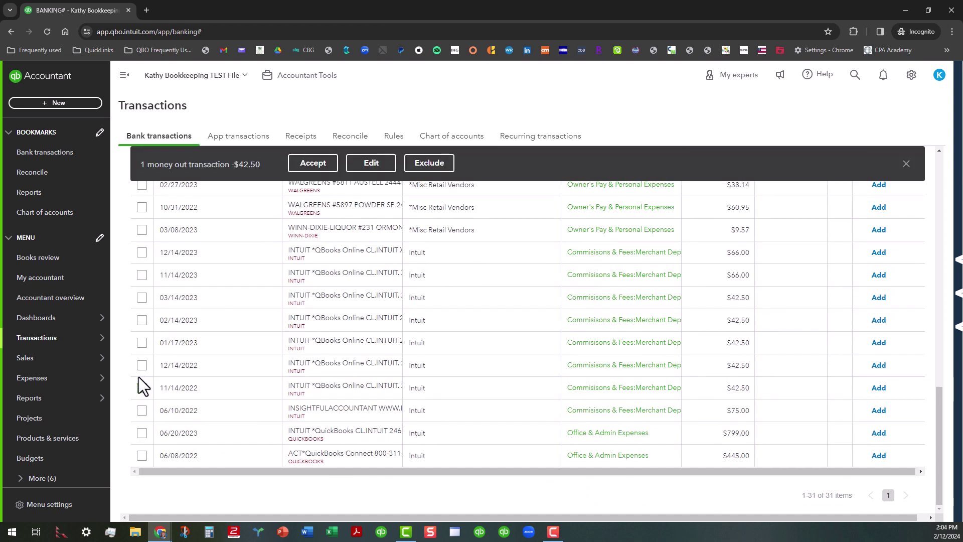
{"action": "scroll", "coordinate": [138, 377], "scroll_direction": "up", "scroll_amount": 1}
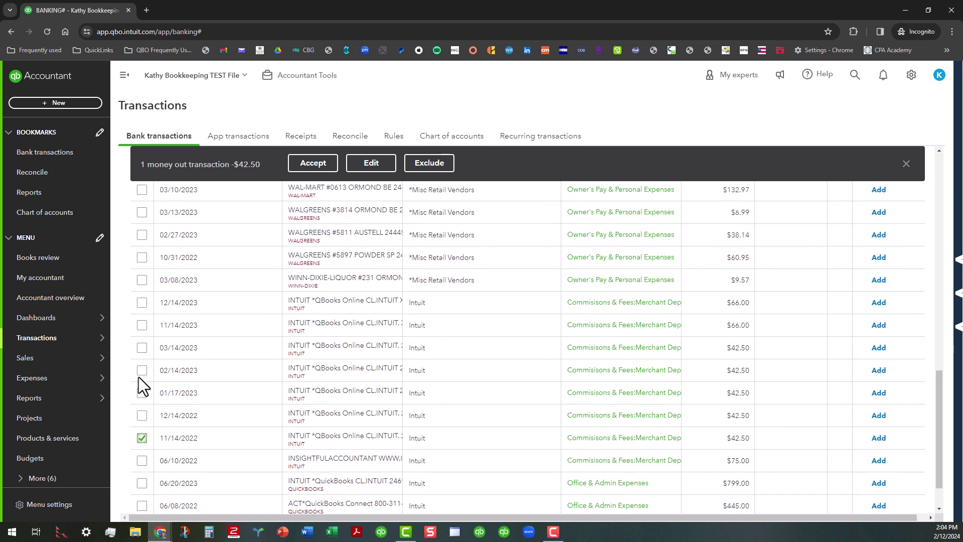
{"action": "left_click", "coordinate": [141, 301], "text": "shift"}
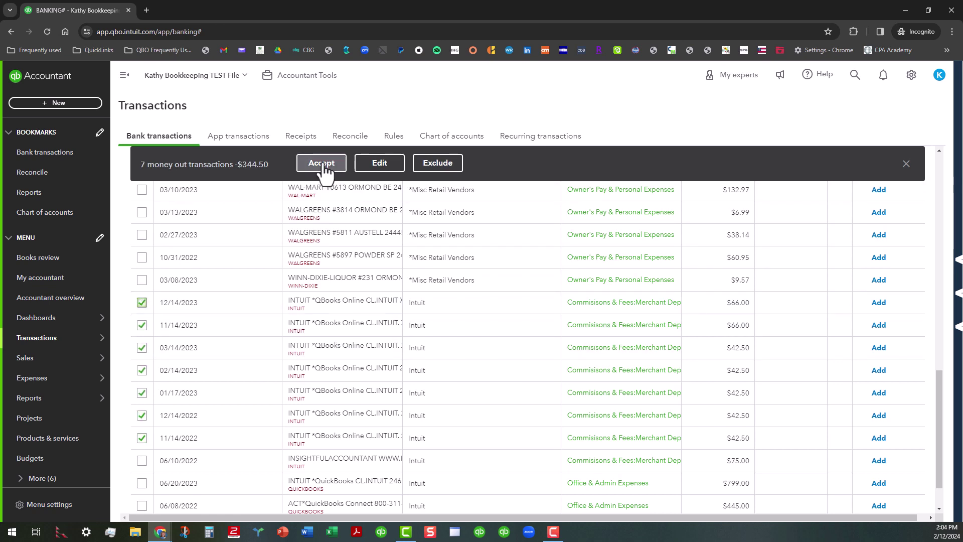
{"action": "double_click", "coordinate": [383, 167]}
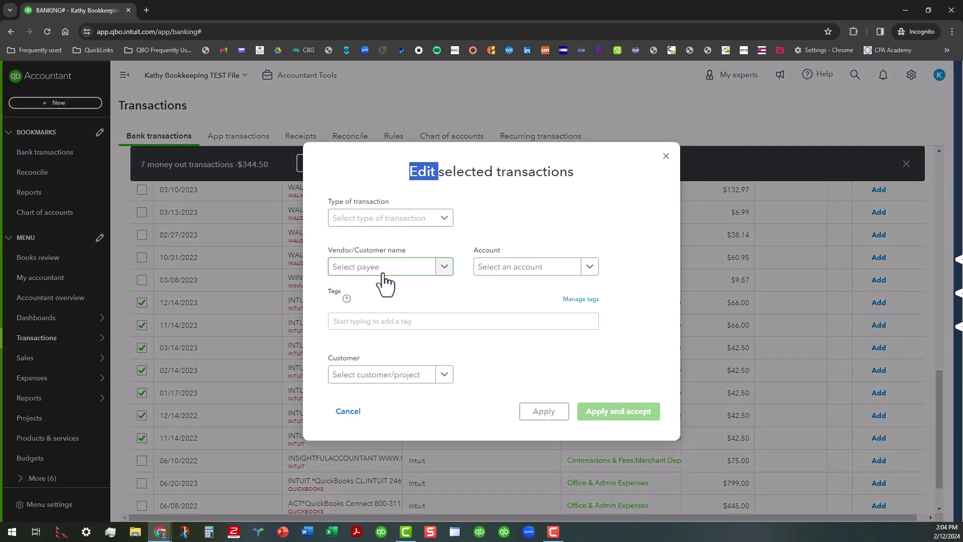
{"action": "left_click", "coordinate": [592, 268]}
{"action": "left_click", "coordinate": [590, 267]}
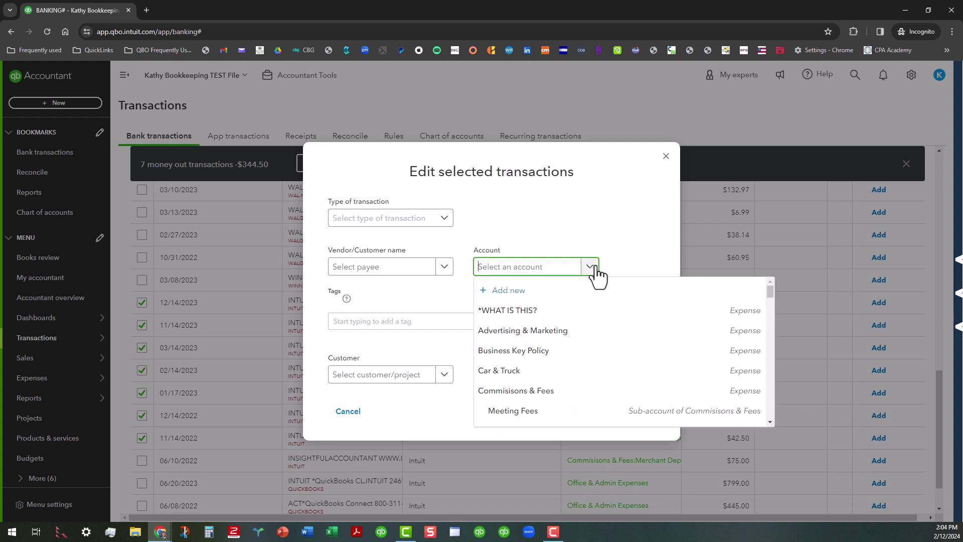
{"action": "type", "text": "mer"}
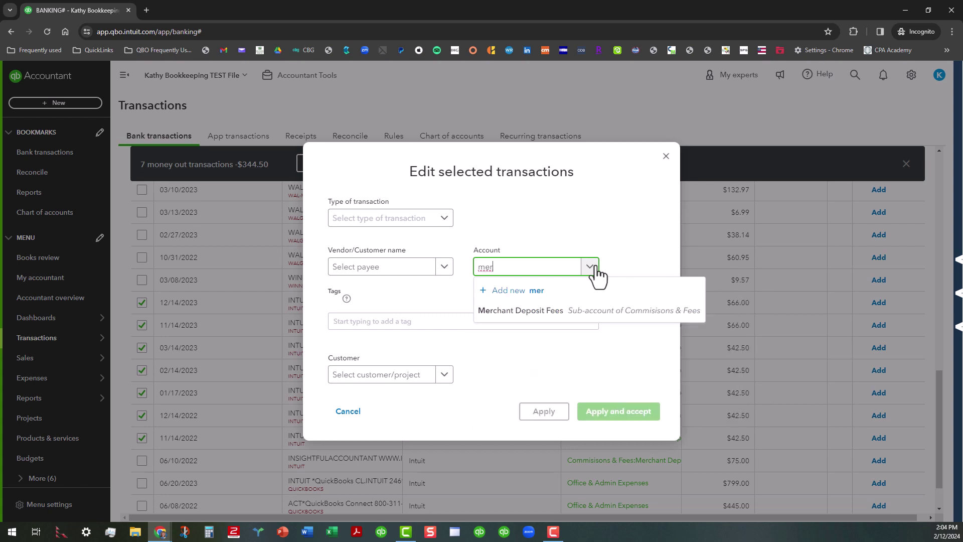
{"action": "left_click", "coordinate": [586, 313]}
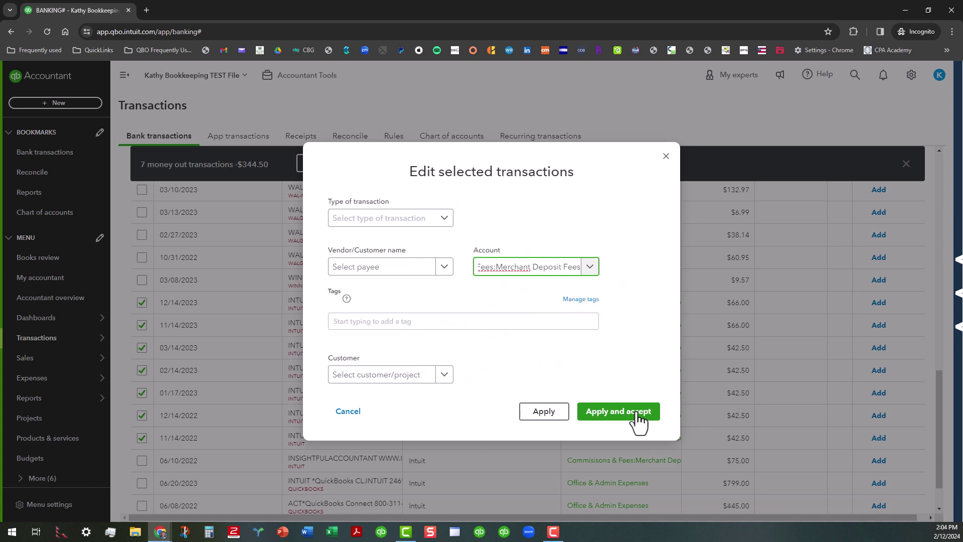
{"action": "left_click", "coordinate": [544, 413]}
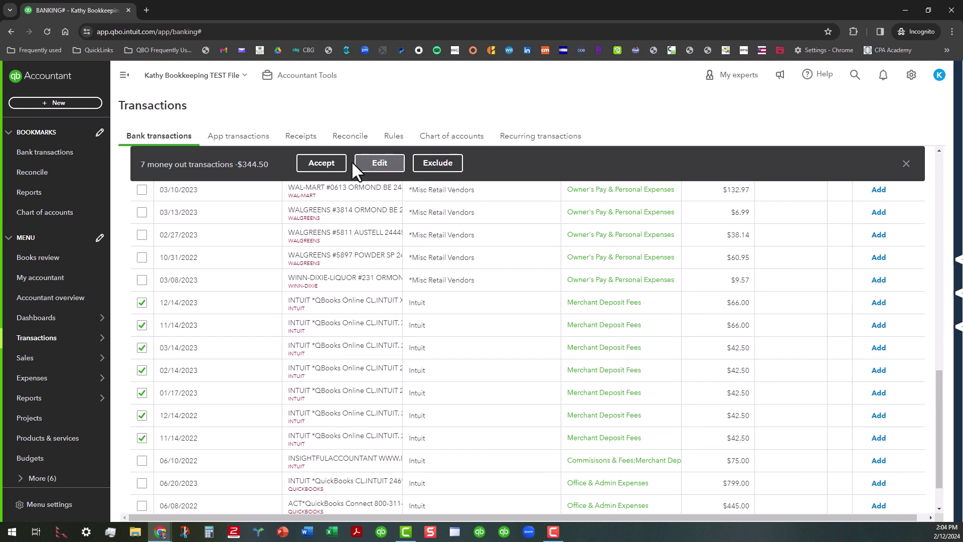
{"action": "left_click", "coordinate": [321, 164]}
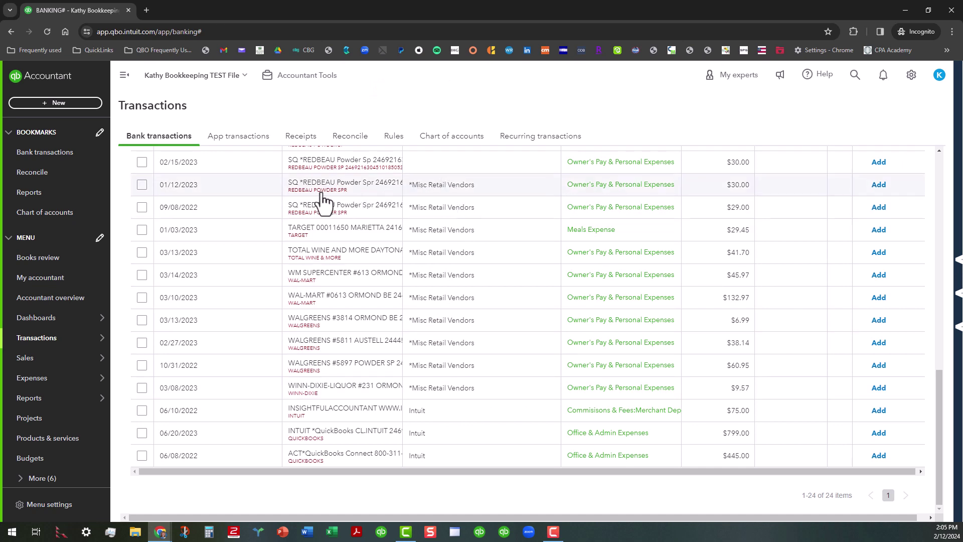
- Select the consecutive transactions from the 01/12/2023 Redbeau Powder through the 03/08/2023 Winn-Dixie, and accept them as one batch
{"action": "left_click", "coordinate": [142, 184]}
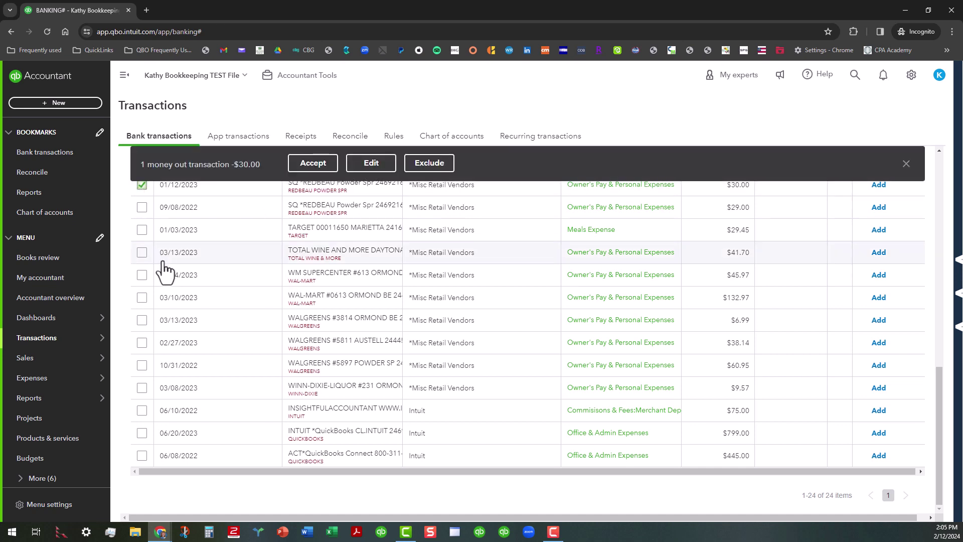
{"action": "left_click", "coordinate": [142, 387], "text": "shift"}
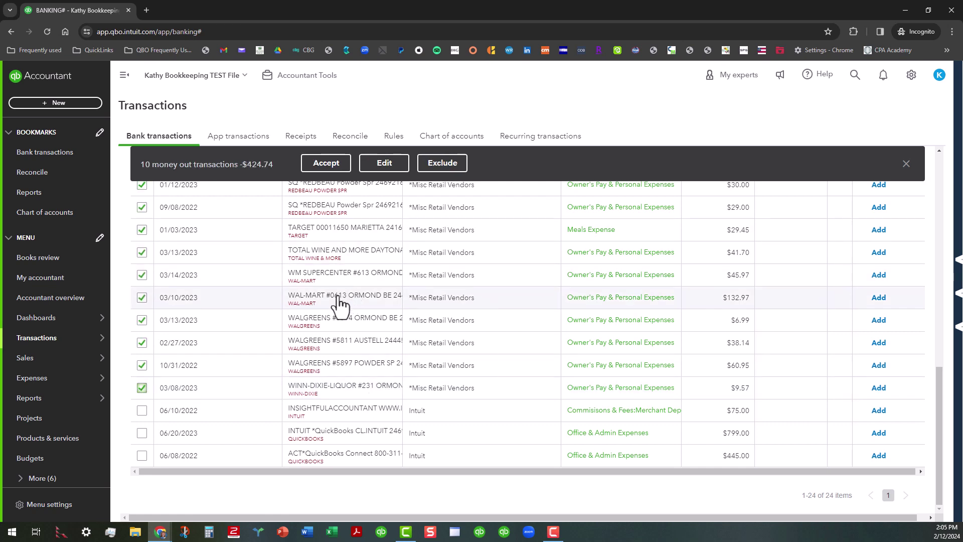
{"action": "scroll", "coordinate": [338, 307], "scroll_direction": "up", "scroll_amount": 1}
{"action": "left_click", "coordinate": [326, 162]}
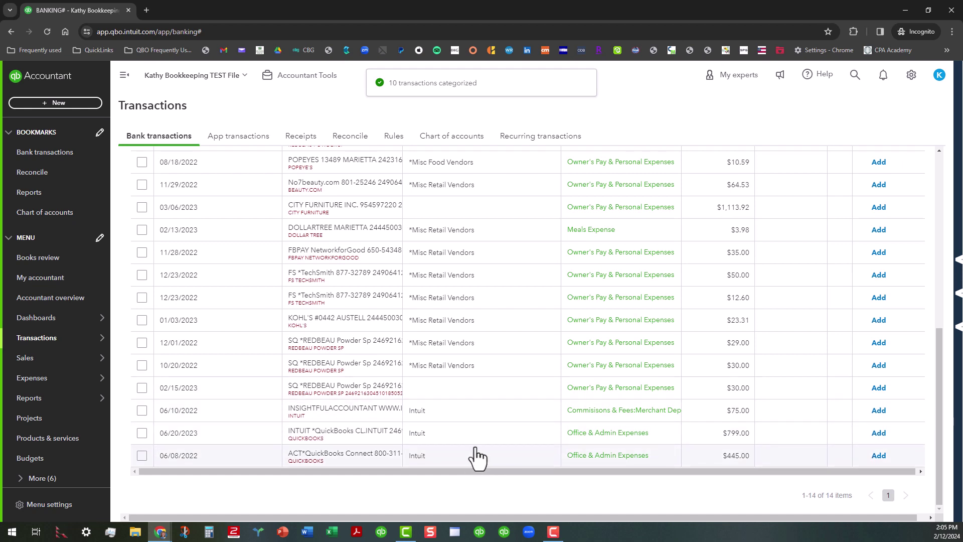
- Batch-edit the 06/20/2023 and 06/08/2022 QuickBooks transactions to the Continuing Education account, applying and accepting the change
{"action": "left_click", "coordinate": [141, 456]}
{"action": "left_click", "coordinate": [141, 433]}
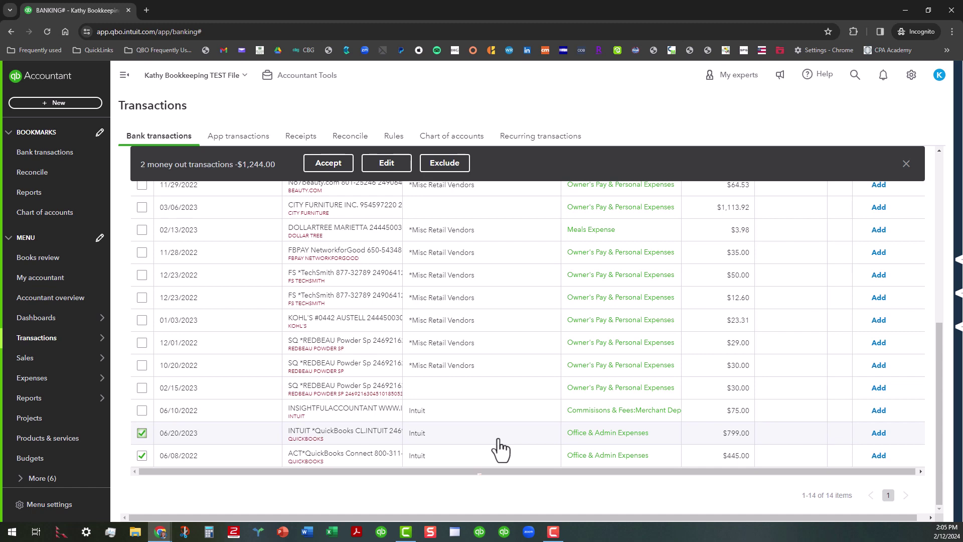
{"action": "left_click", "coordinate": [390, 165]}
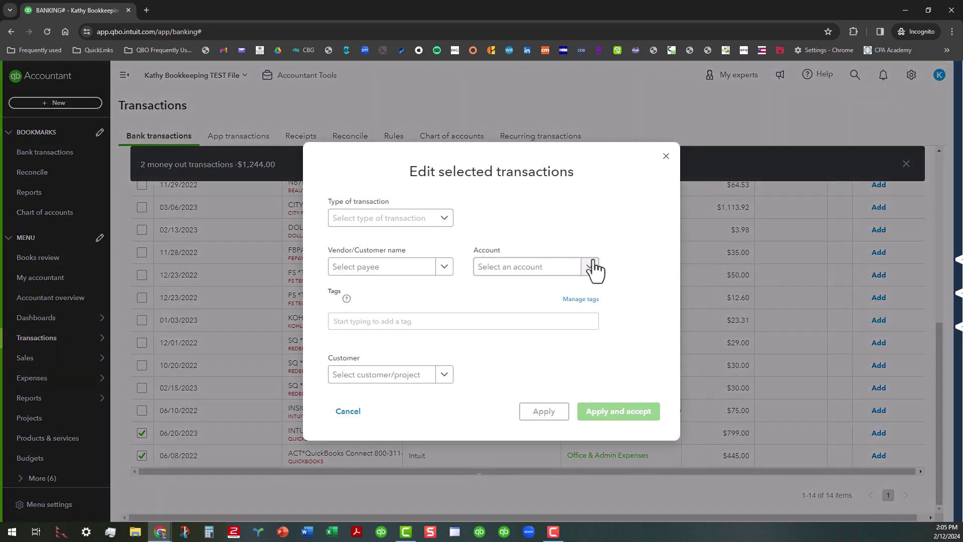
{"action": "left_click", "coordinate": [591, 264]}
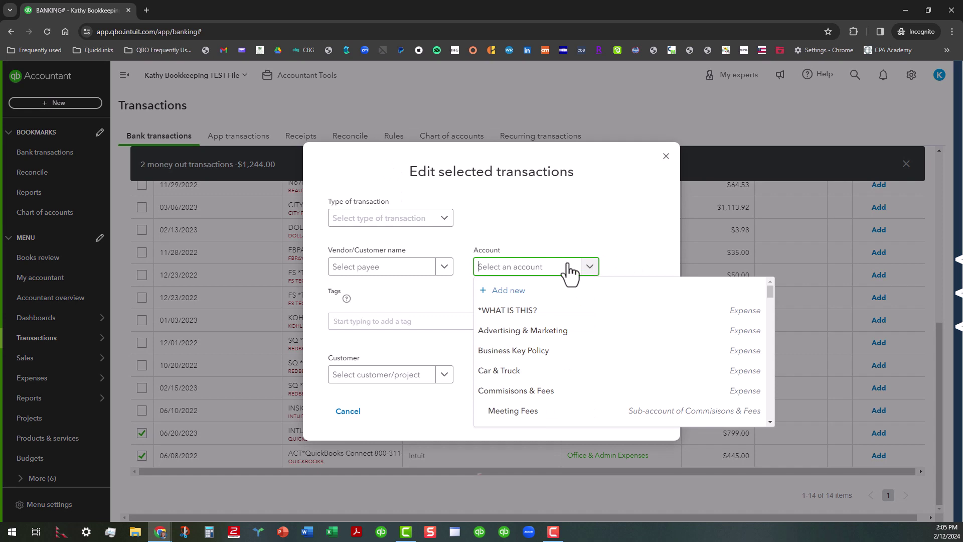
{"action": "type", "text": "cont"}
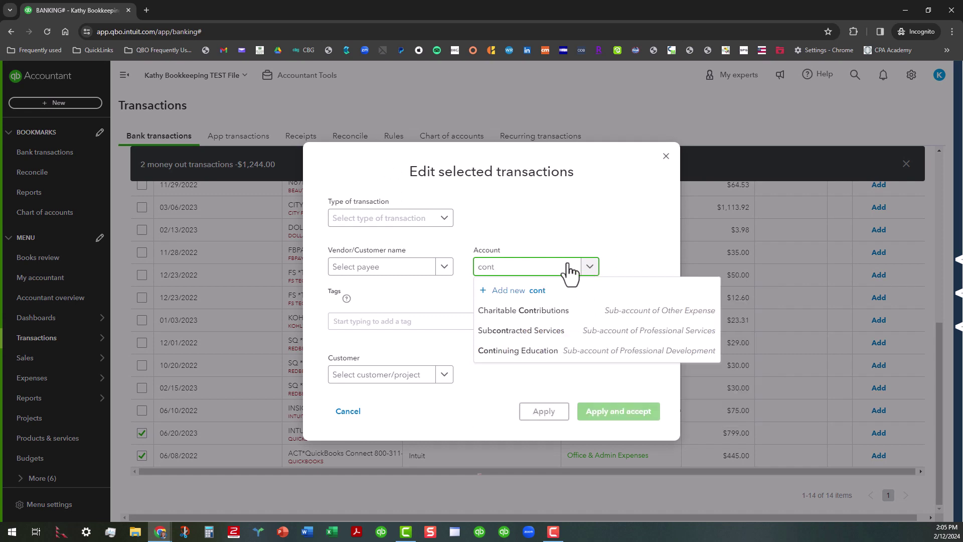
{"action": "left_click", "coordinate": [611, 351]}
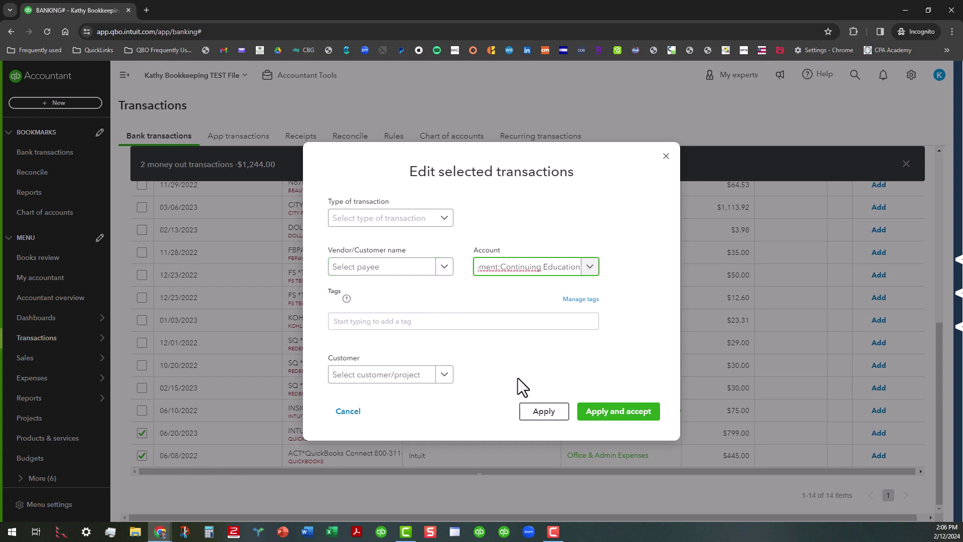
{"action": "left_click", "coordinate": [642, 416]}
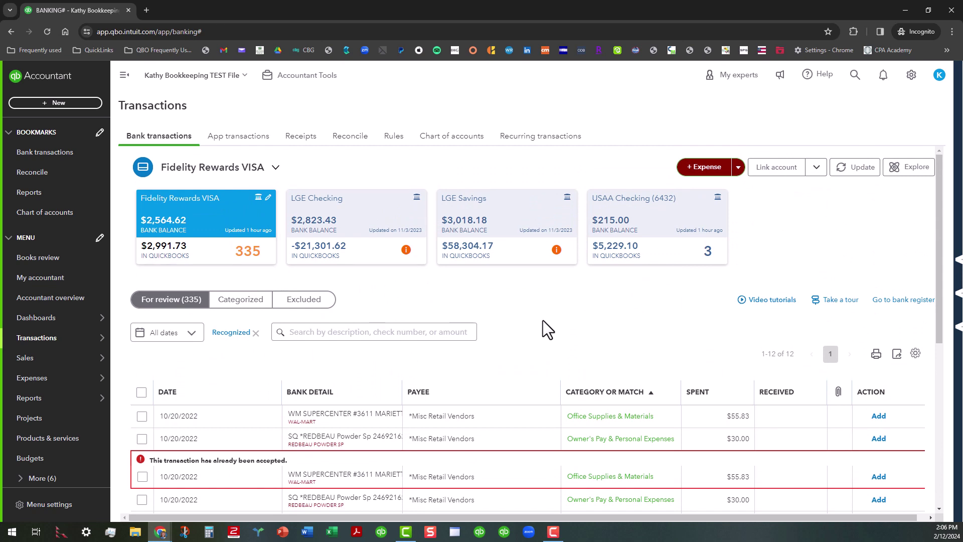
- Sort the remaining recognized transactions in ascending order by payee
{"action": "scroll", "coordinate": [531, 315], "scroll_direction": "down", "scroll_amount": 4}
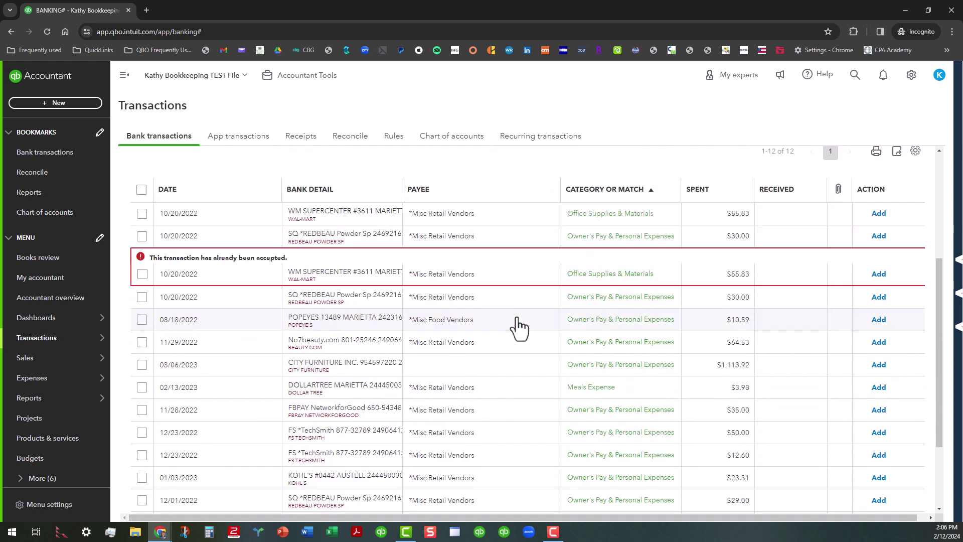
{"action": "scroll", "coordinate": [517, 336], "scroll_direction": "down", "scroll_amount": 2}
{"action": "scroll", "coordinate": [517, 355], "scroll_direction": "up", "scroll_amount": 3}
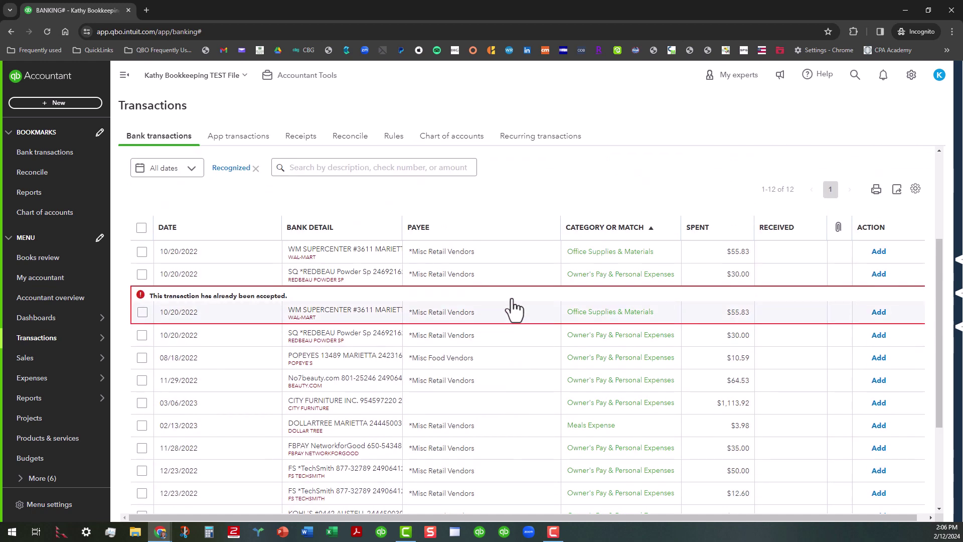
{"action": "left_click", "coordinate": [470, 228]}
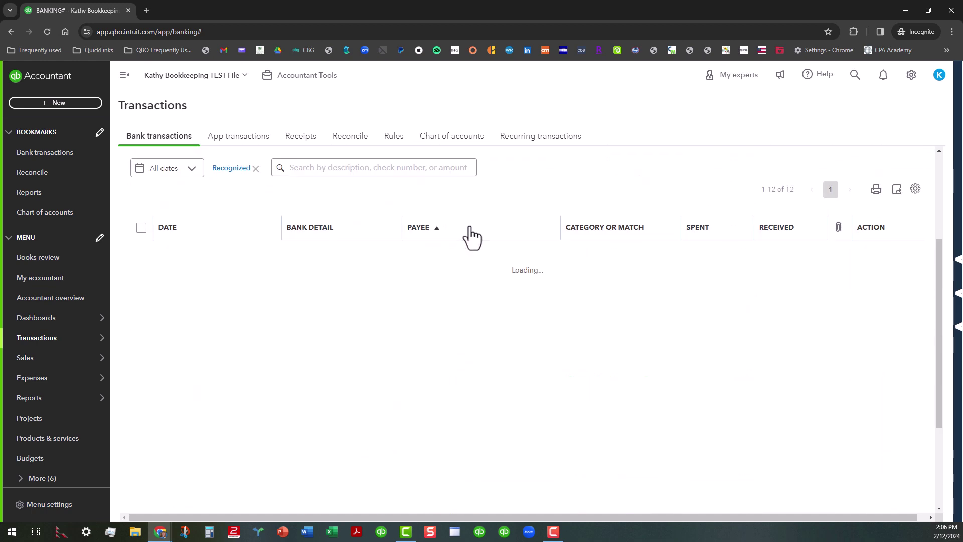
- Sort the remaining recognized transactions in descending order by payee
{"action": "scroll", "coordinate": [511, 346], "scroll_direction": "down", "scroll_amount": 2}
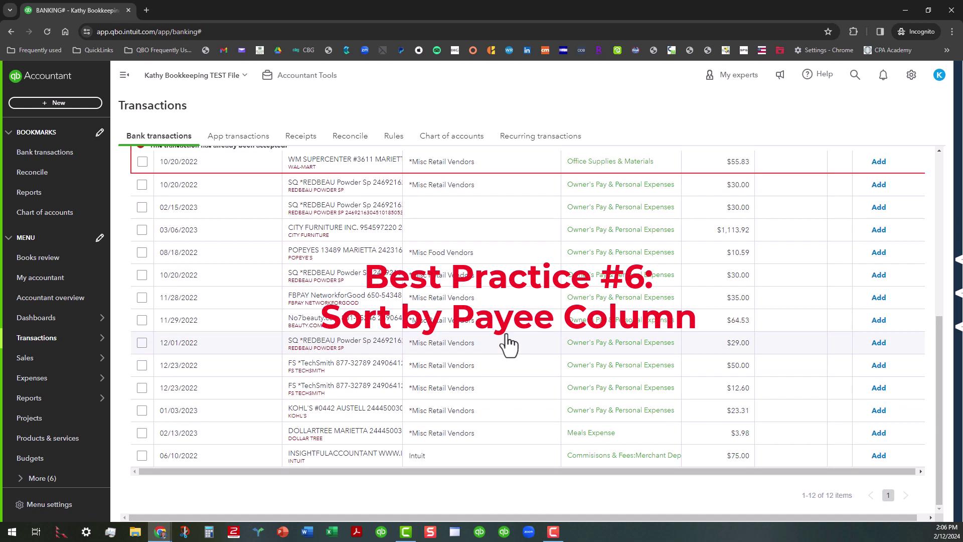
{"action": "scroll", "coordinate": [516, 376], "scroll_direction": "up", "scroll_amount": 2}
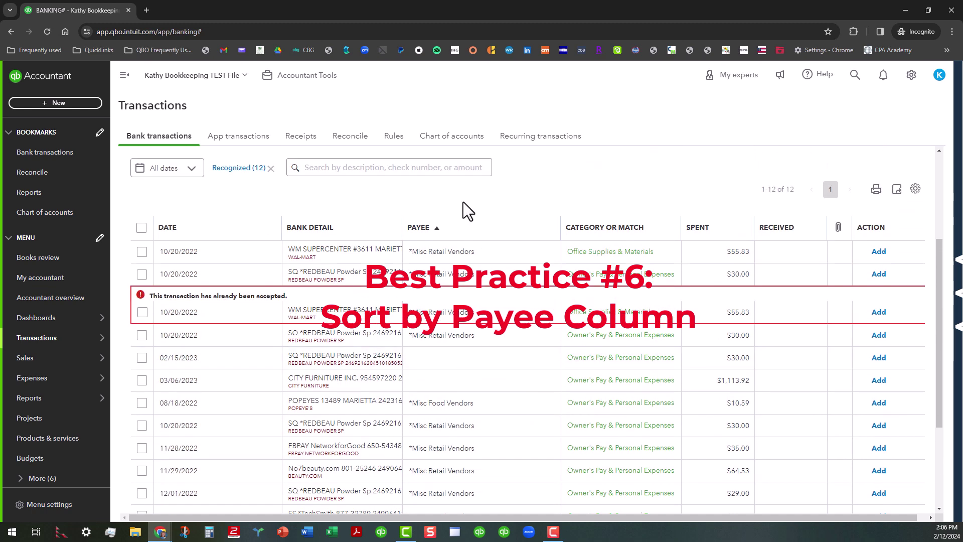
{"action": "left_click", "coordinate": [482, 230]}
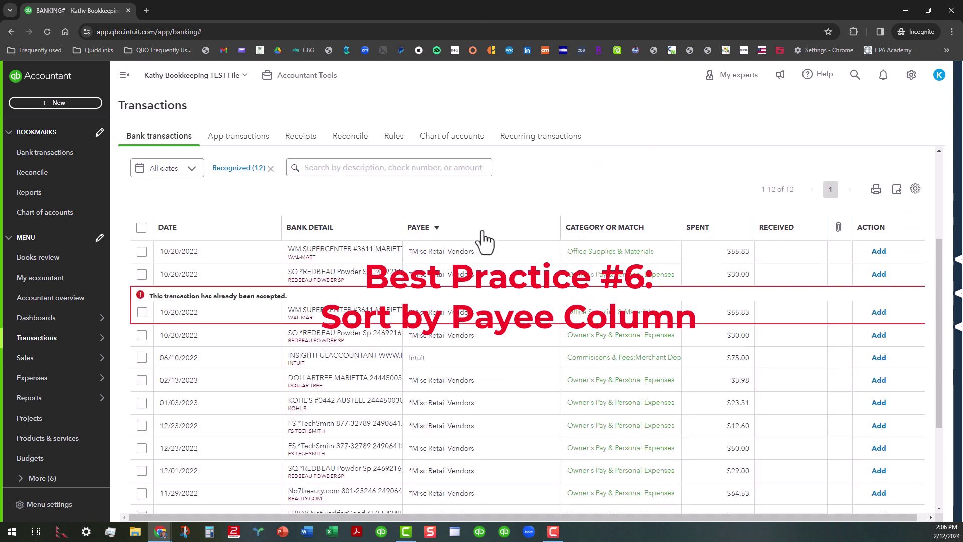
- Select the 03/06/2023 City Furniture and 02/15/2023 Redbeau Powder transactions for batch editing and set their payee to *Misc Retail Vendors
{"action": "scroll", "coordinate": [526, 357], "scroll_direction": "down", "scroll_amount": 3}
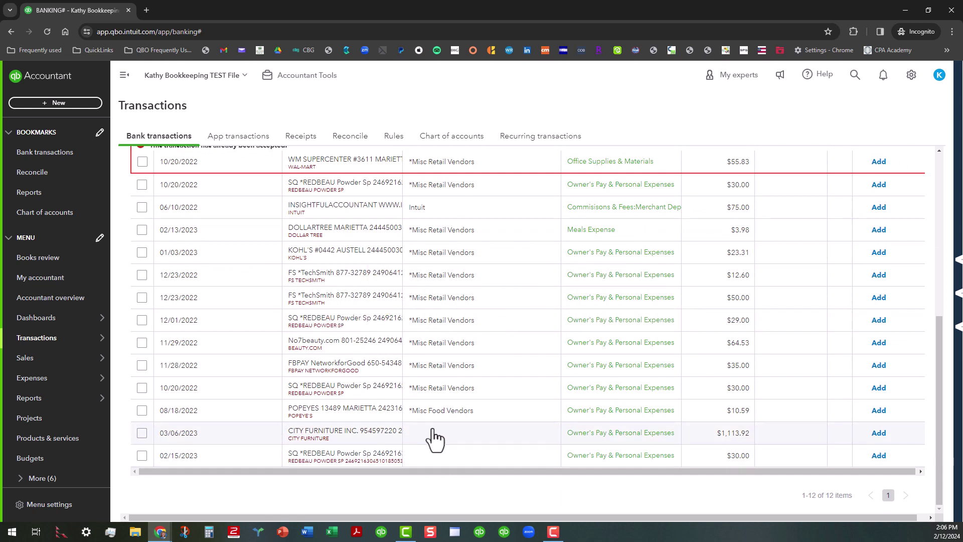
{"action": "left_click", "coordinate": [142, 455]}
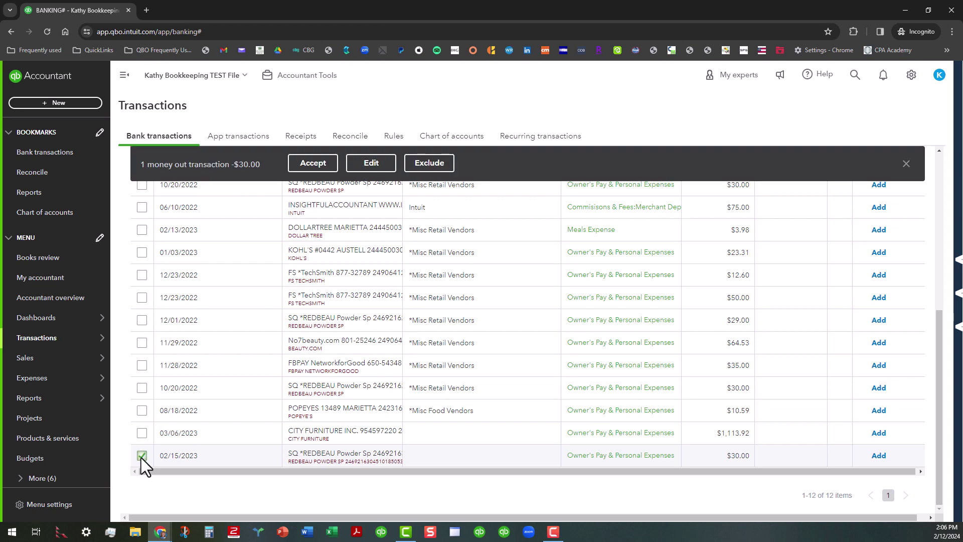
{"action": "left_click", "coordinate": [142, 432]}
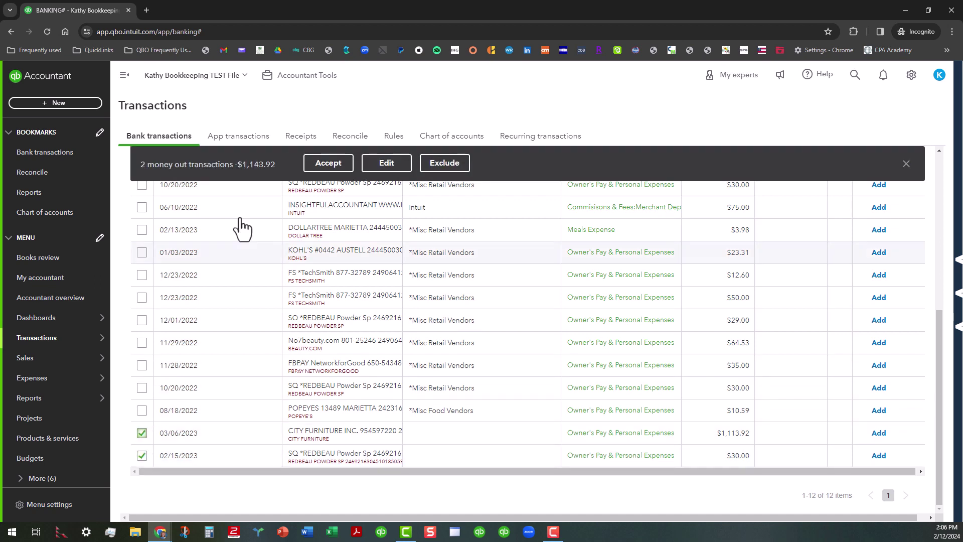
{"action": "left_click", "coordinate": [386, 163]}
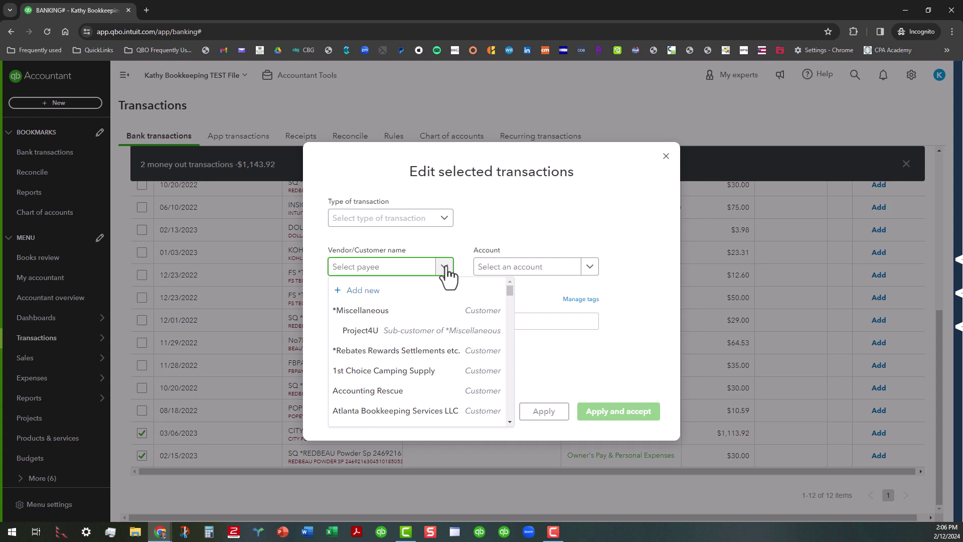
{"action": "type", "text": "*"}
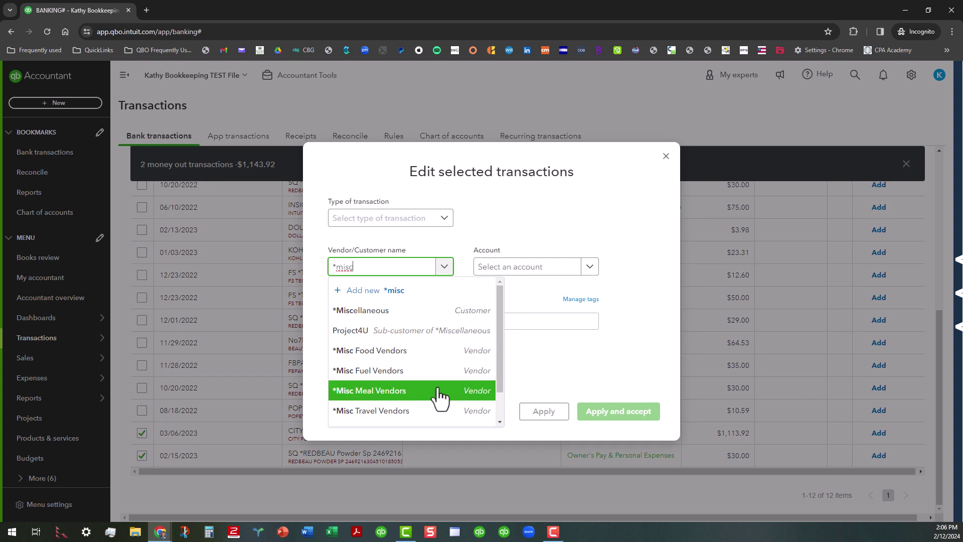
{"action": "scroll", "coordinate": [439, 396], "scroll_direction": "down", "scroll_amount": 2}
{"action": "left_click", "coordinate": [435, 394]}
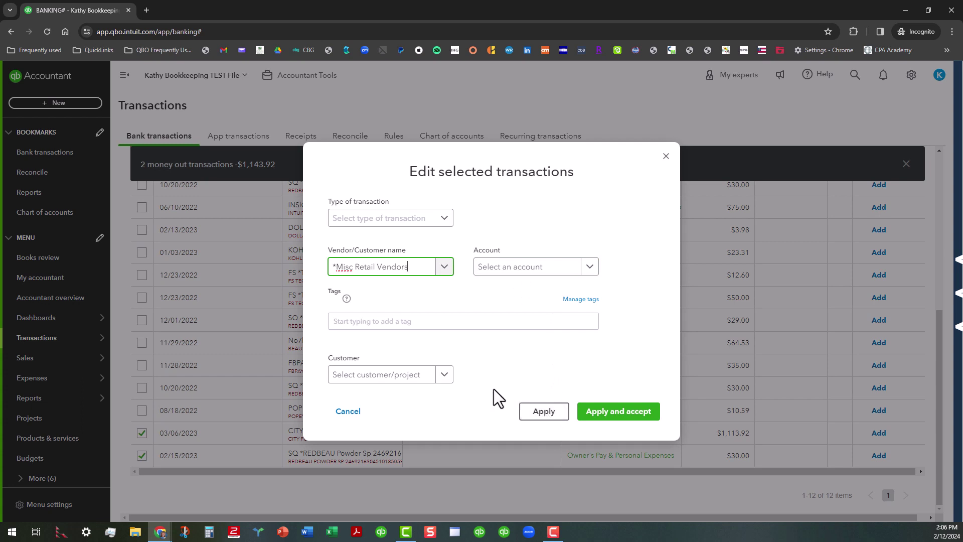
- Set the batch's account to Owner's Pay & Personal Expenses and apply the edit without accepting the transactions
{"action": "left_click", "coordinate": [594, 267]}
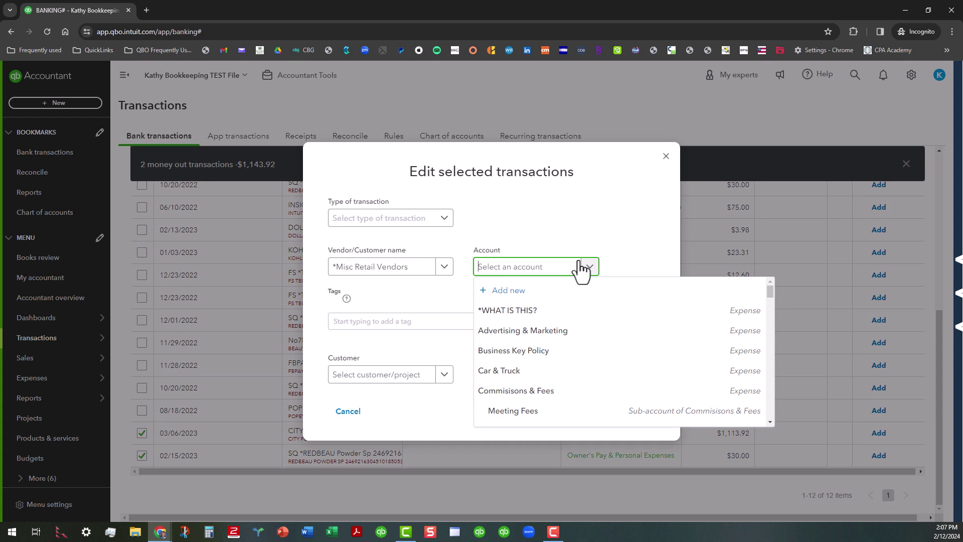
{"action": "type", "text": "owner"}
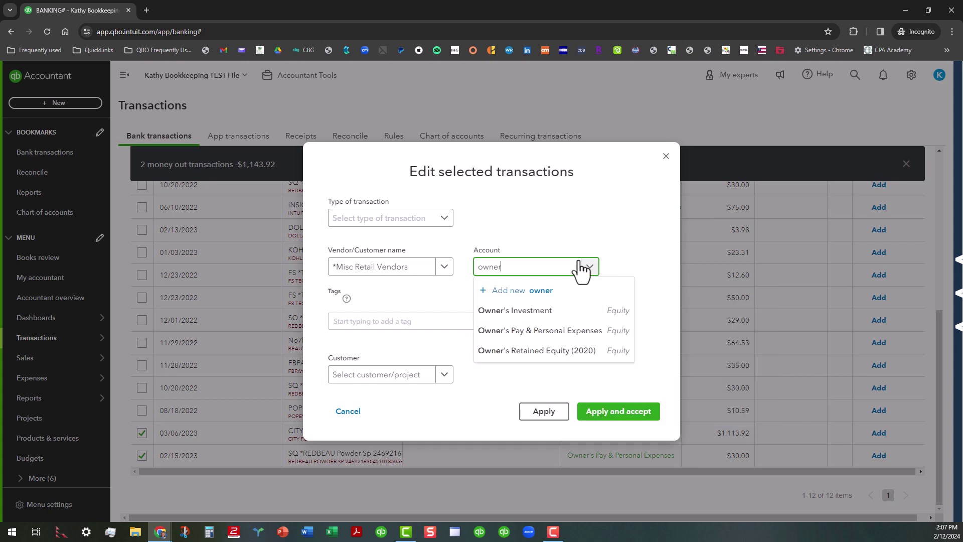
{"action": "left_click", "coordinate": [581, 331]}
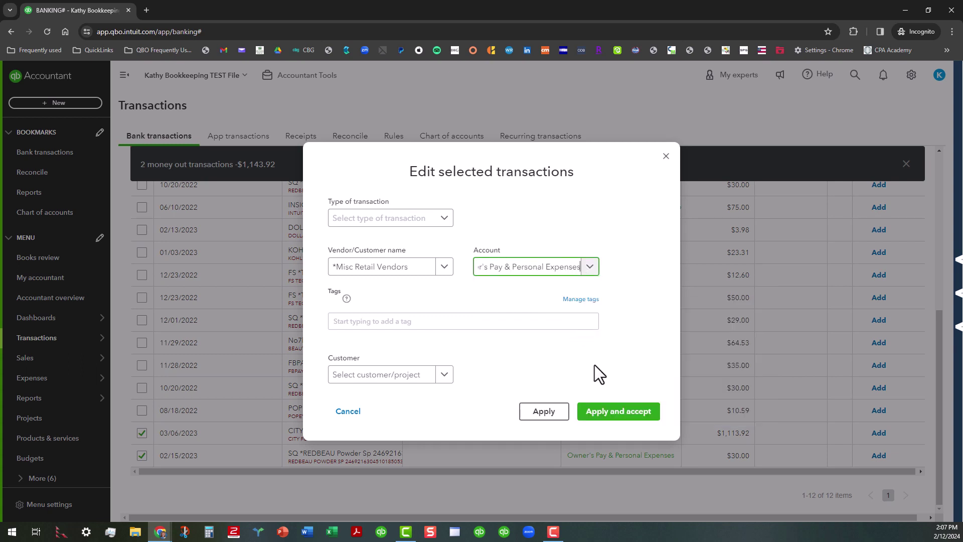
{"action": "left_click", "coordinate": [543, 411]}
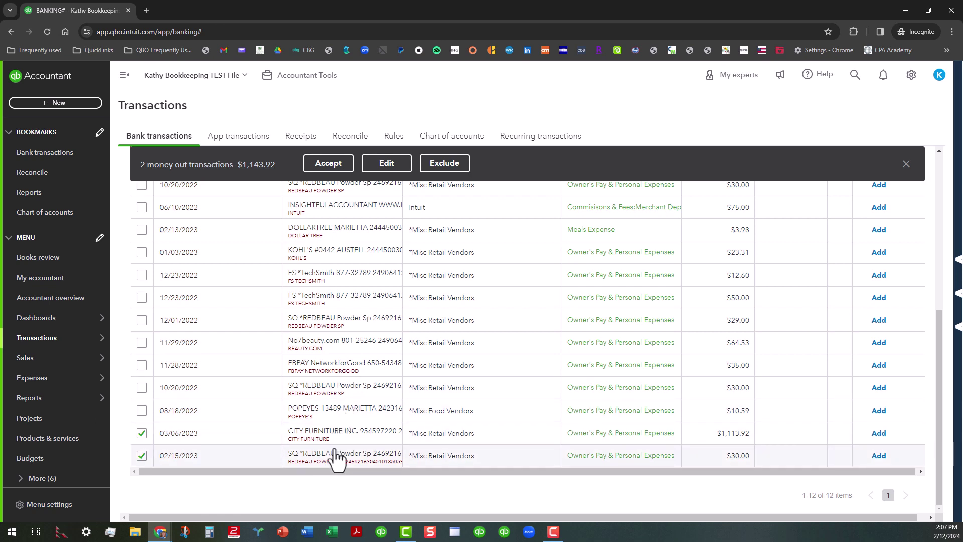
- Add the 10/20/2022 Redbeau Powder and the rows from 11/29/2022 No7beauty through 02/13/2023 Dollar Tree to the selection, and accept the batch
{"action": "left_click", "coordinate": [142, 386]}
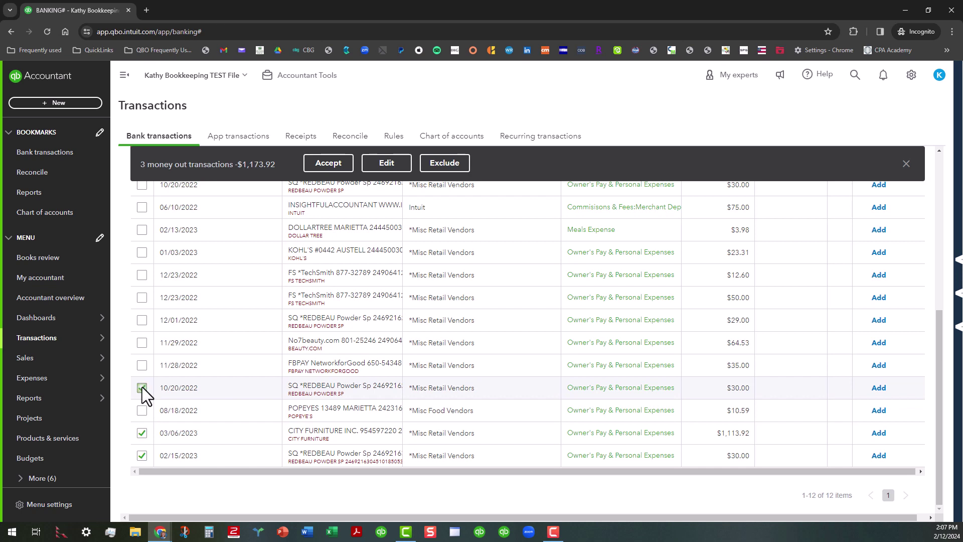
{"action": "left_click", "coordinate": [141, 343]}
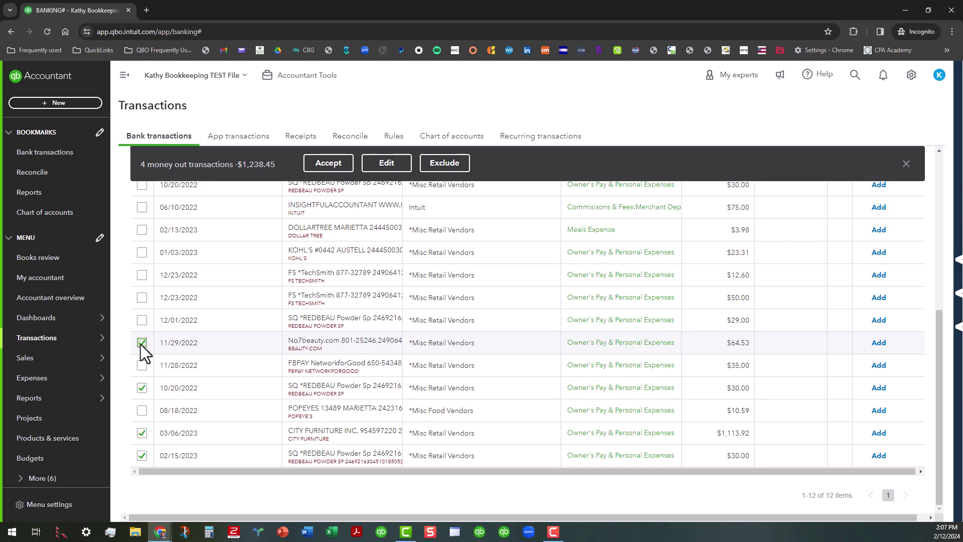
{"action": "left_click", "coordinate": [143, 229], "text": "shift"}
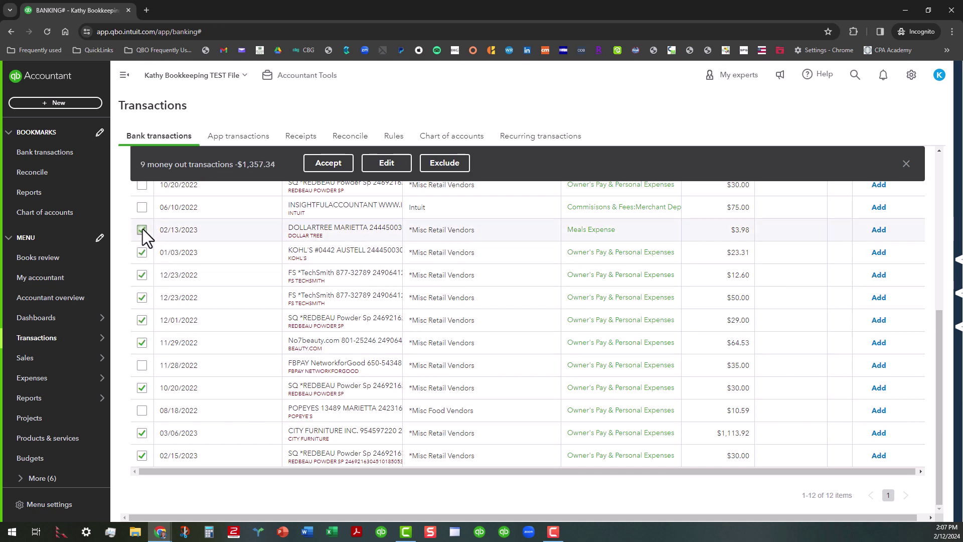
{"action": "left_click", "coordinate": [340, 165]}
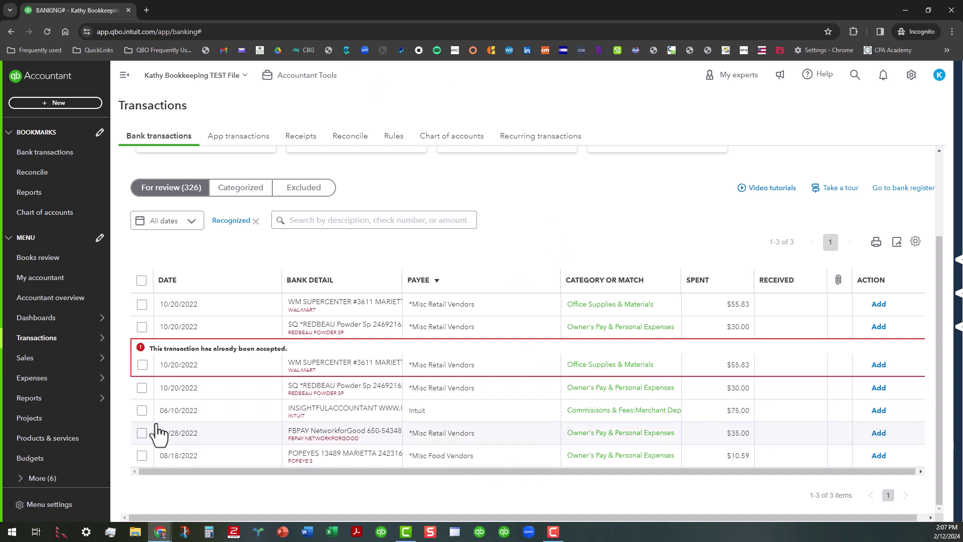
- Create a new vendor named Insightful Accountant as the payee of the 06/10/2022 transaction for $75.00, and save it
{"action": "left_click", "coordinate": [489, 422]}
{"action": "scroll", "coordinate": [477, 420], "scroll_direction": "down", "scroll_amount": 2}
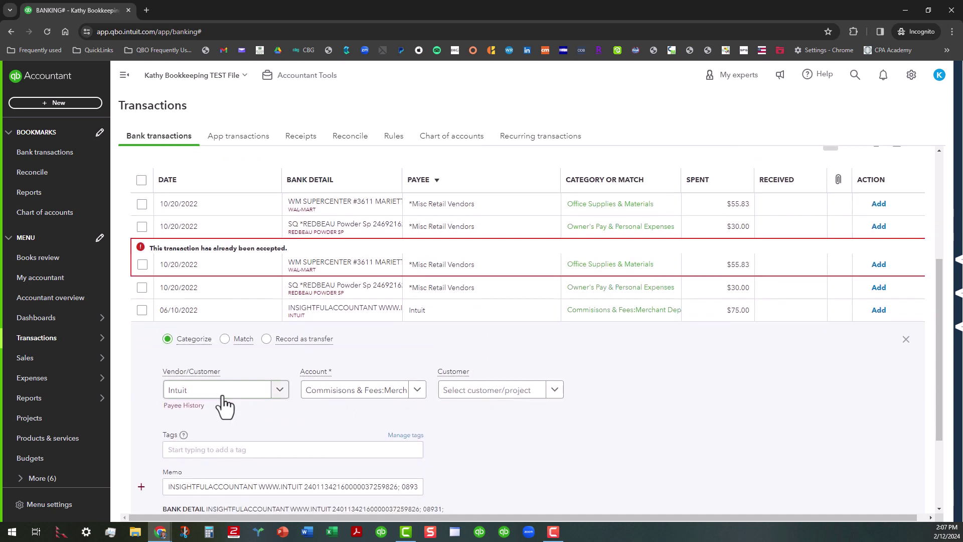
{"action": "left_click", "coordinate": [219, 395]}
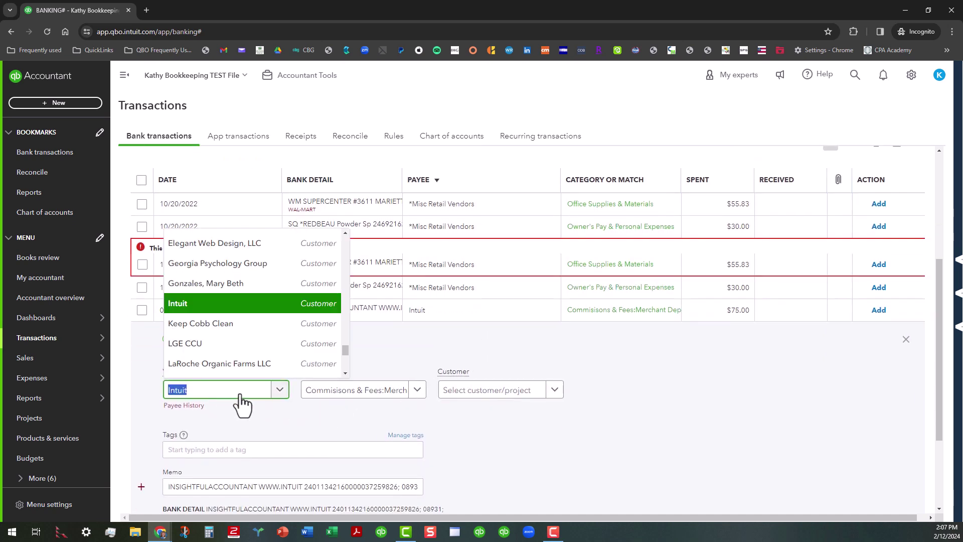
{"action": "type", "text": "insigh"}
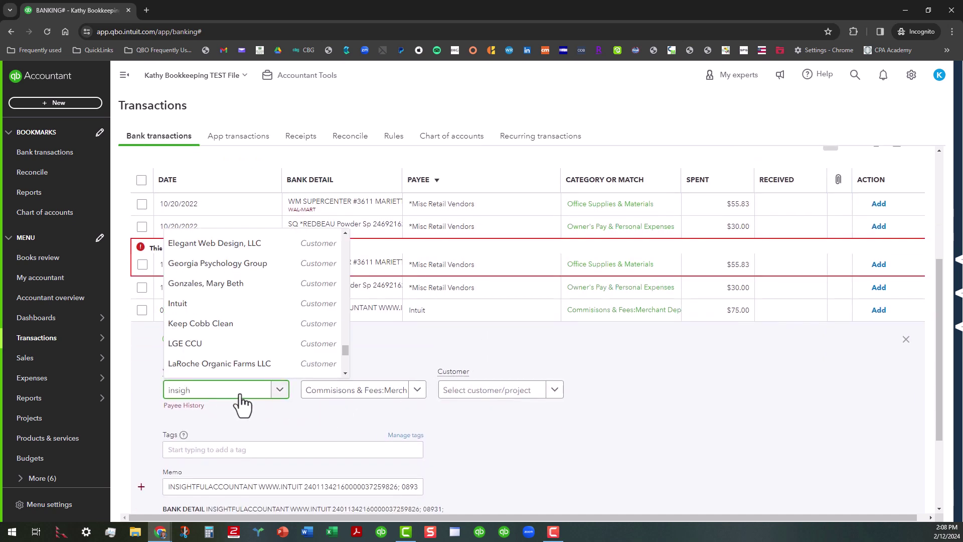
{"action": "key", "text": "BackSpace"}
{"action": "key", "text": "BackSpace"}
{"action": "key", "text": "BackSpace"}
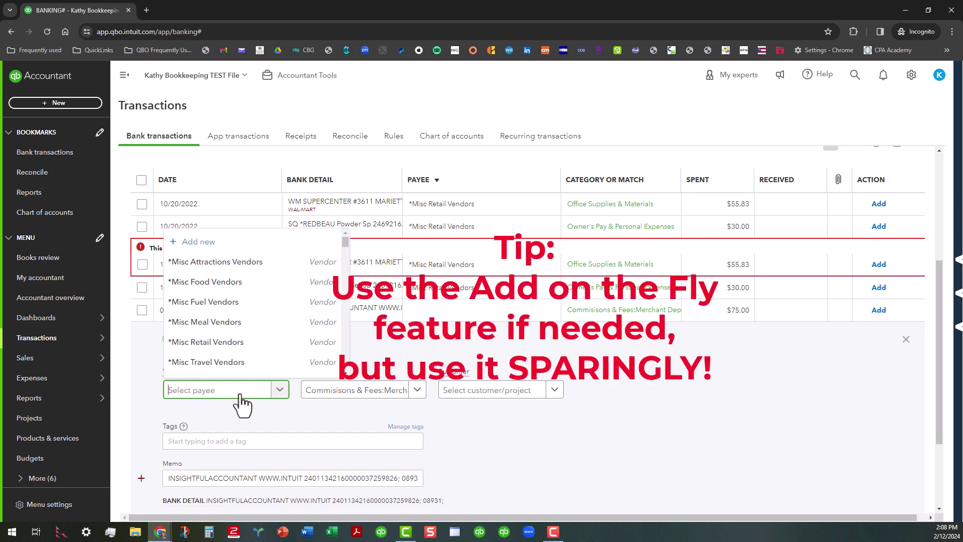
{"action": "type", "text": "Insightfu"}
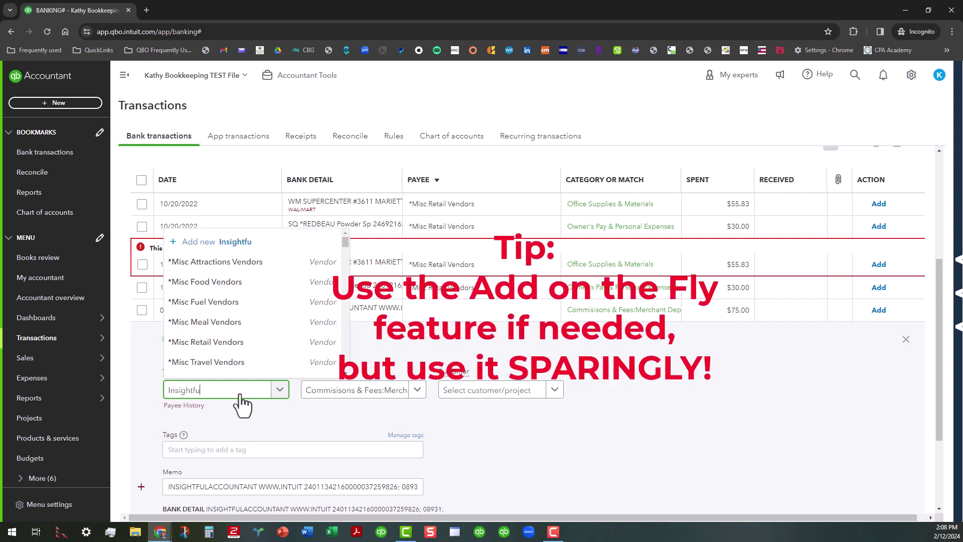
{"action": "type", "text": "l "}
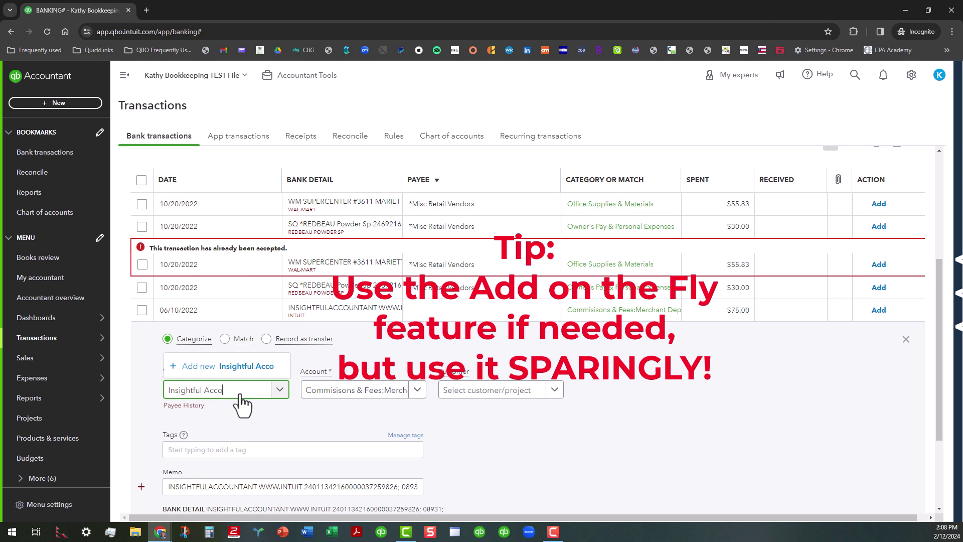
{"action": "type", "text": "Accountant"}
{"action": "left_click", "coordinate": [248, 366]}
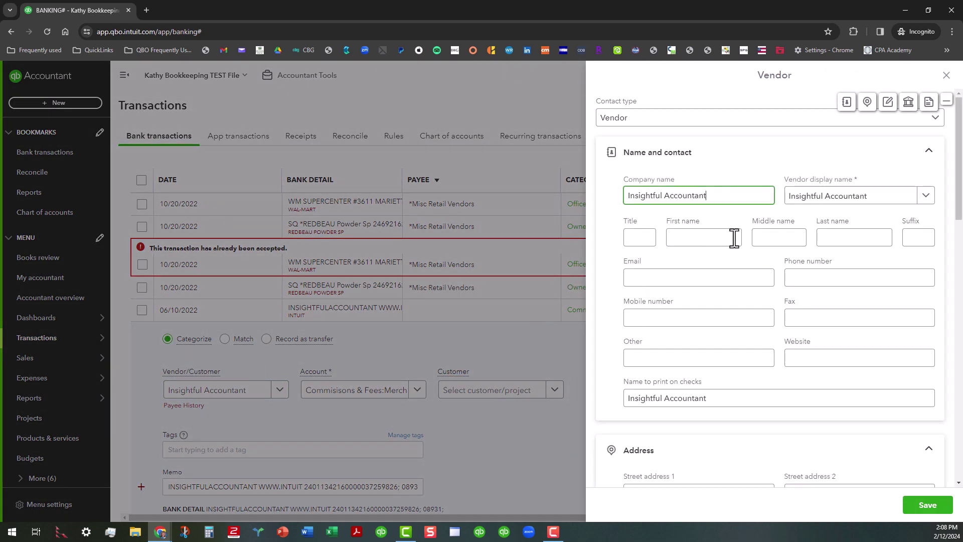
{"action": "left_click", "coordinate": [929, 514]}
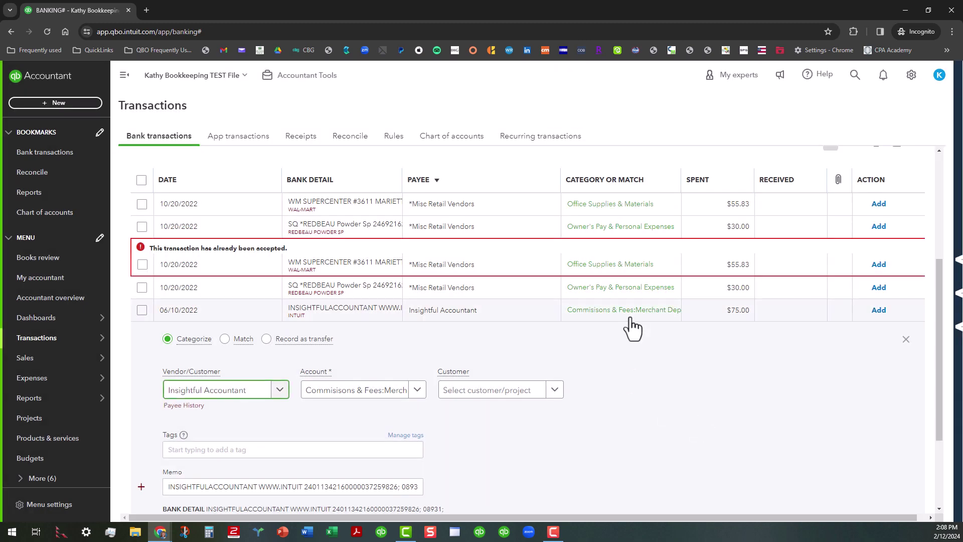
- Categorize the 06/10/2022 Insightful Accountant transaction to the Continuing Education account and add it to the books
{"action": "left_click", "coordinate": [417, 390]}
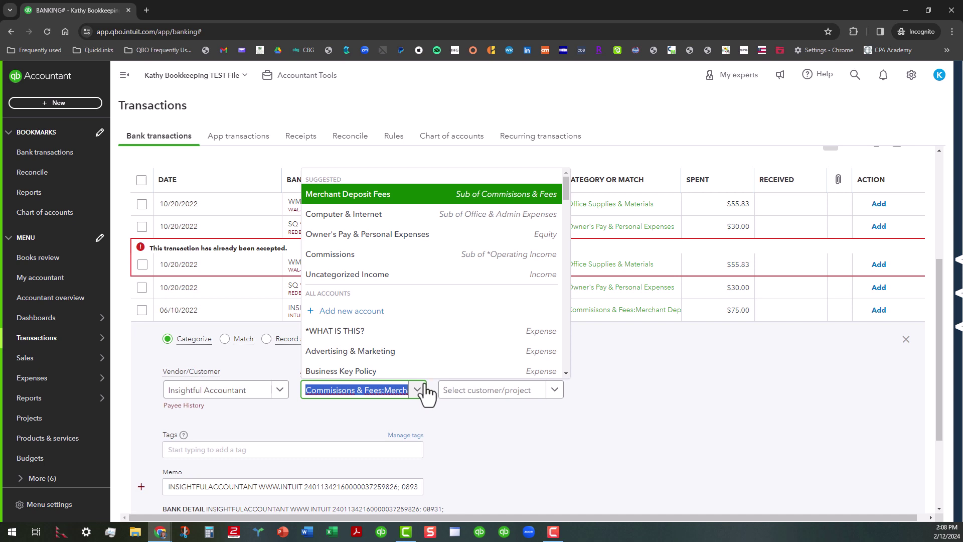
{"action": "type", "text": "conti"}
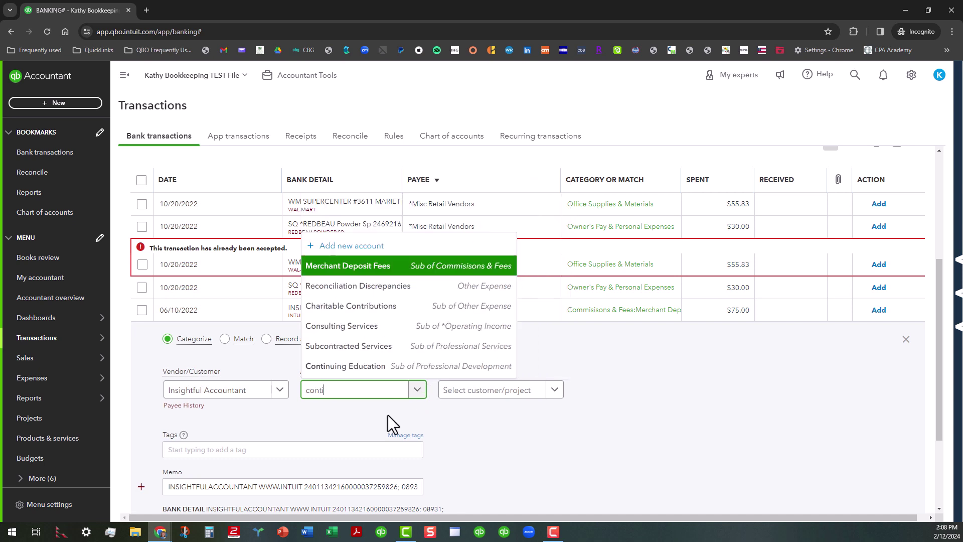
{"action": "left_click", "coordinate": [407, 367]}
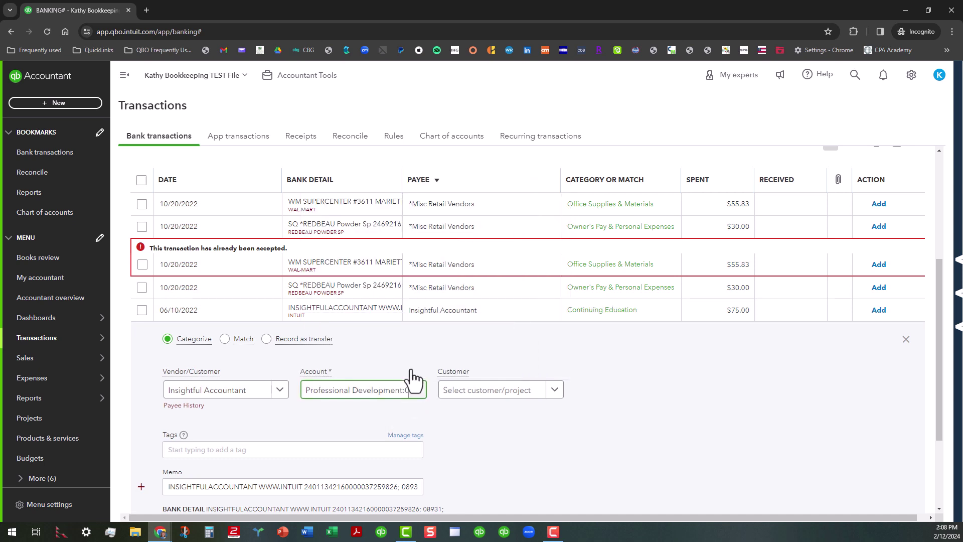
{"action": "scroll", "coordinate": [839, 388], "scroll_direction": "down", "scroll_amount": 2}
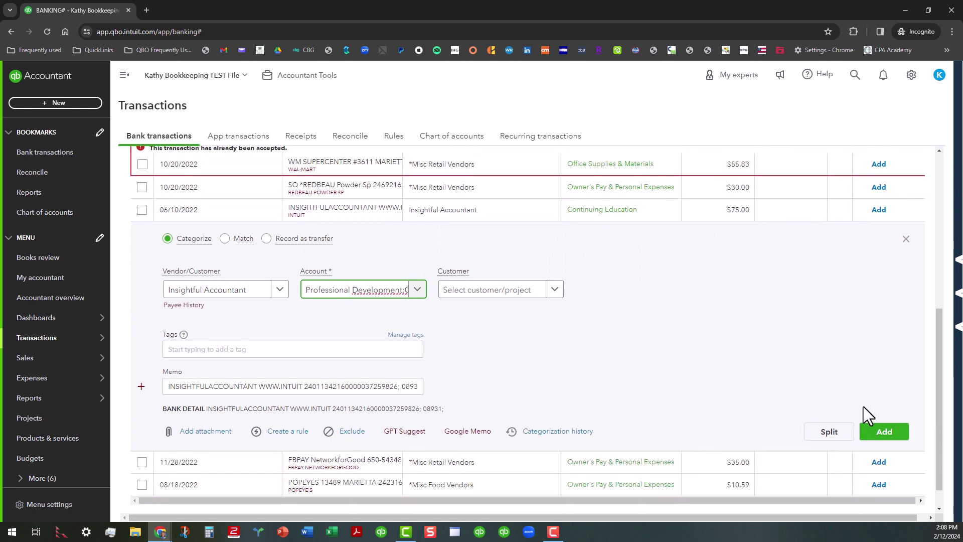
{"action": "left_click", "coordinate": [879, 432]}
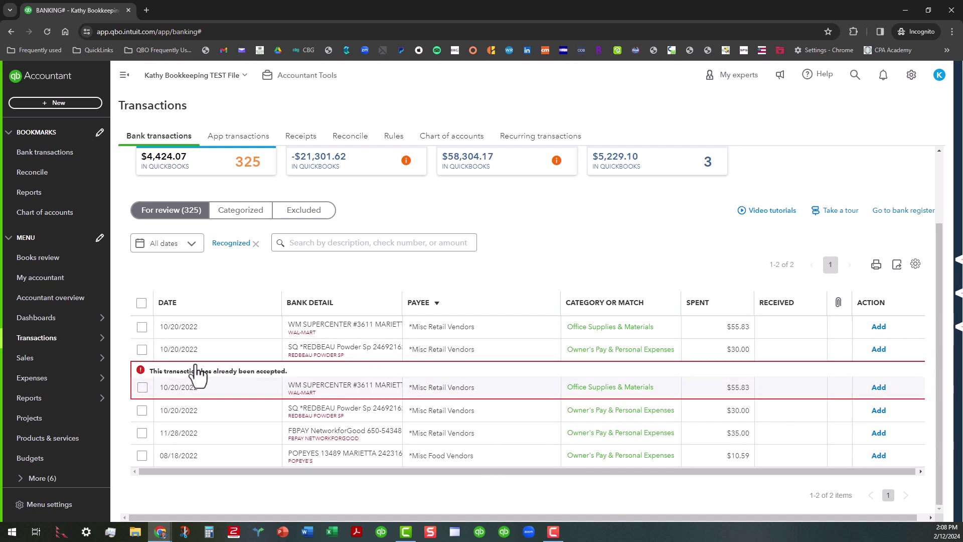
- Select all remaining recognized transactions at once and accept them as a batch
{"action": "left_click", "coordinate": [141, 303]}
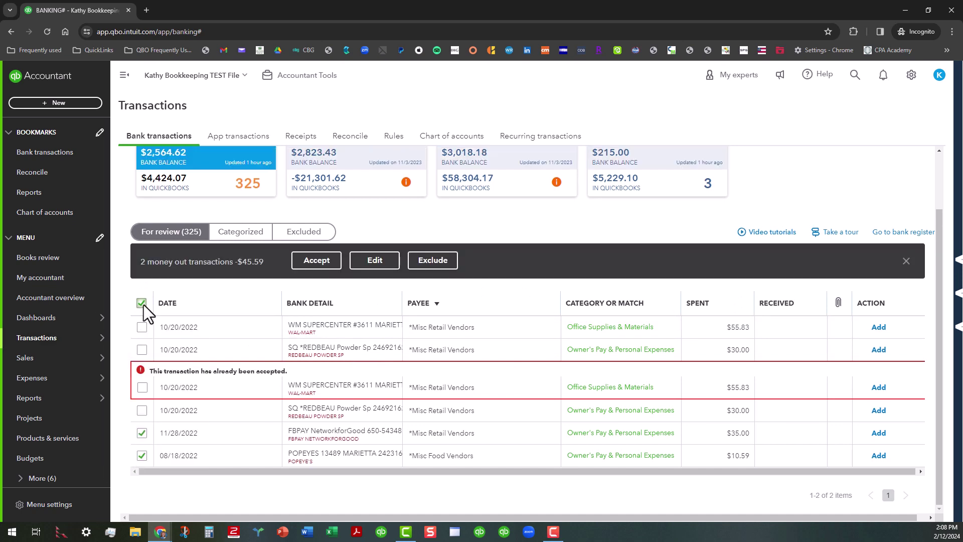
{"action": "left_click", "coordinate": [142, 304]}
{"action": "left_click", "coordinate": [142, 303]}
{"action": "left_click", "coordinate": [326, 262]}
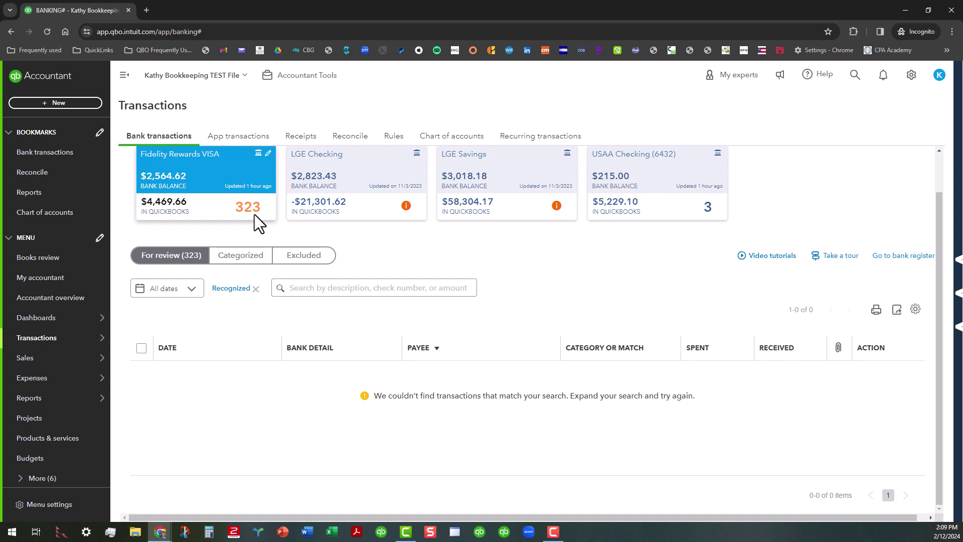
- Remove the Recognized filter to list all transactions for review, and look over the entries
{"action": "left_click", "coordinate": [249, 288]}
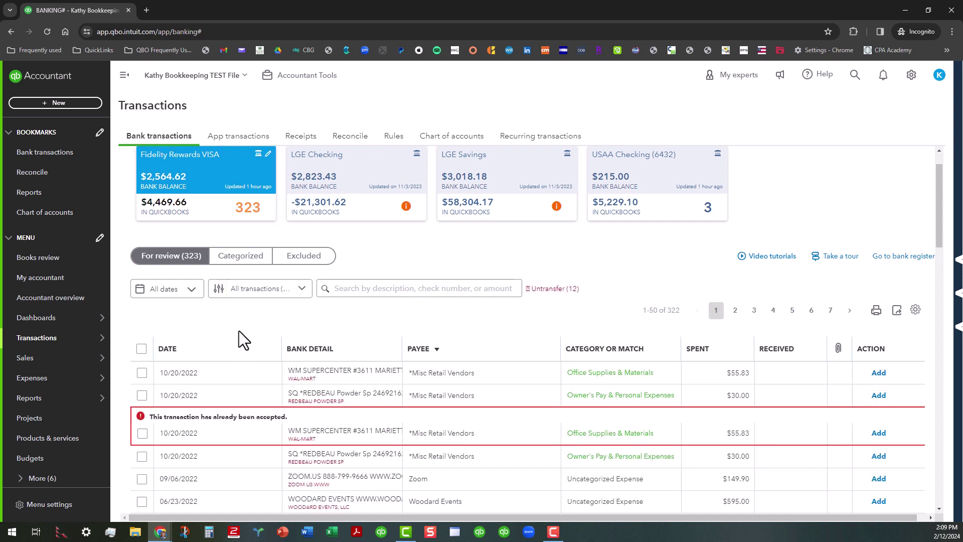
{"action": "scroll", "coordinate": [511, 313], "scroll_direction": "down", "scroll_amount": 2}
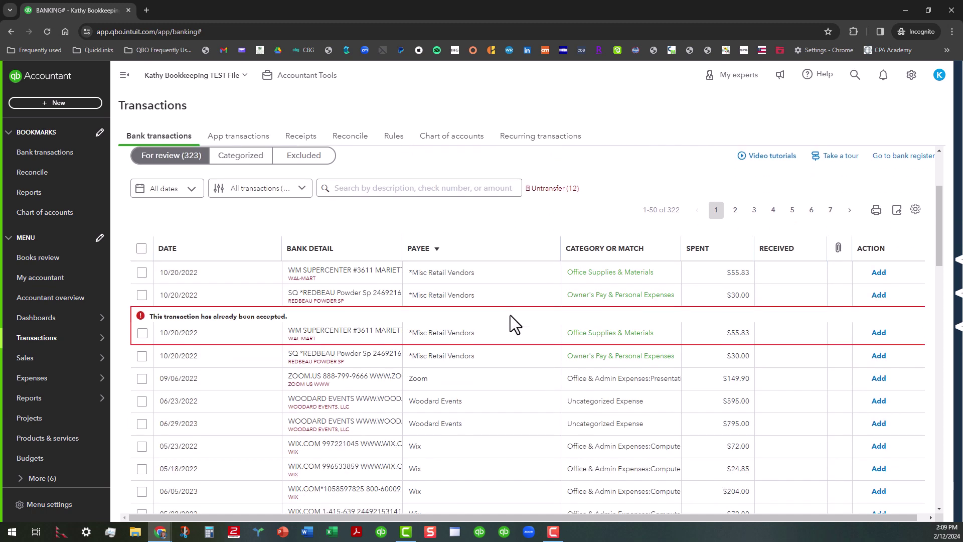
{"action": "scroll", "coordinate": [510, 315], "scroll_direction": "down", "scroll_amount": 3}
{"action": "scroll", "coordinate": [510, 314], "scroll_direction": "up", "scroll_amount": 3}
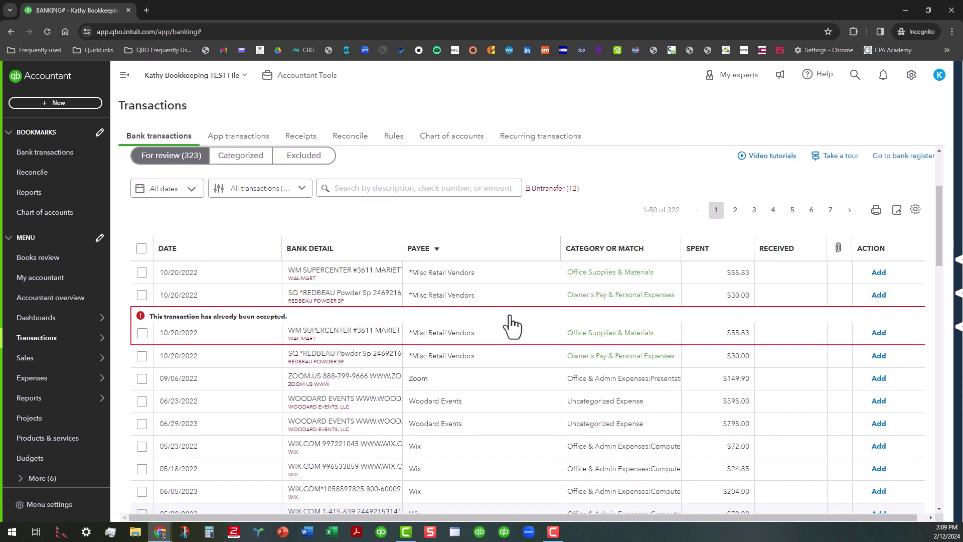
- Select all Fidelity VISA payments that are paired to another transaction, dated 03/06/2023 through 09/05/2023
{"action": "scroll", "coordinate": [518, 321], "scroll_direction": "down", "scroll_amount": 3}
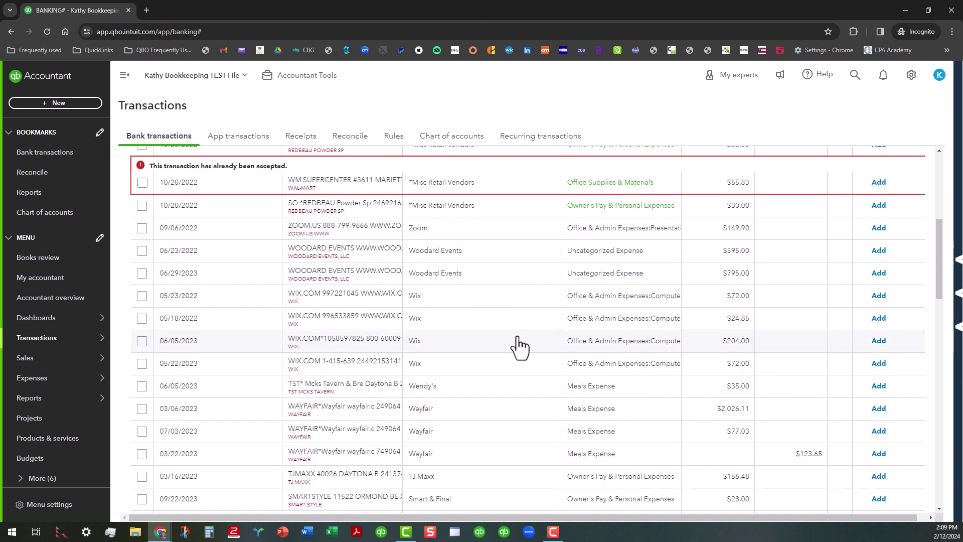
{"action": "scroll", "coordinate": [517, 337], "scroll_direction": "down", "scroll_amount": 7}
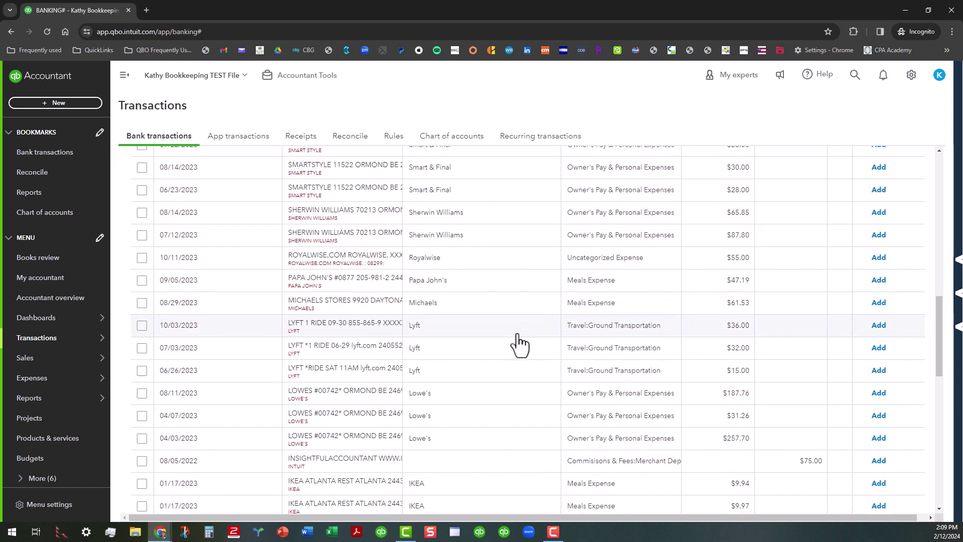
{"action": "scroll", "coordinate": [517, 335], "scroll_direction": "down", "scroll_amount": 7}
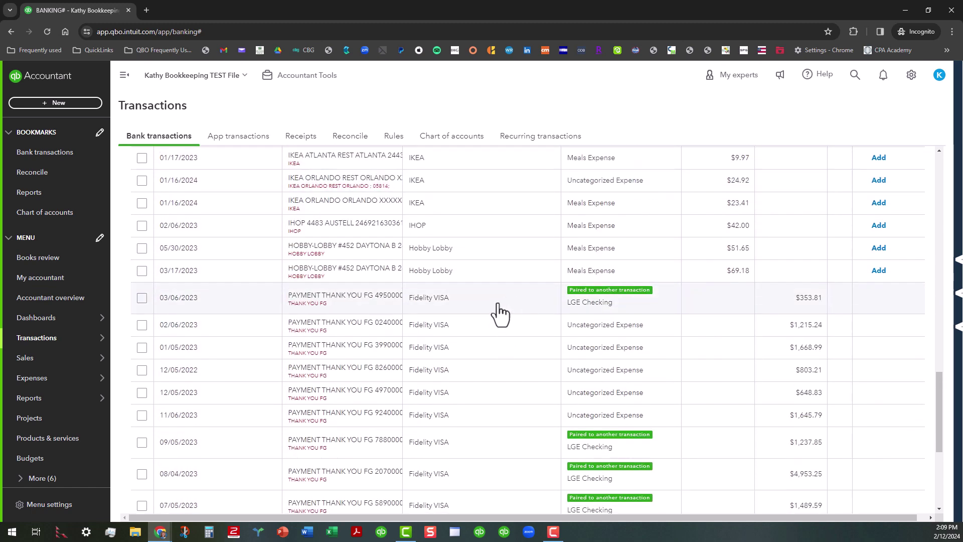
{"action": "scroll", "coordinate": [500, 313], "scroll_direction": "down", "scroll_amount": 2}
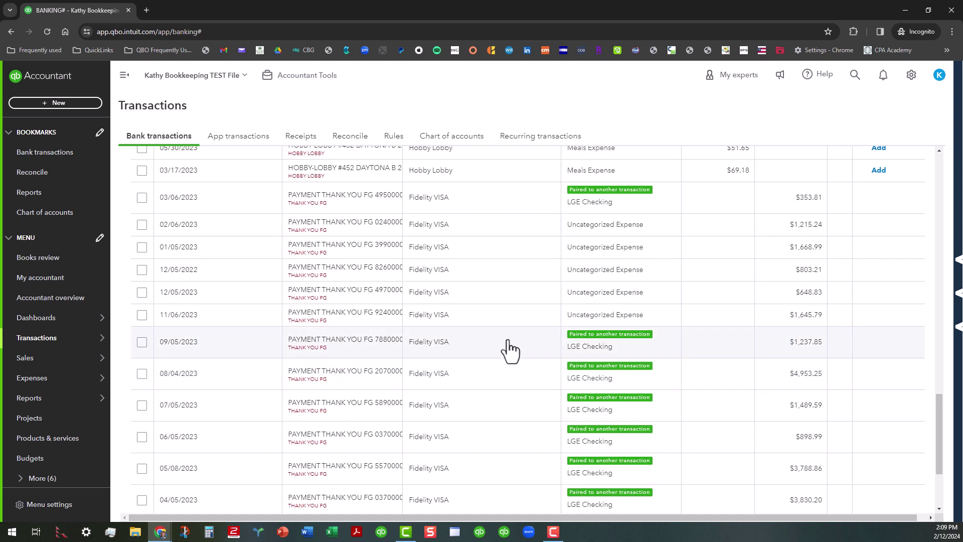
{"action": "scroll", "coordinate": [502, 360], "scroll_direction": "down", "scroll_amount": 1}
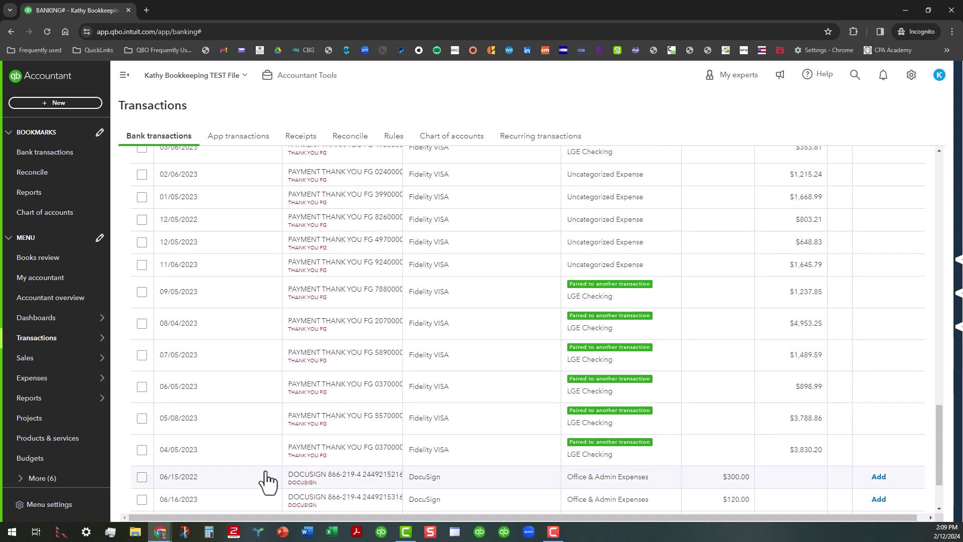
{"action": "left_click", "coordinate": [141, 450]}
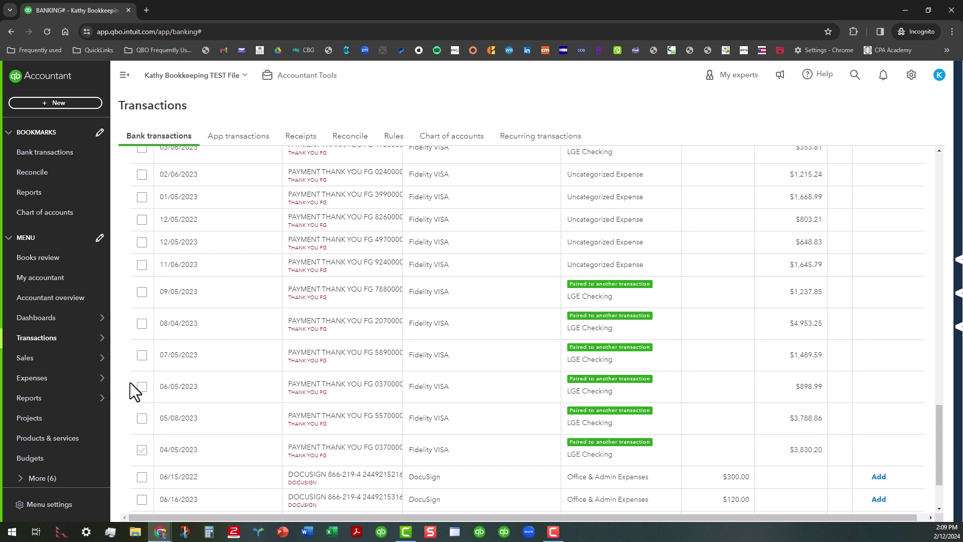
{"action": "left_click", "coordinate": [141, 292], "text": "shift"}
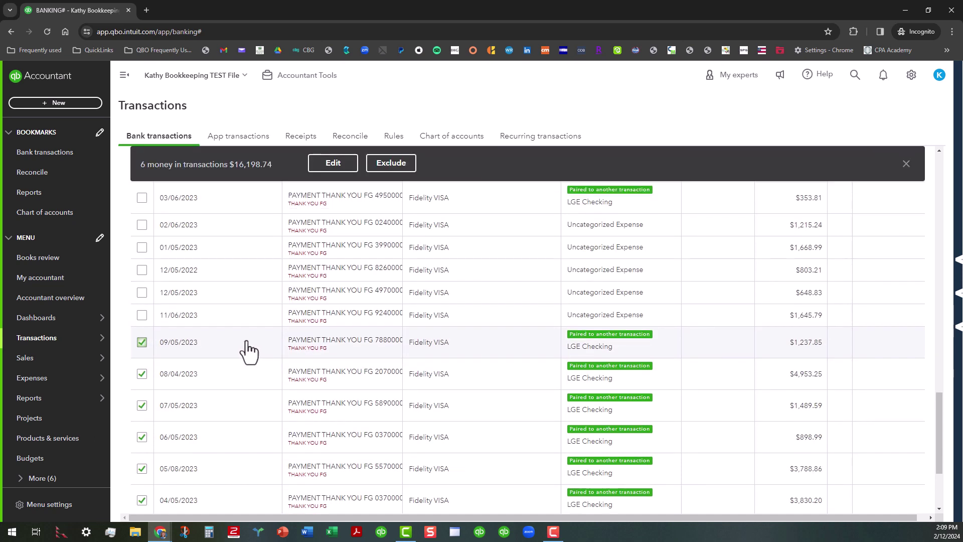
{"action": "scroll", "coordinate": [247, 346], "scroll_direction": "up", "scroll_amount": 2}
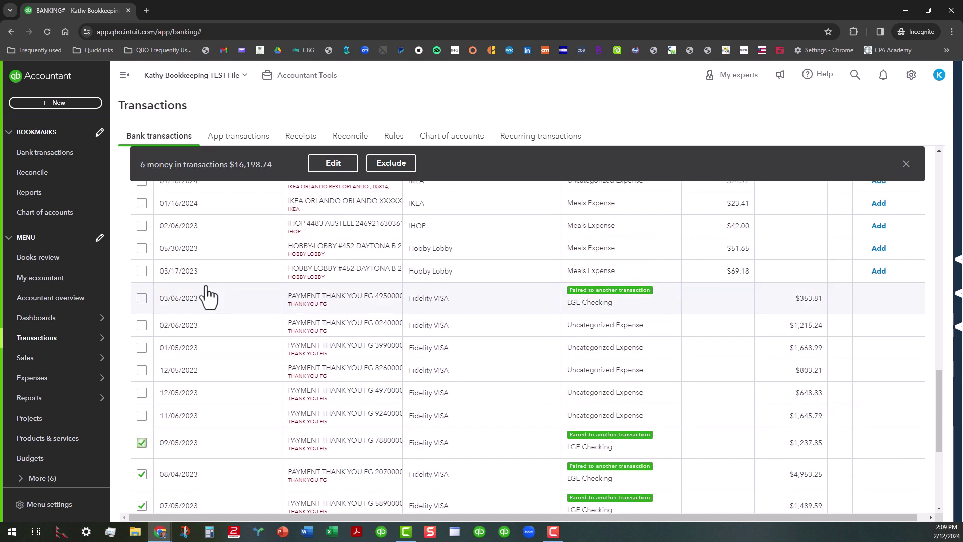
{"action": "left_click", "coordinate": [142, 299]}
{"action": "scroll", "coordinate": [359, 361], "scroll_direction": "down", "scroll_amount": 5}
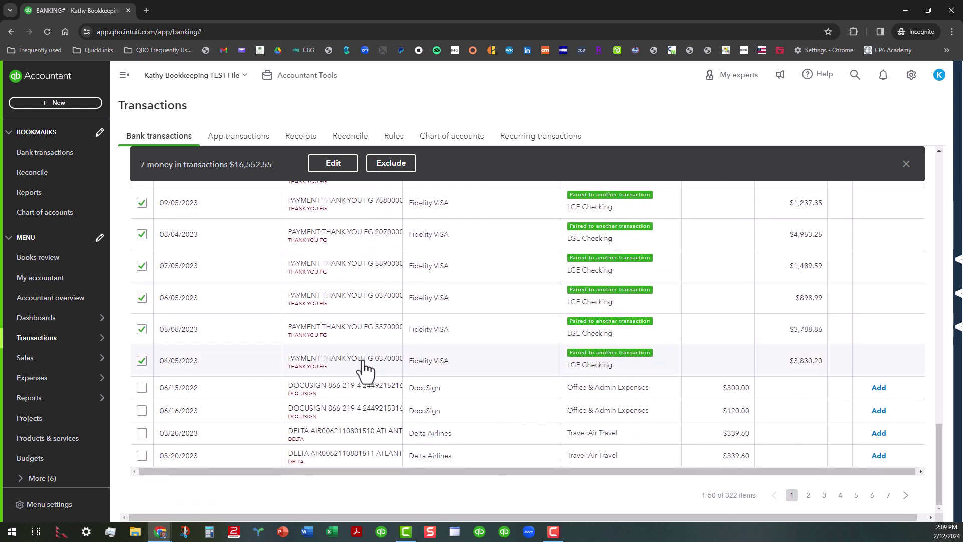
- Examine the available batch actions and the selected paired payments for a way to accept them together
{"action": "scroll", "coordinate": [365, 366], "scroll_direction": "up", "scroll_amount": 8}
{"action": "scroll", "coordinate": [371, 301], "scroll_direction": "up", "scroll_amount": 3}
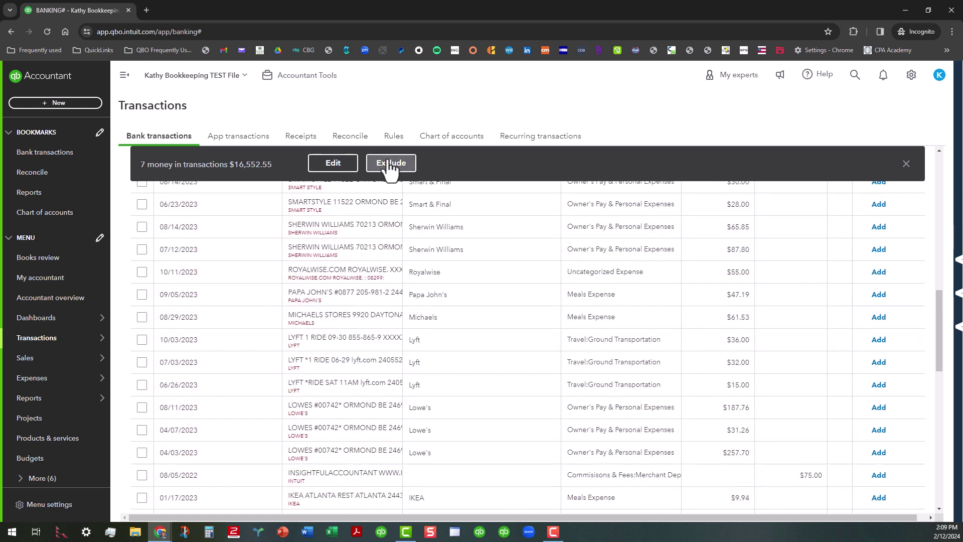
{"action": "scroll", "coordinate": [456, 261], "scroll_direction": "down", "scroll_amount": 3}
{"action": "scroll", "coordinate": [428, 345], "scroll_direction": "down", "scroll_amount": 10}
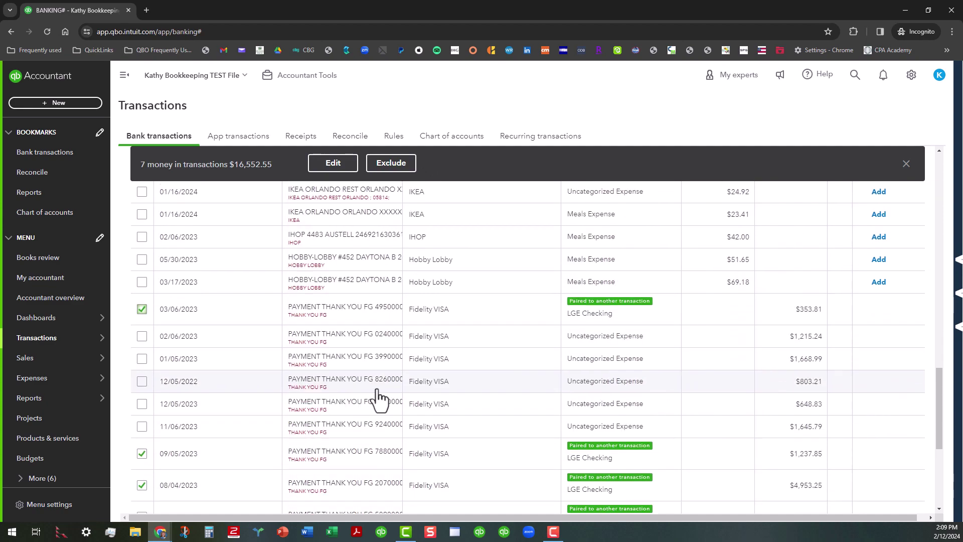
{"action": "scroll", "coordinate": [357, 421], "scroll_direction": "up", "scroll_amount": 20}
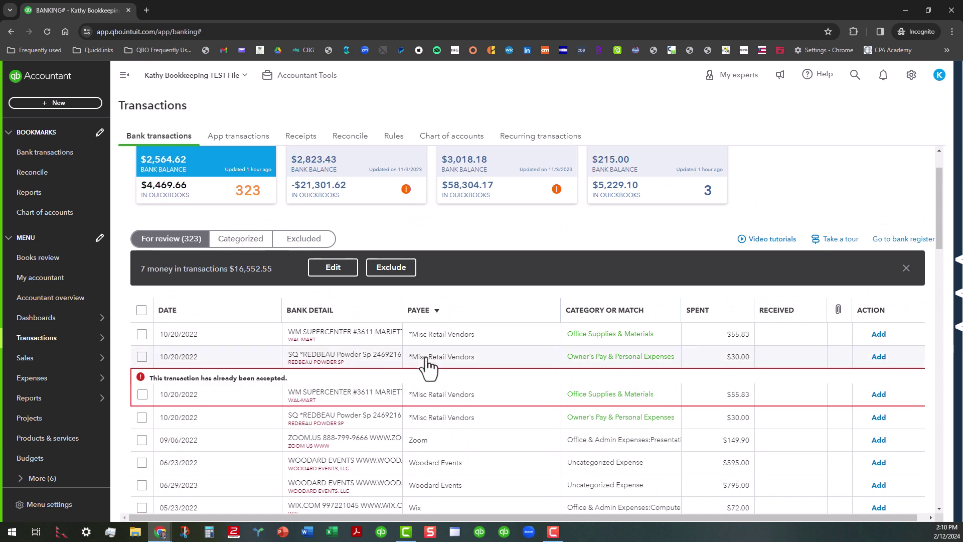
{"action": "scroll", "coordinate": [451, 386], "scroll_direction": "down", "scroll_amount": 15}
{"action": "scroll", "coordinate": [476, 403], "scroll_direction": "down", "scroll_amount": 5}
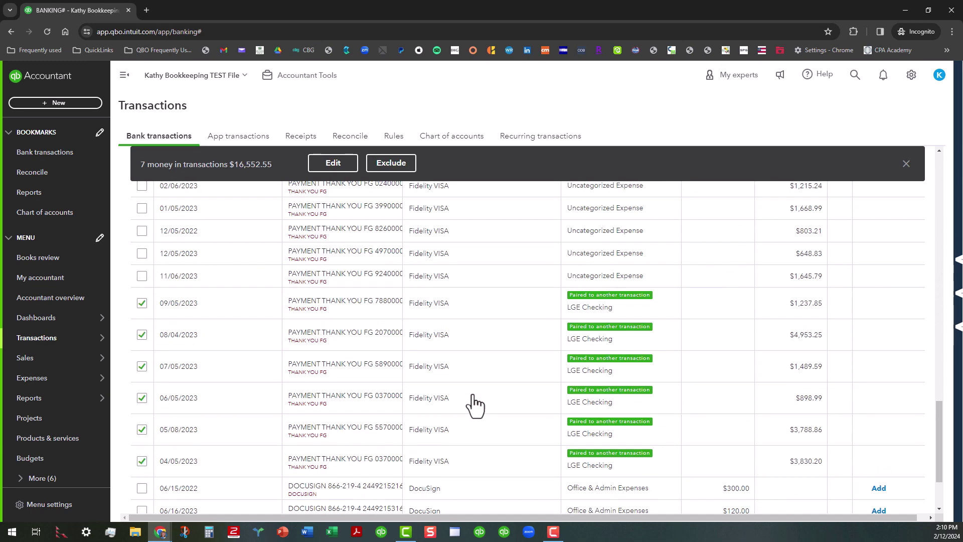
{"action": "scroll", "coordinate": [469, 413], "scroll_direction": "down", "scroll_amount": 2}
{"action": "scroll", "coordinate": [469, 413], "scroll_direction": "down", "scroll_amount": 1}
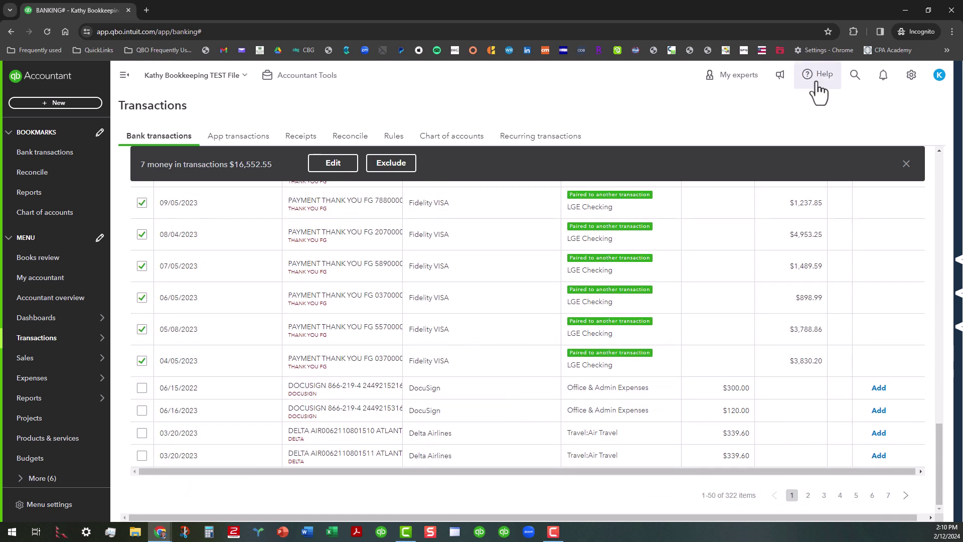
- Open batch editing for the selected paired payments, check the account choices, dismiss it and clear the selection
{"action": "left_click", "coordinate": [335, 164]}
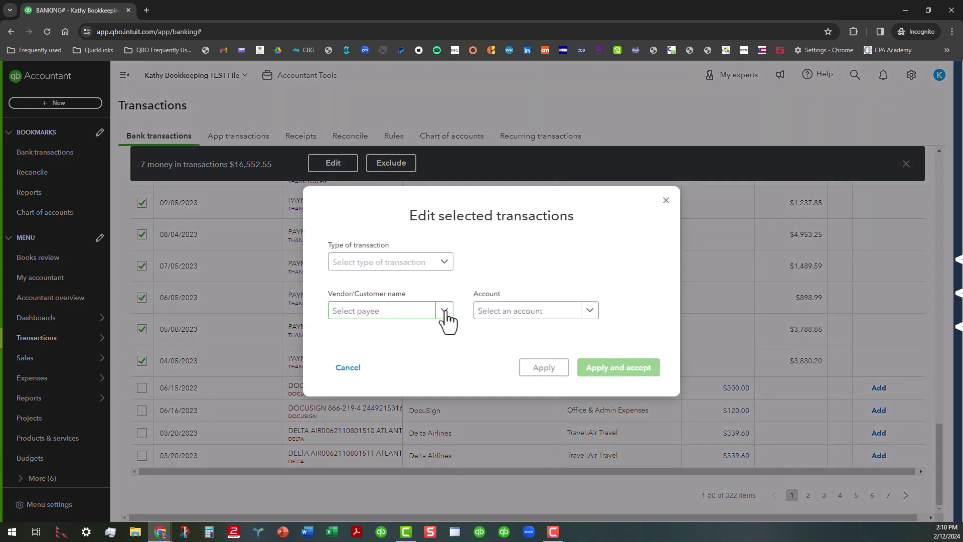
{"action": "left_click", "coordinate": [593, 311]}
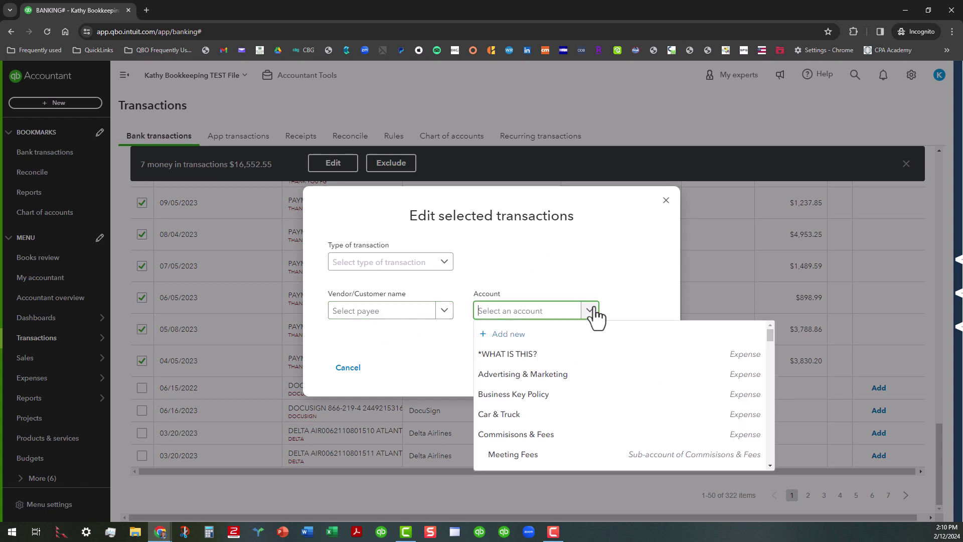
{"action": "left_click", "coordinate": [710, 196]}
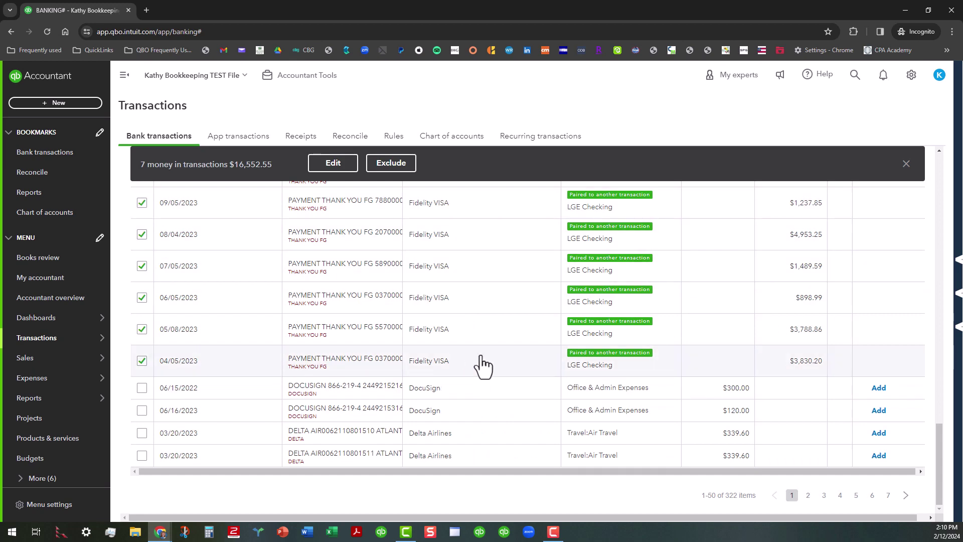
{"action": "scroll", "coordinate": [497, 376], "scroll_direction": "up", "scroll_amount": 6}
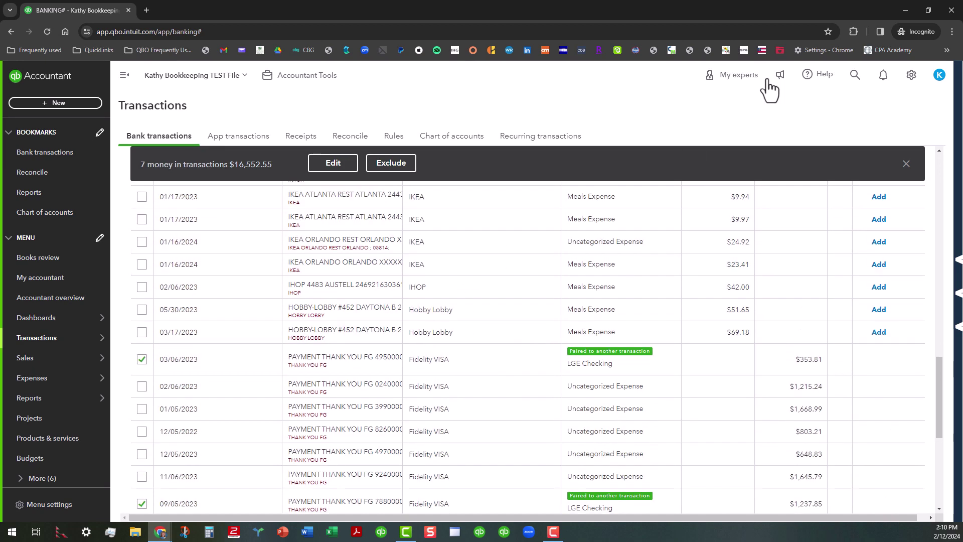
{"action": "left_click", "coordinate": [905, 164]}
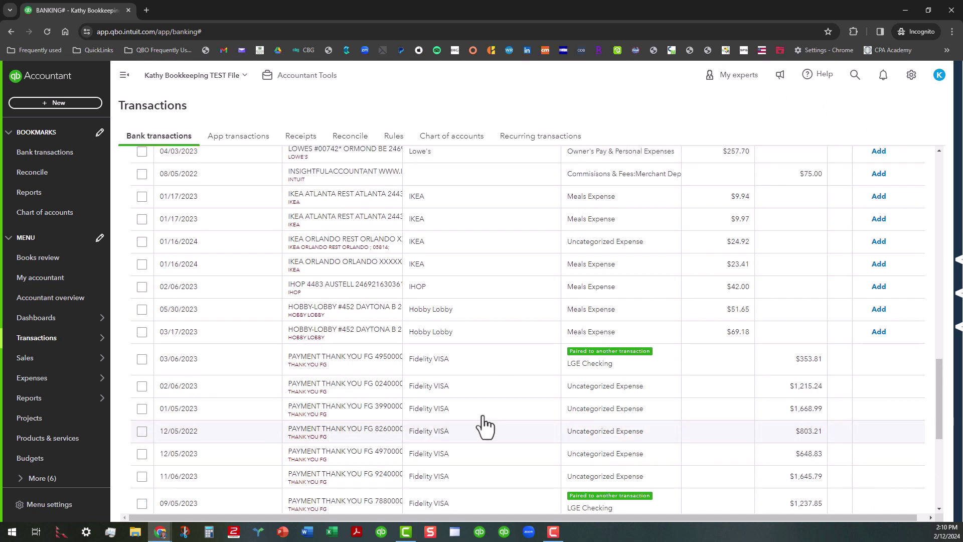
- Add the paired 03/06/2023 Fidelity VISA payment of $353.81 as a credit card payment from LGE Checking
{"action": "left_click", "coordinate": [141, 359]}
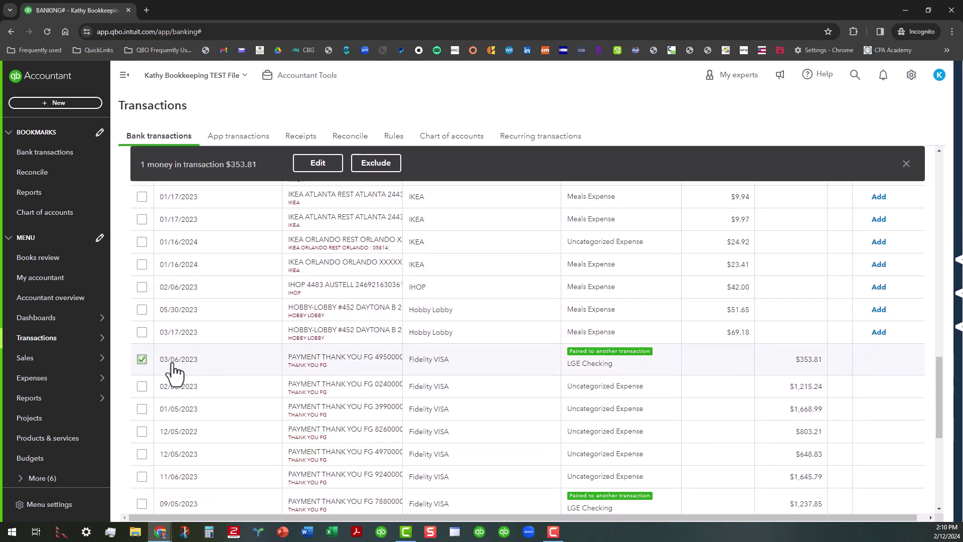
{"action": "left_click", "coordinate": [519, 366]}
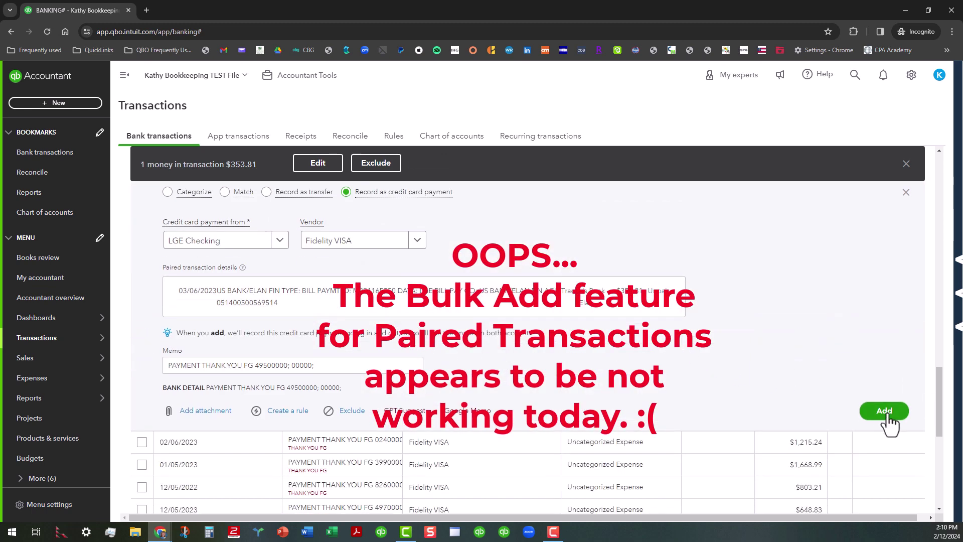
{"action": "left_click", "coordinate": [885, 414]}
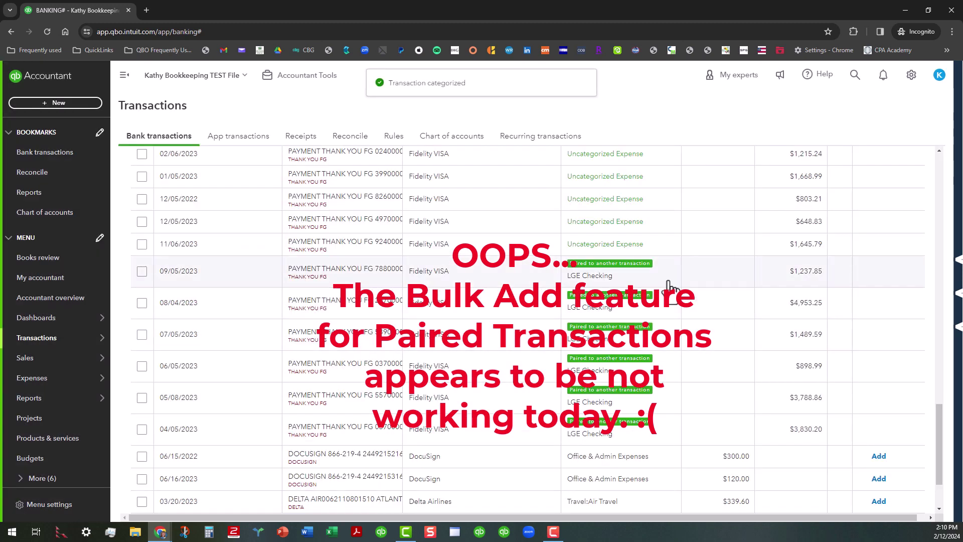
- Try selecting the paired 09/05/2023 and 08/04/2023 payments together for batch acceptance, and deselect them
{"action": "left_click", "coordinate": [141, 271]}
{"action": "left_click", "coordinate": [141, 302]}
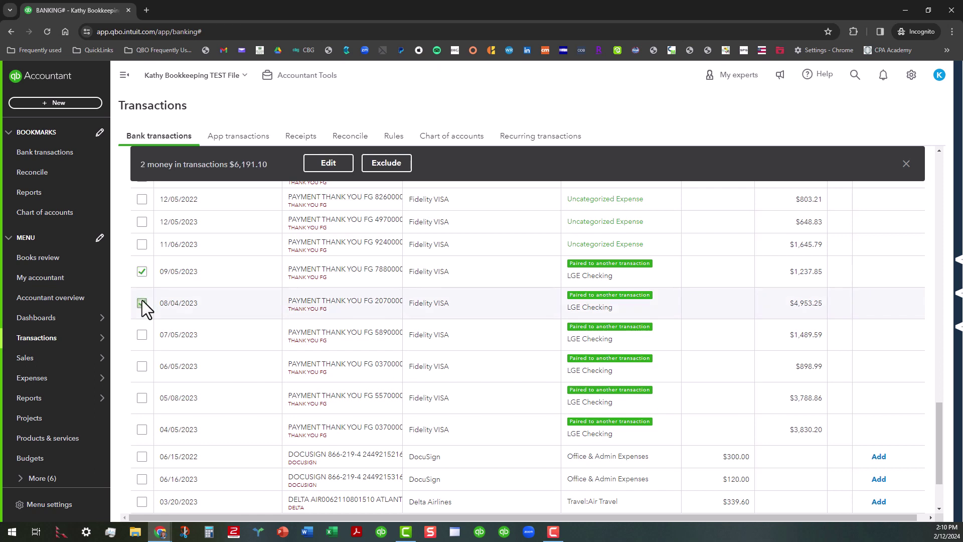
{"action": "left_click", "coordinate": [143, 271]}
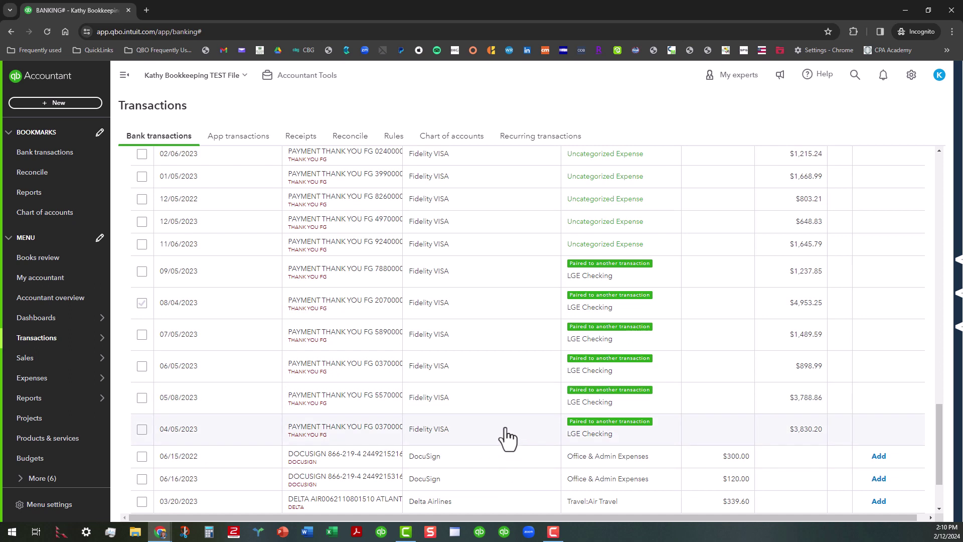
- Select the 06/15/2022 and 06/16/2023 DocuSign transactions and accept them as a batch
{"action": "scroll", "coordinate": [509, 404], "scroll_direction": "down", "scroll_amount": 1}
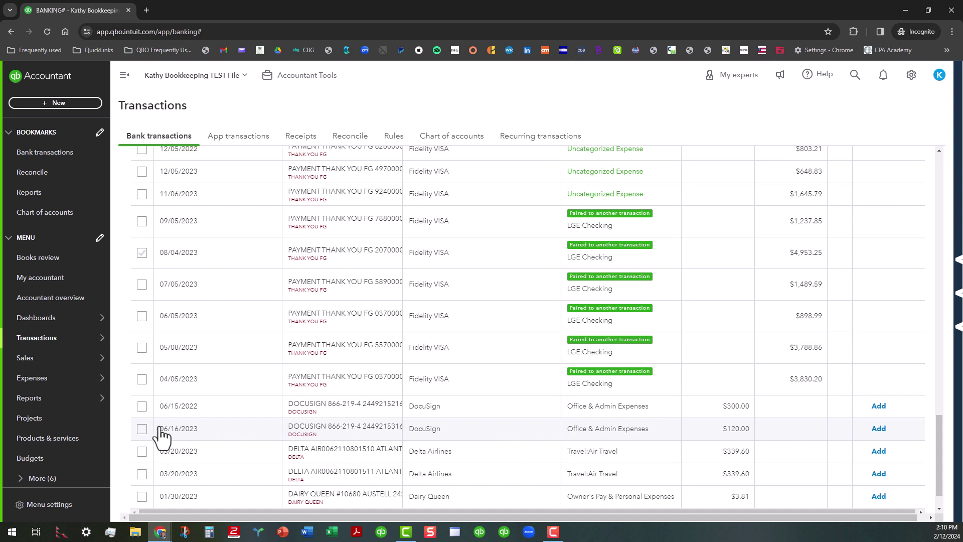
{"action": "left_click", "coordinate": [141, 430]}
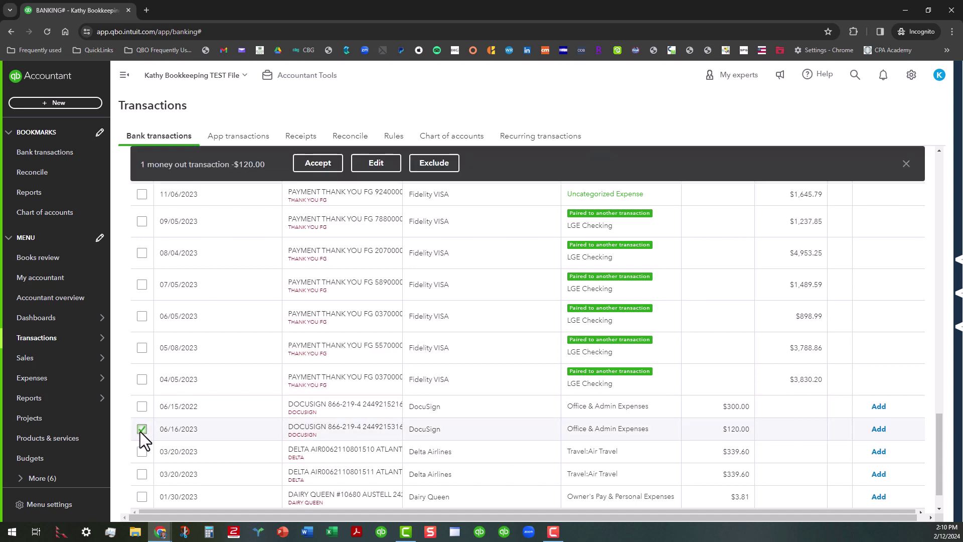
{"action": "left_click", "coordinate": [141, 402]}
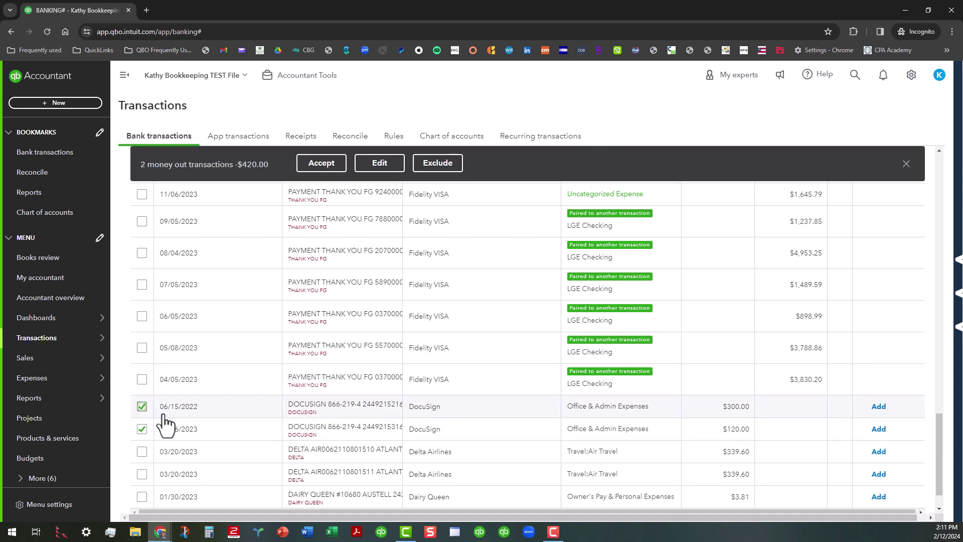
{"action": "left_click", "coordinate": [331, 167]}
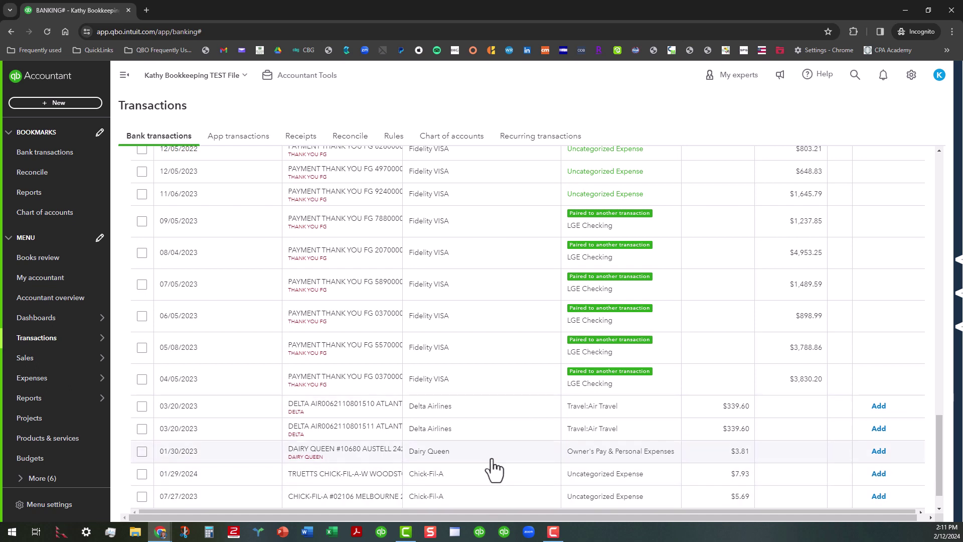
- Filter the transactions for review to Suggested matches, clear that filter, and look over the other filter choices
{"action": "scroll", "coordinate": [491, 459], "scroll_direction": "down", "scroll_amount": 2}
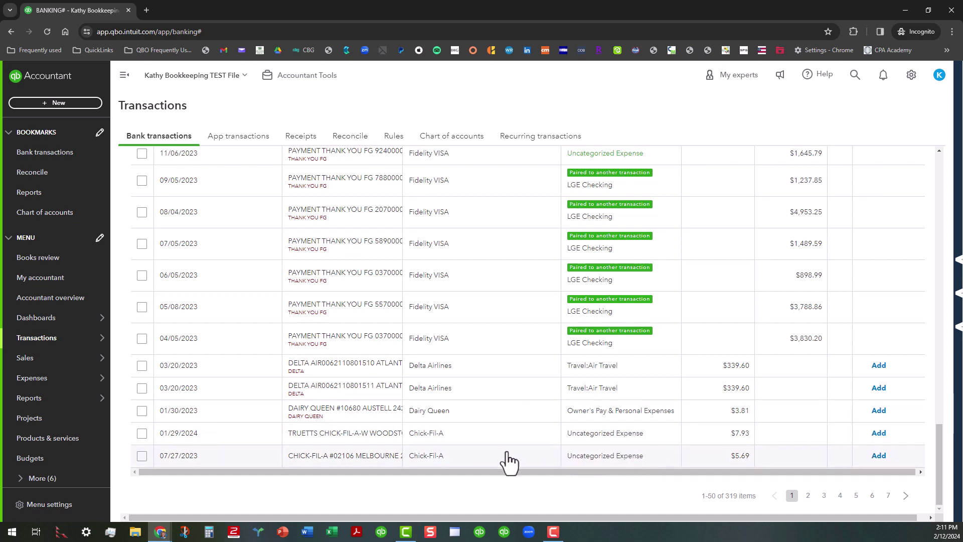
{"action": "scroll", "coordinate": [511, 459], "scroll_direction": "up", "scroll_amount": 8}
{"action": "scroll", "coordinate": [519, 361], "scroll_direction": "up", "scroll_amount": 10}
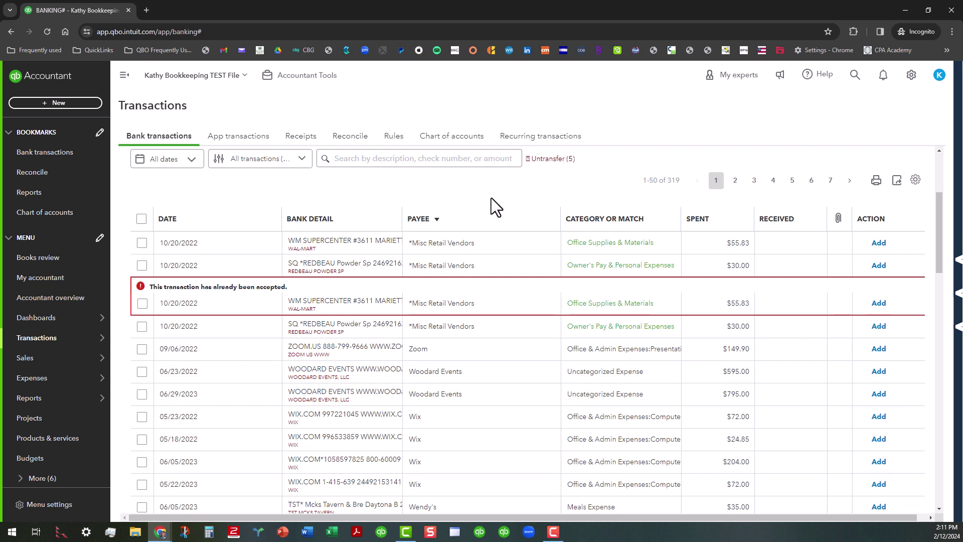
{"action": "scroll", "coordinate": [491, 201], "scroll_direction": "up", "scroll_amount": 2}
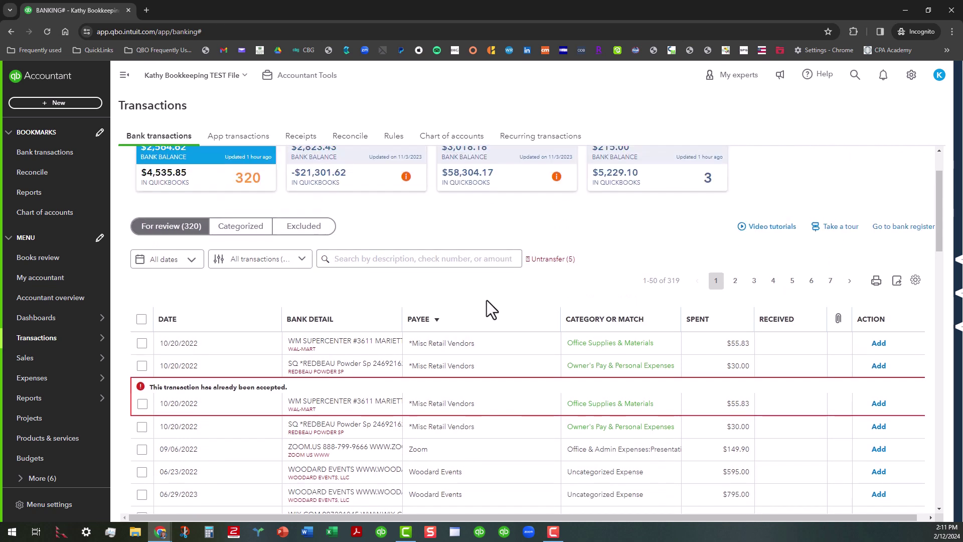
{"action": "left_click", "coordinate": [304, 258]}
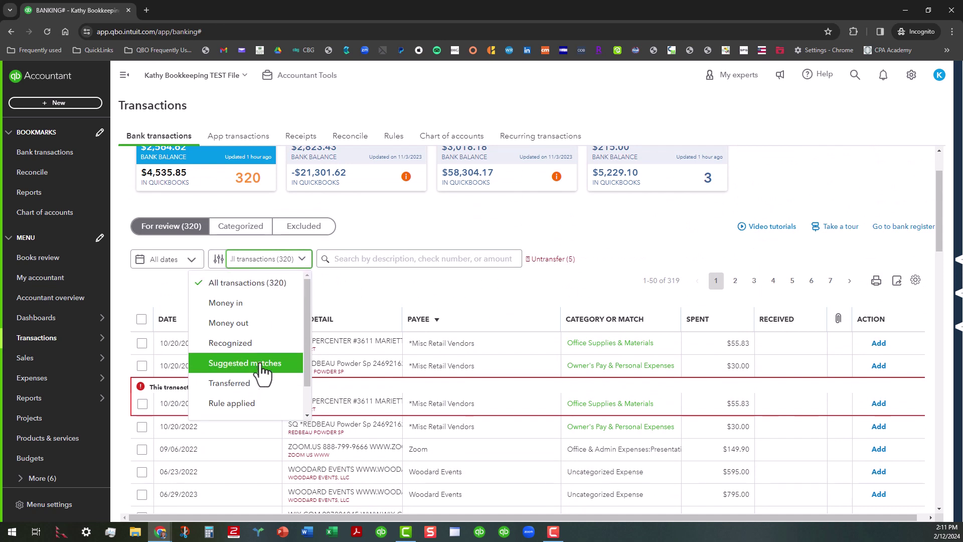
{"action": "left_click", "coordinate": [261, 368]}
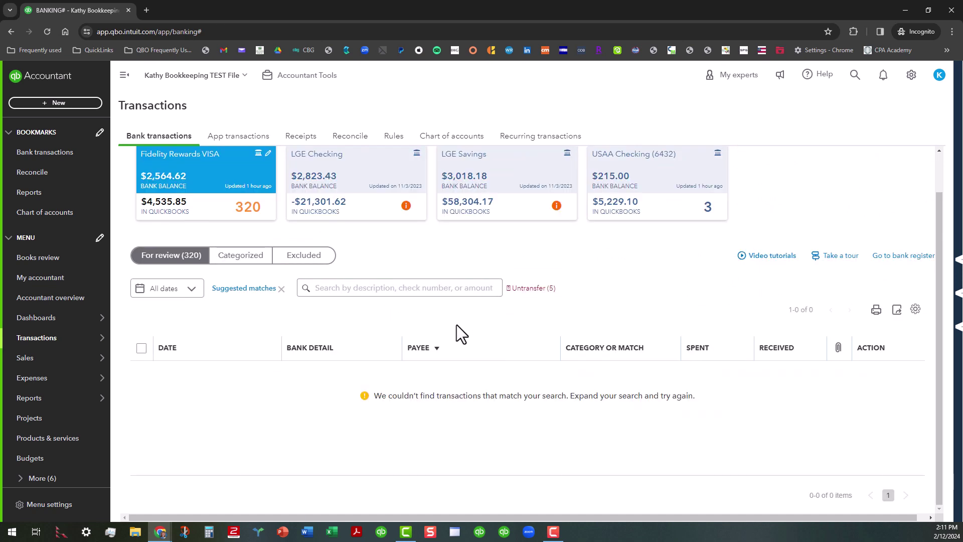
{"action": "left_click", "coordinate": [281, 289]}
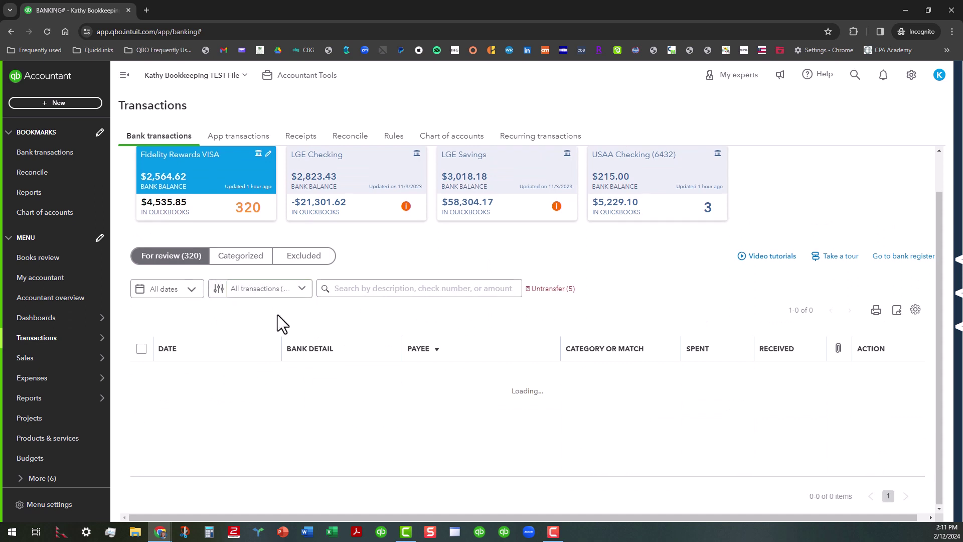
{"action": "left_click", "coordinate": [303, 288]}
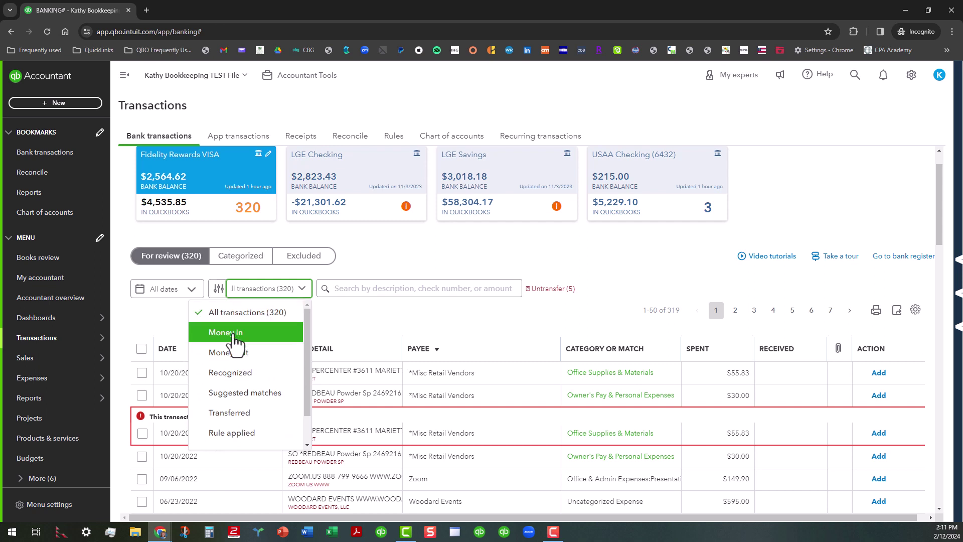
{"action": "left_click", "coordinate": [374, 318]}
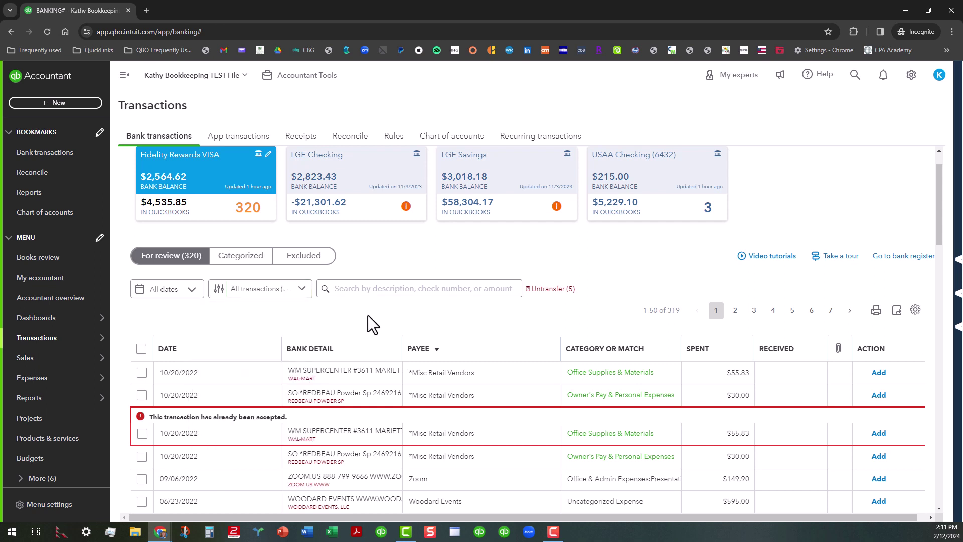